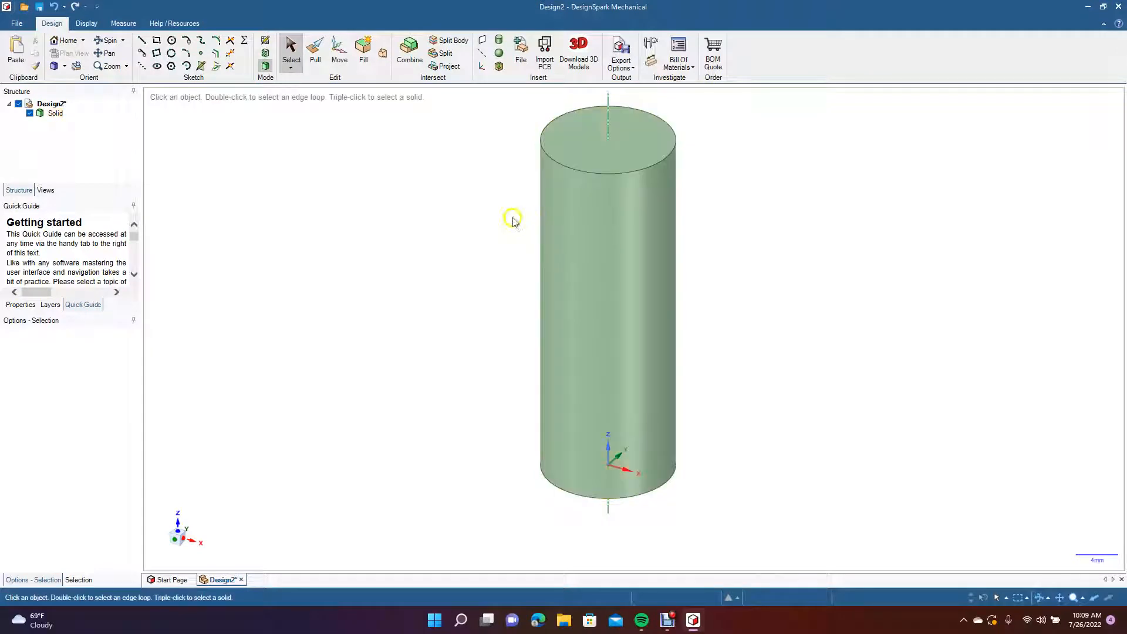
# Create a reference plane through the cylinder's central axis.
pyautogui.click(313, 182)
pyautogui.click(482, 39)
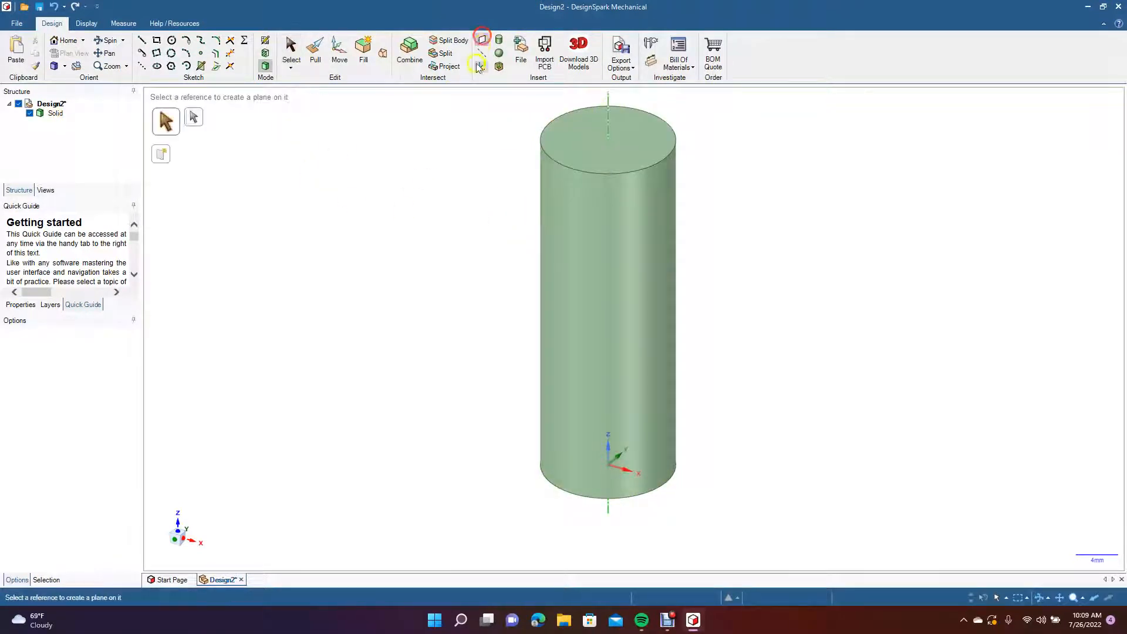
pyautogui.click(607, 103)
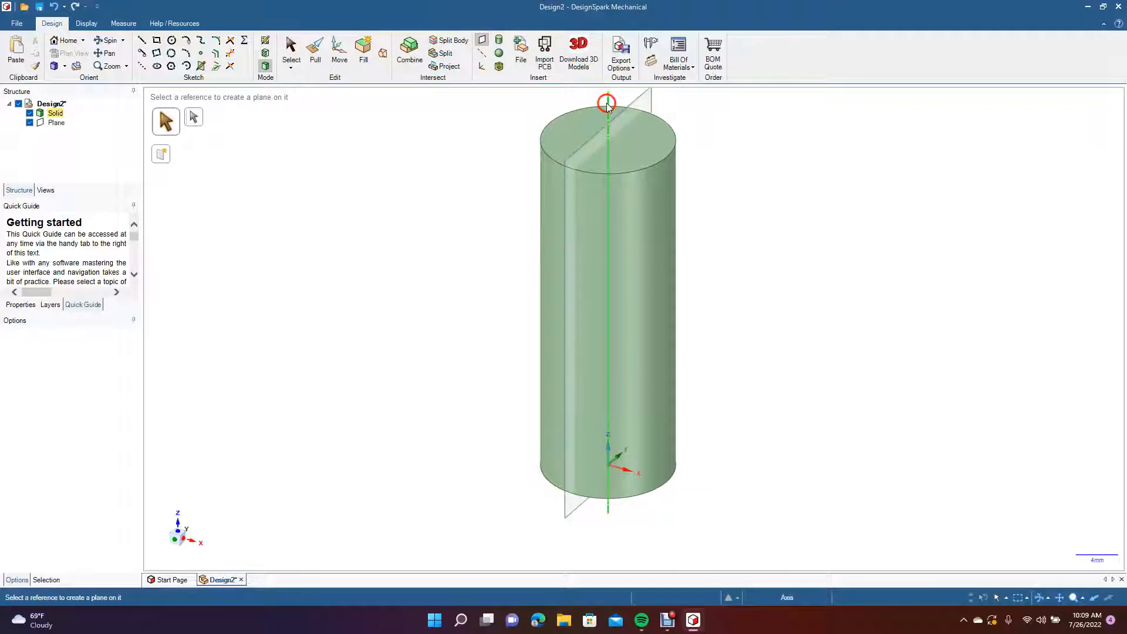
# Move the plane about 14.54 mm along its normal so it stands clear of the cylinder.
pyautogui.click(340, 52)
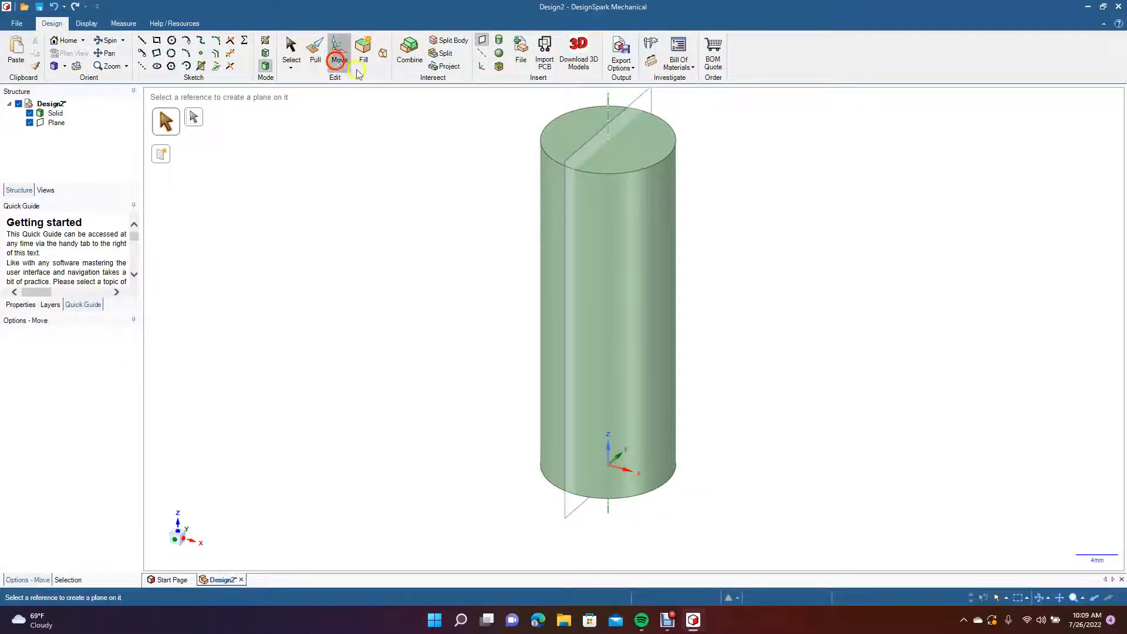
pyautogui.click(622, 113)
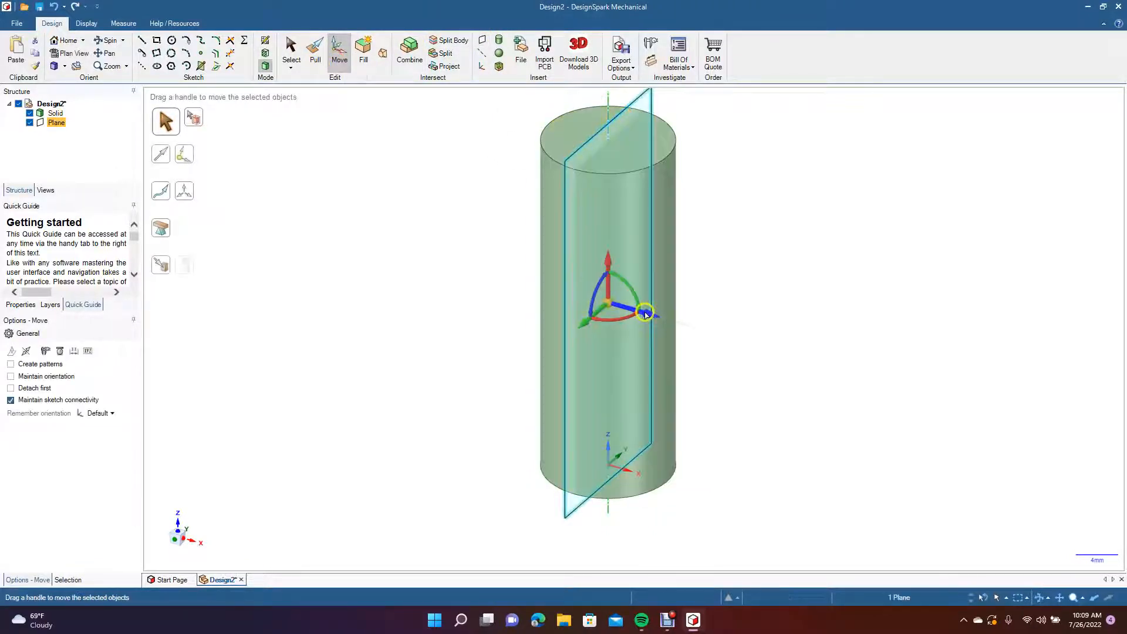
pyautogui.moveTo(669, 322); pyautogui.dragTo(771, 374)
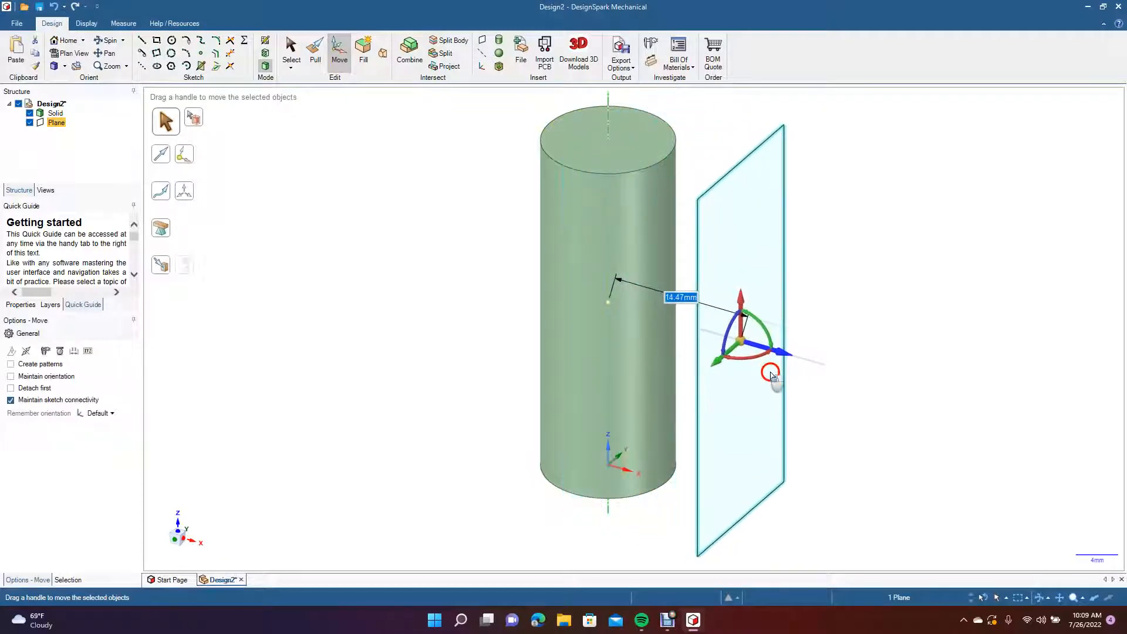
pyautogui.click(444, 336)
# Sketch a circle about 10.2 mm in diameter on the offset plane, centred on the cylinder's axis line near mid-height.
pyautogui.click(109, 42)
pyautogui.moveTo(464, 373); pyautogui.dragTo(352, 355)
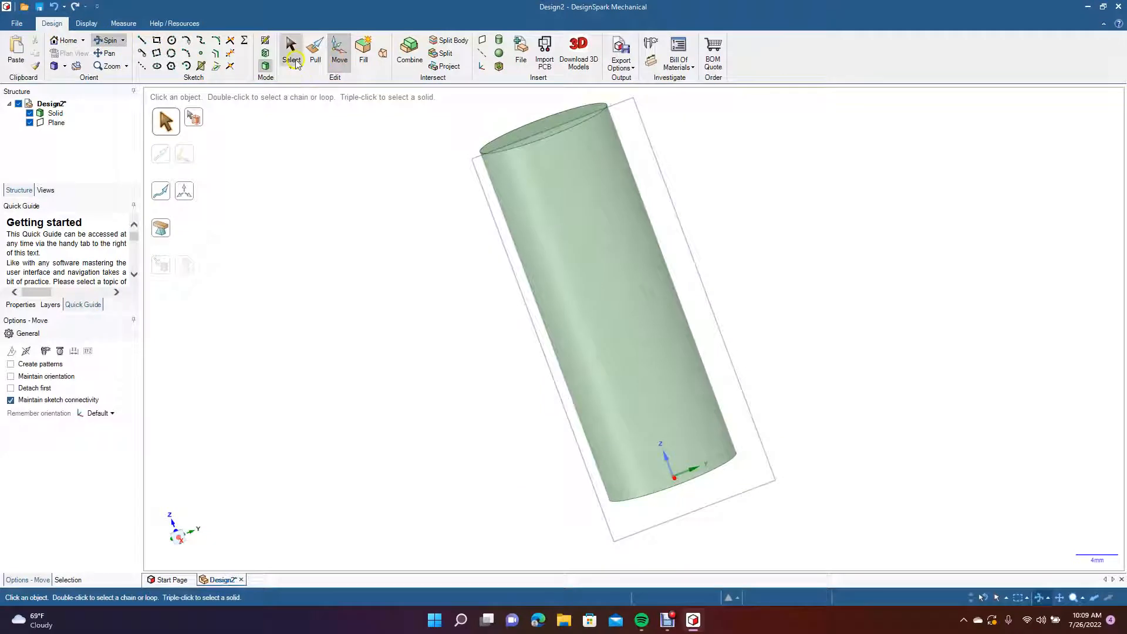
pyautogui.click(291, 52)
pyautogui.click(485, 203)
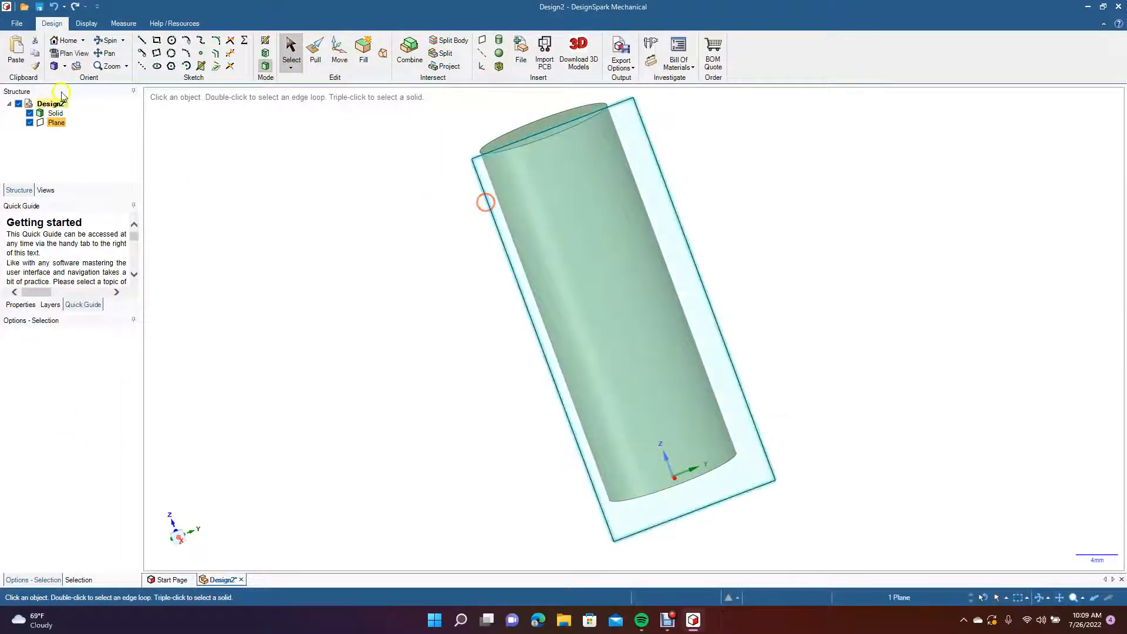
pyautogui.click(66, 56)
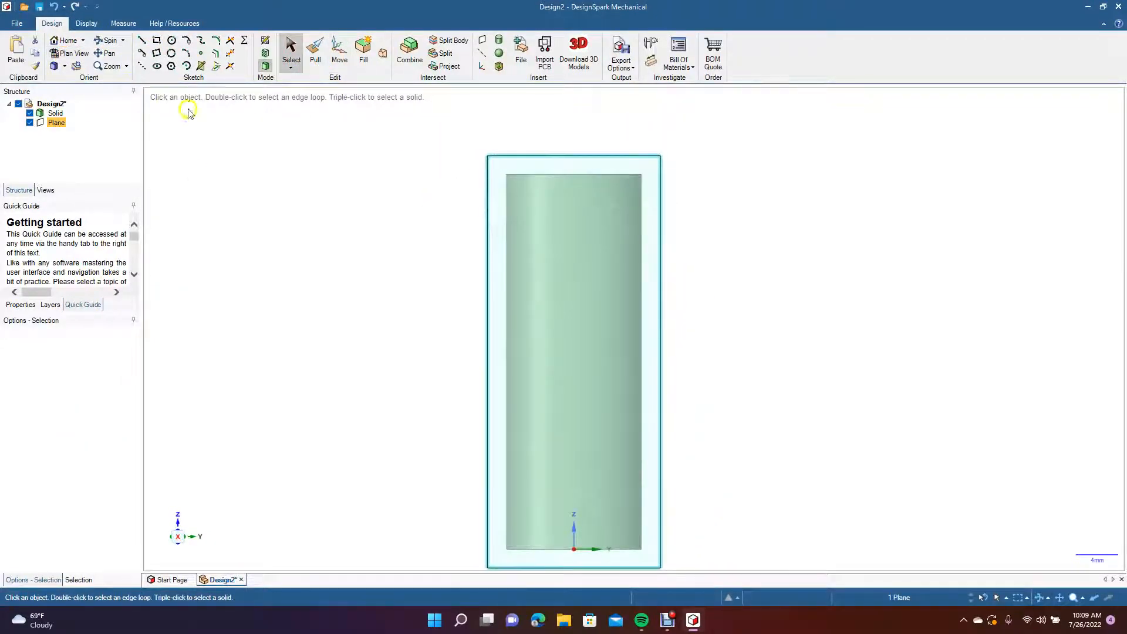
pyautogui.click(171, 41)
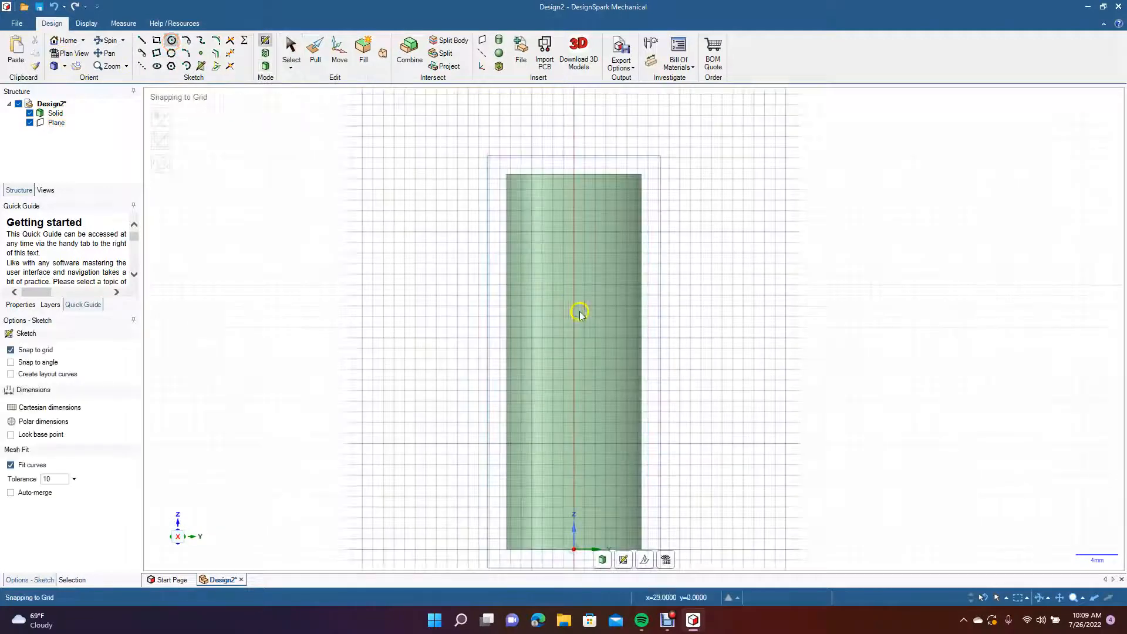
pyautogui.click(56, 122)
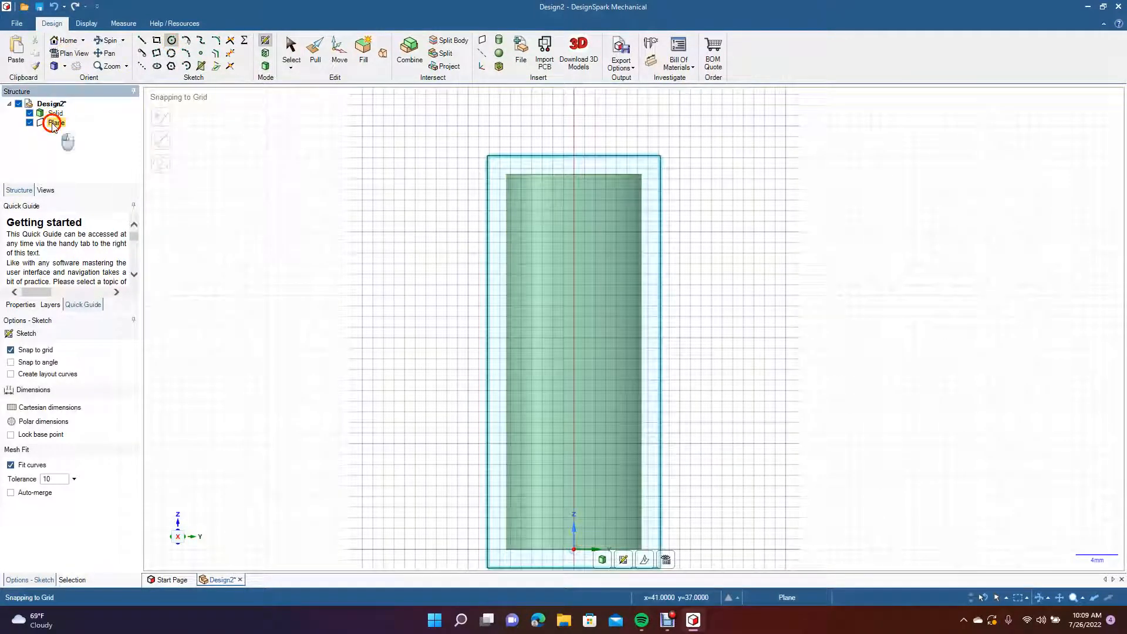
pyautogui.click(573, 358)
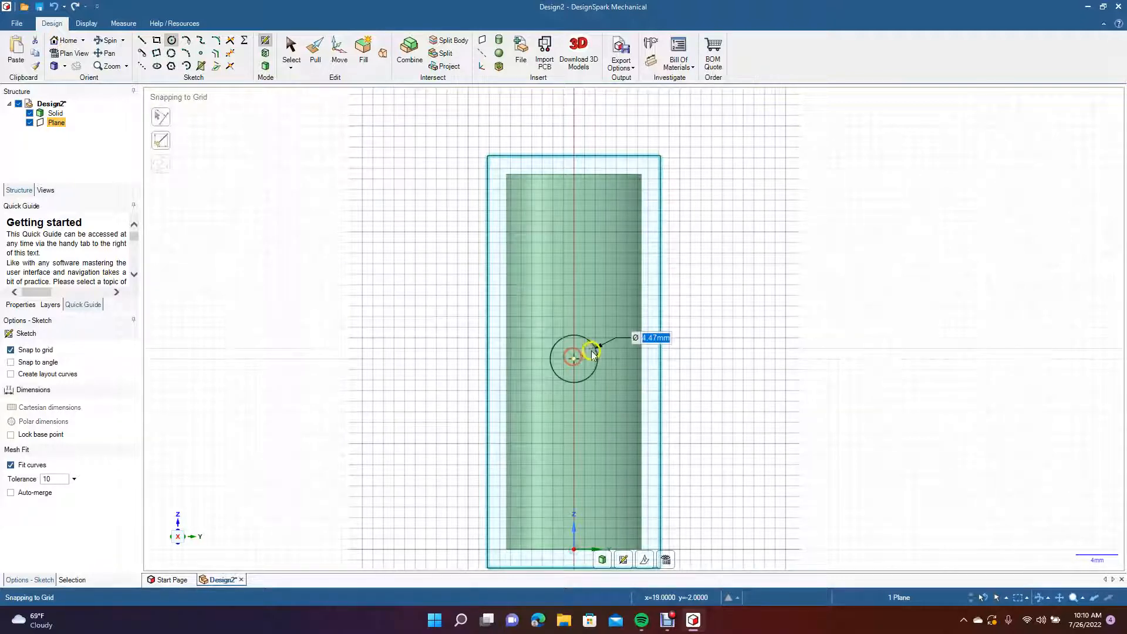
pyautogui.click(623, 351)
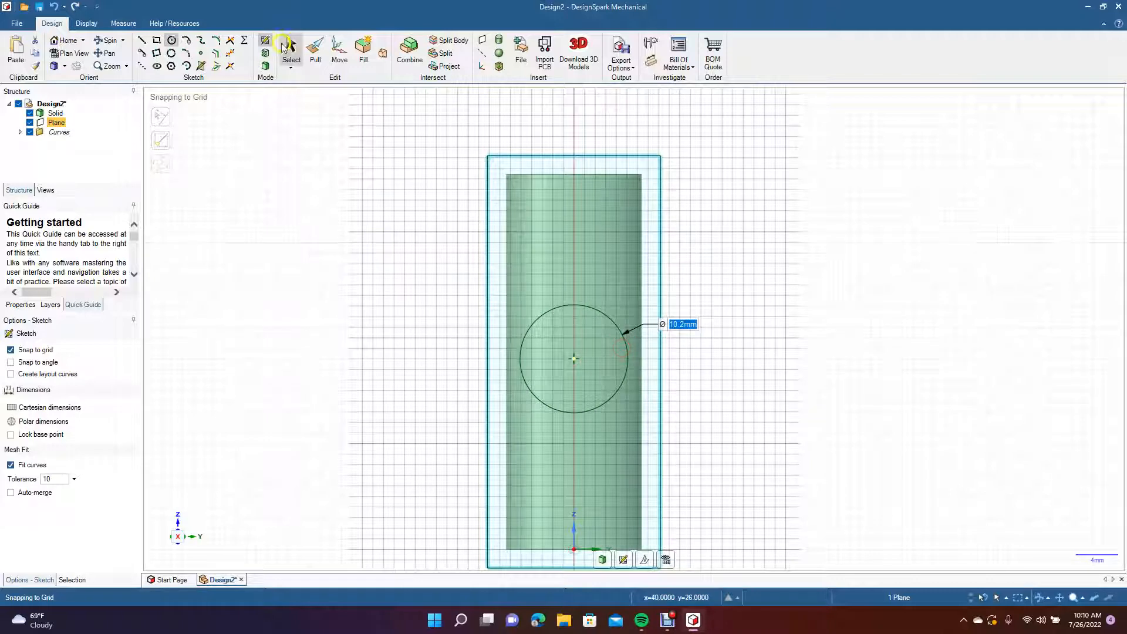
# Convert the sketched circle into a surface by starting the Pull operation.
pyautogui.click(111, 41)
pyautogui.moveTo(234, 296)
pyautogui.mouseDown()
pyautogui.moveTo(302, 301)
pyautogui.moveTo(286, 301)
pyautogui.mouseUp()
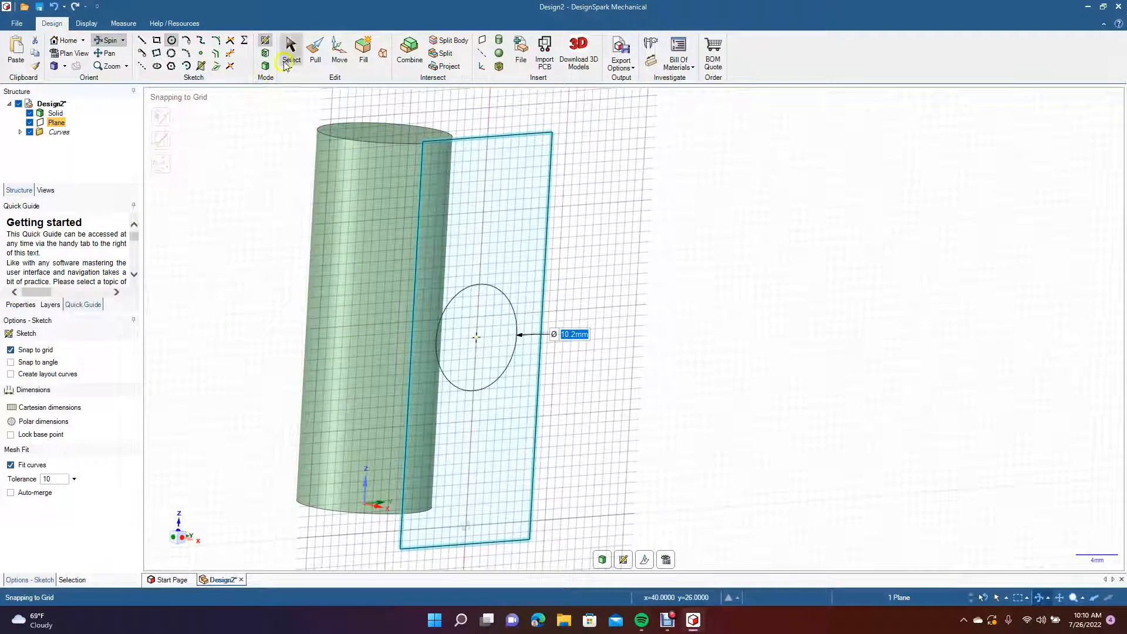
pyautogui.click(109, 53)
pyautogui.moveTo(281, 264); pyautogui.dragTo(482, 290)
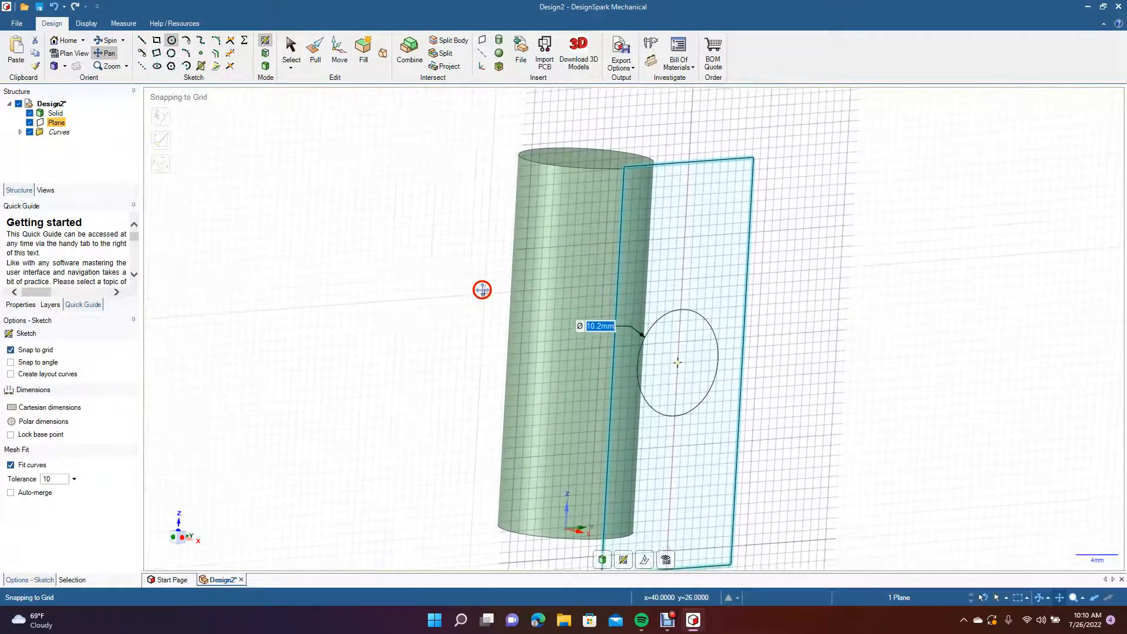
pyautogui.click(315, 53)
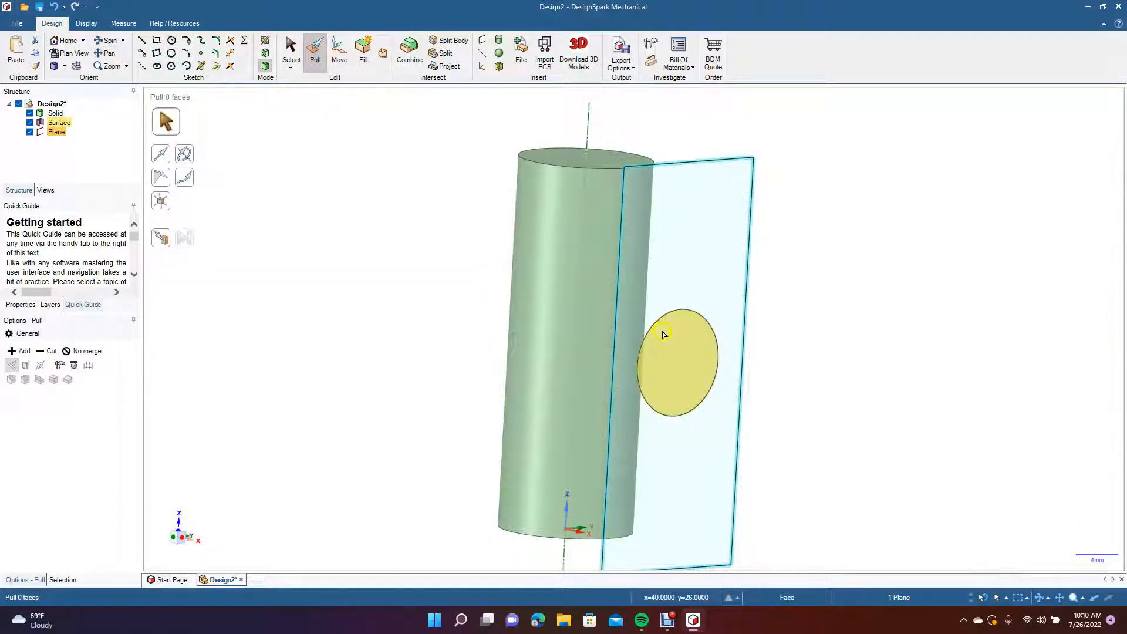
pyautogui.click(670, 345)
pyautogui.moveTo(667, 344); pyautogui.dragTo(791, 445)
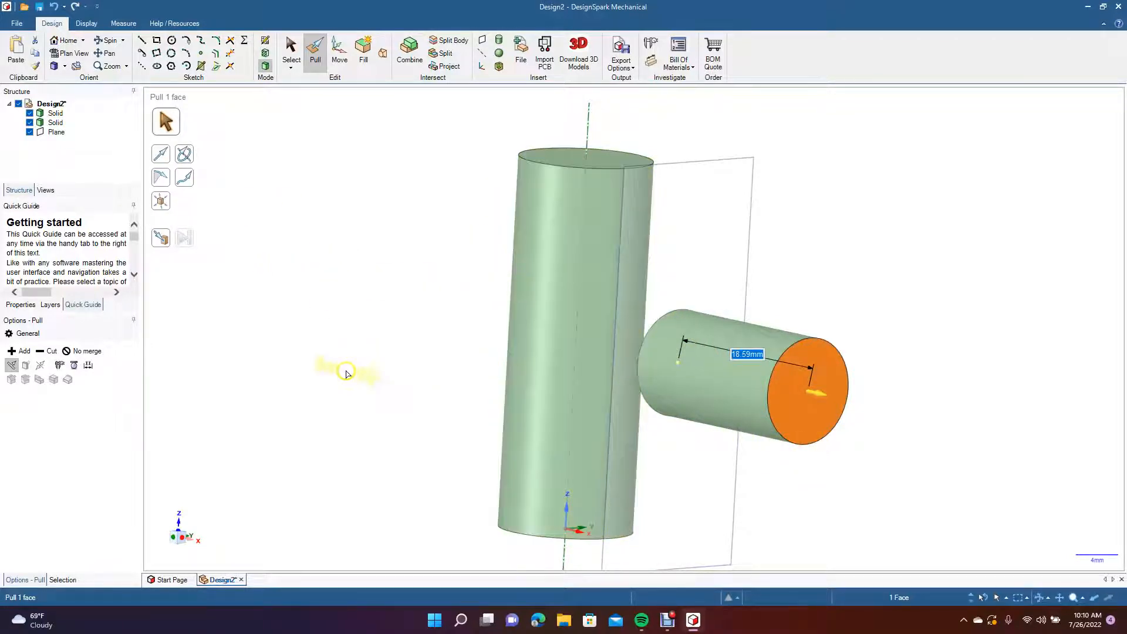
pyautogui.hotkey('ctrl', 'z')
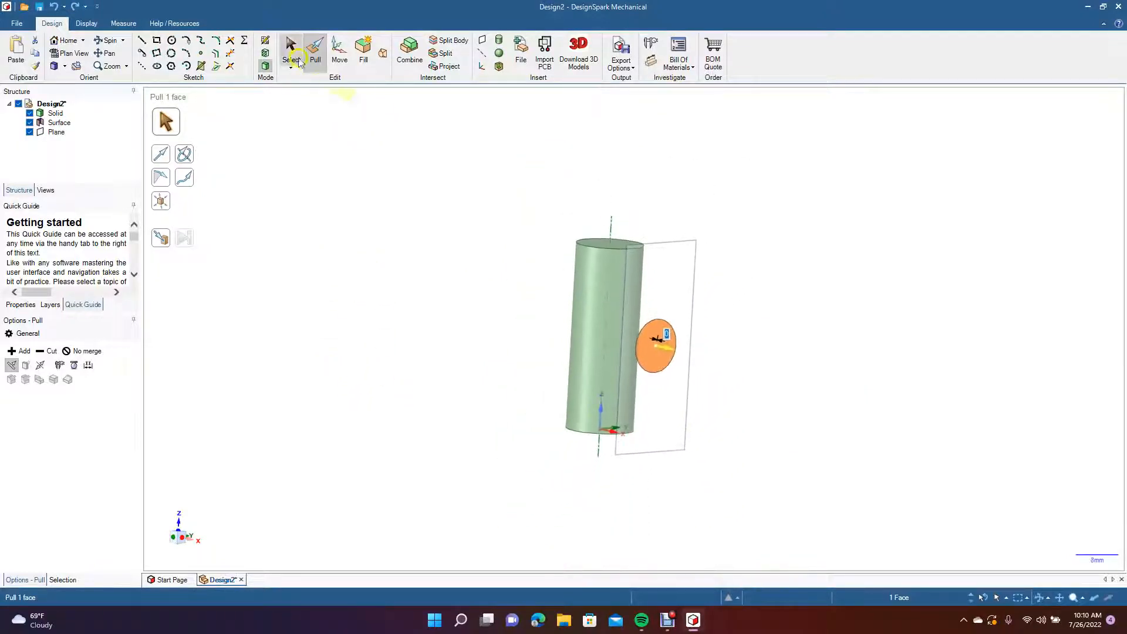
# Select the circular surface together with its plane and copy both.
pyautogui.click(292, 56)
pyautogui.click(661, 340)
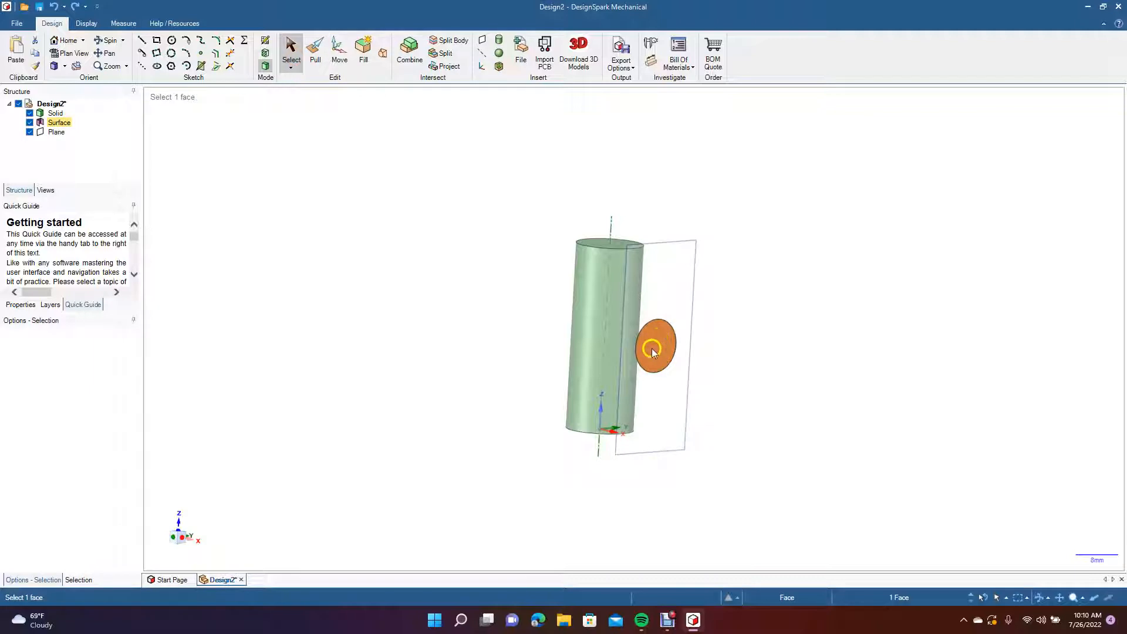
pyautogui.click(663, 254)
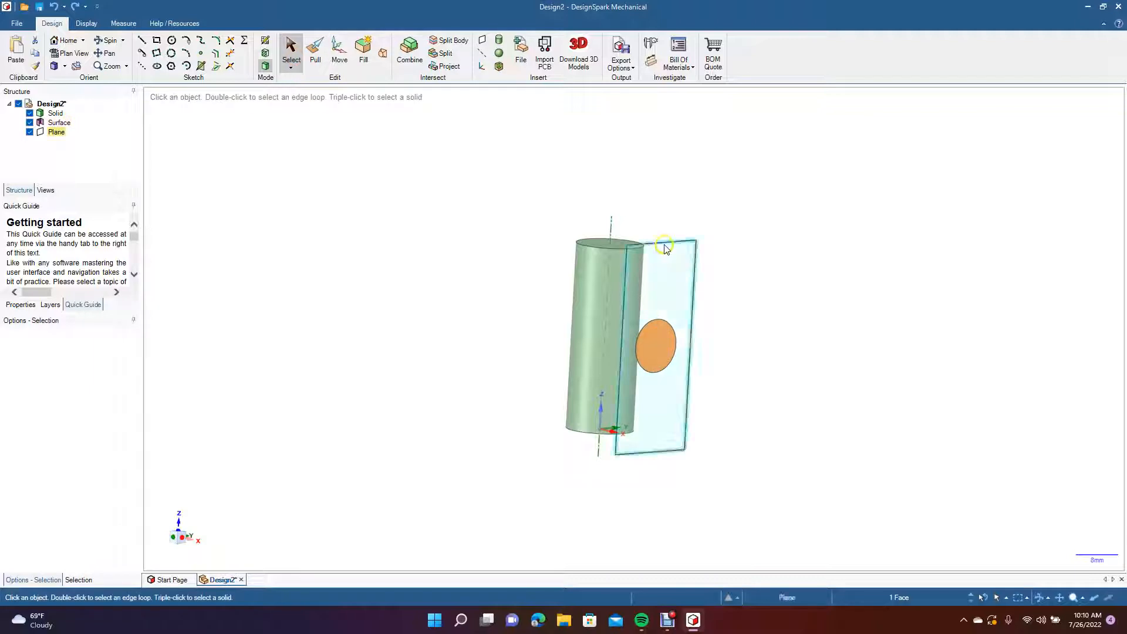
pyautogui.keyDown('ctrl'); pyautogui.click(664, 244); pyautogui.keyUp('ctrl')
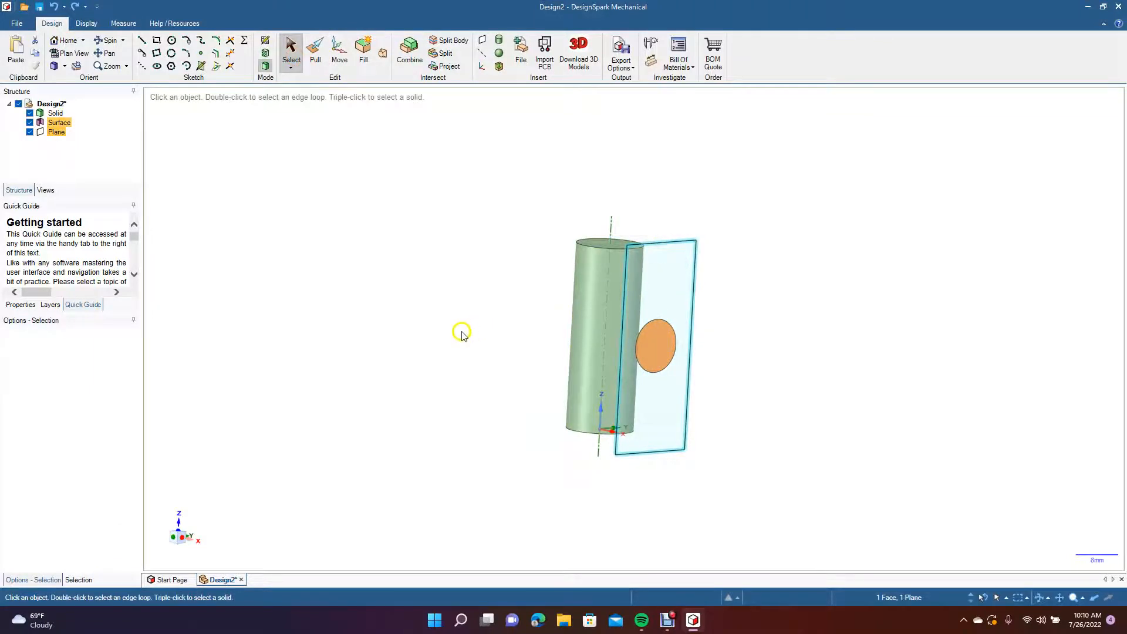
pyautogui.press('ctrl')
pyautogui.press('ctrl')
pyautogui.click(339, 59)
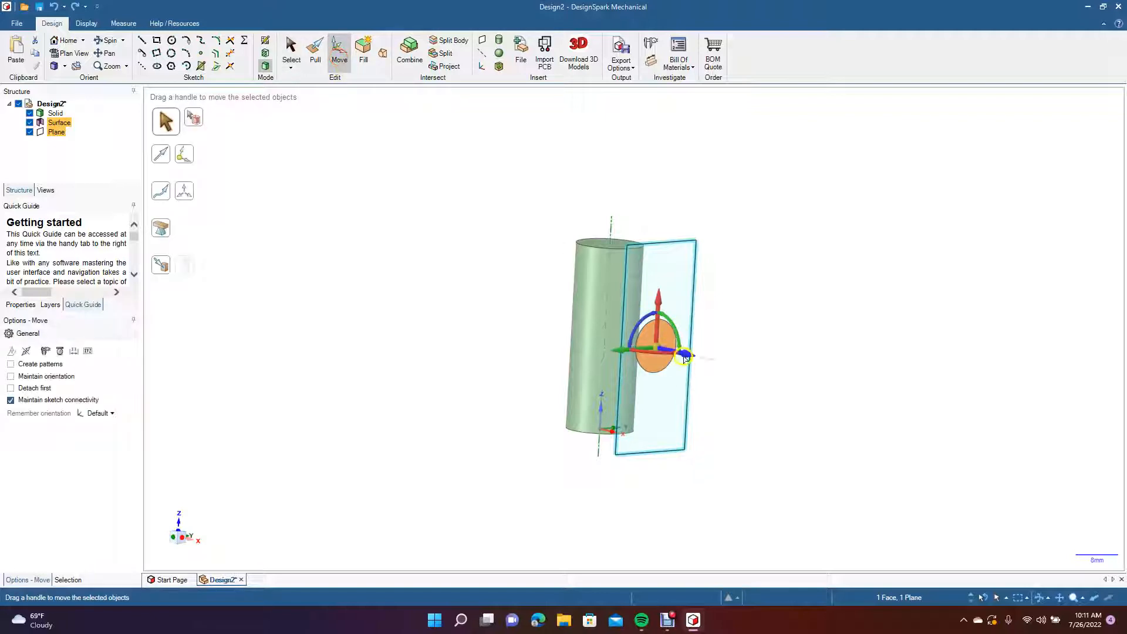
pyautogui.moveTo(684, 355); pyautogui.dragTo(546, 323)
pyautogui.click(467, 472)
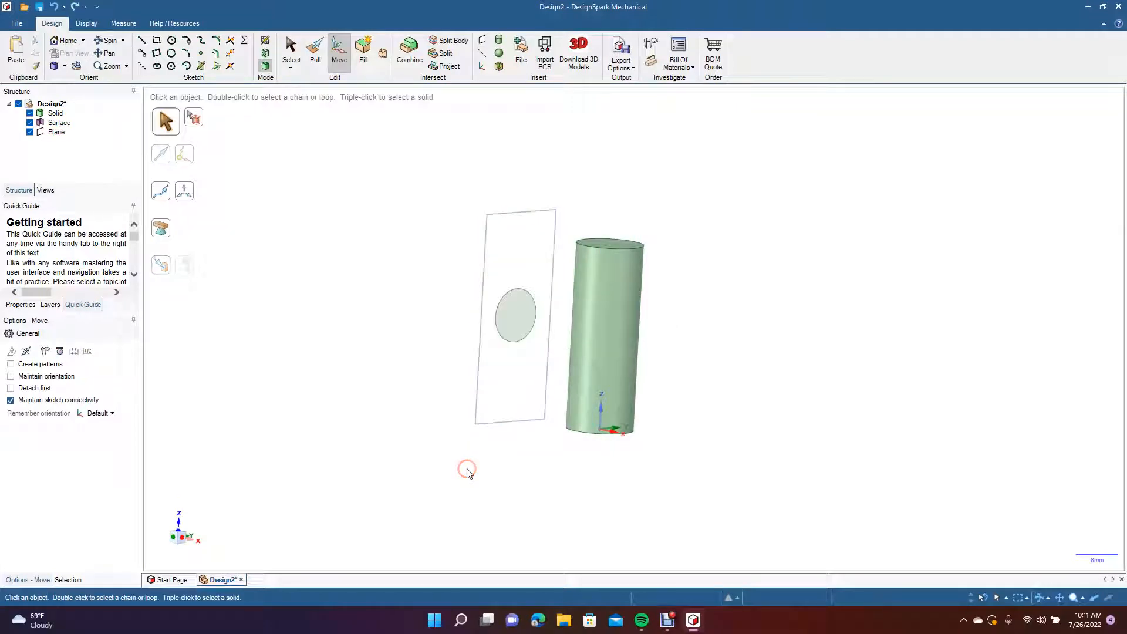
pyautogui.hotkey('ctrl', 'v')
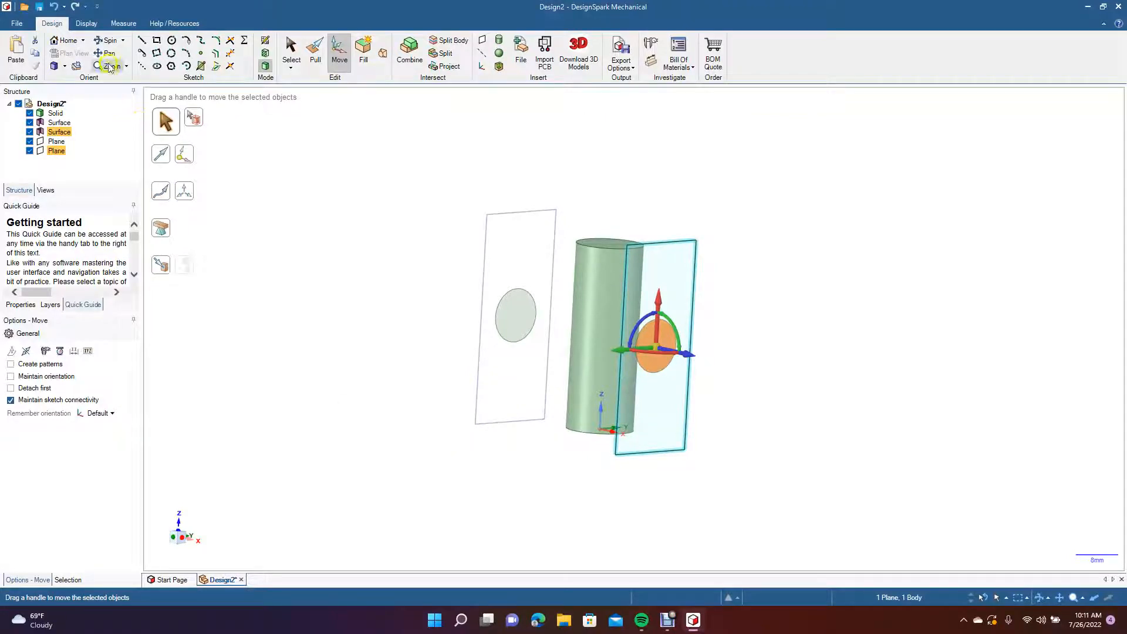
pyautogui.click(108, 44)
pyautogui.moveTo(262, 330); pyautogui.dragTo(349, 332)
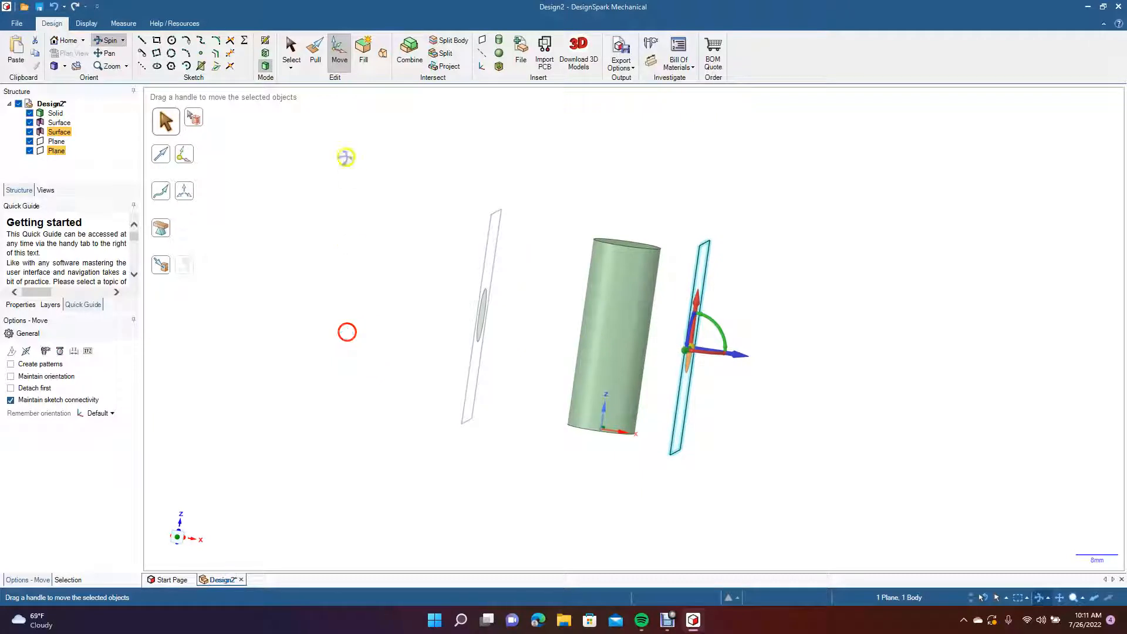
pyautogui.click(293, 48)
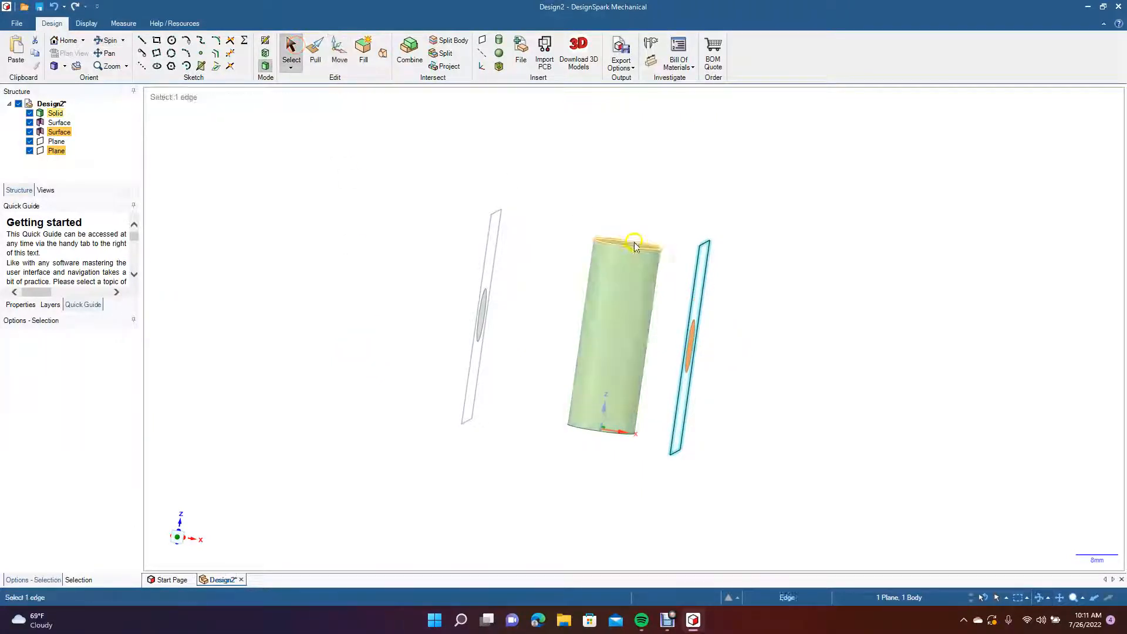
pyautogui.click(717, 470)
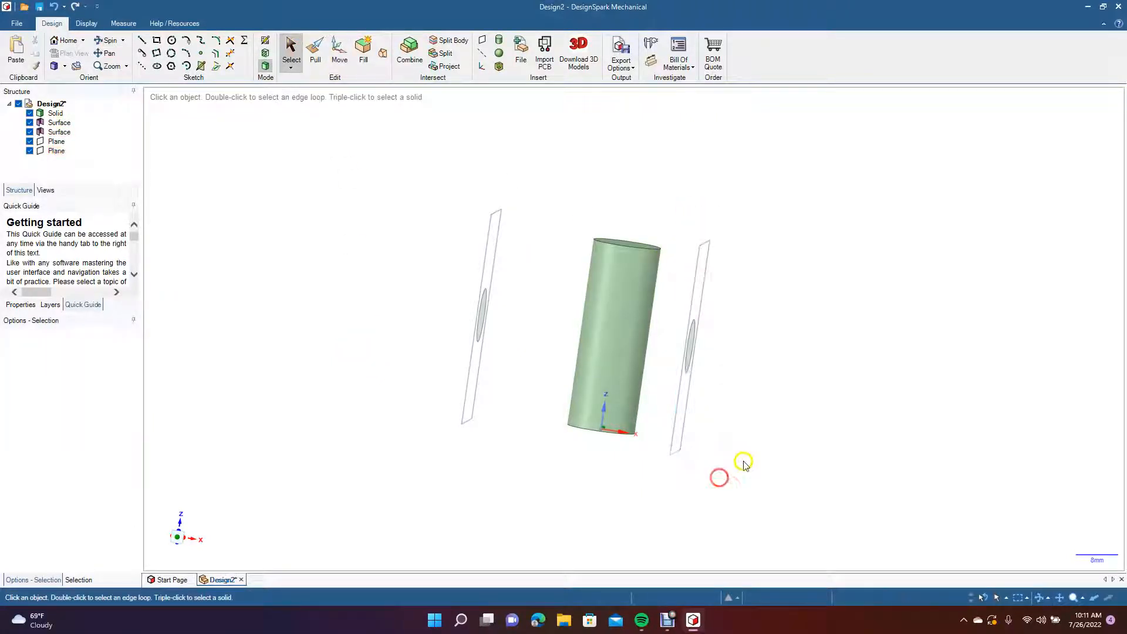
pyautogui.hotkey('ctrl', 'z')
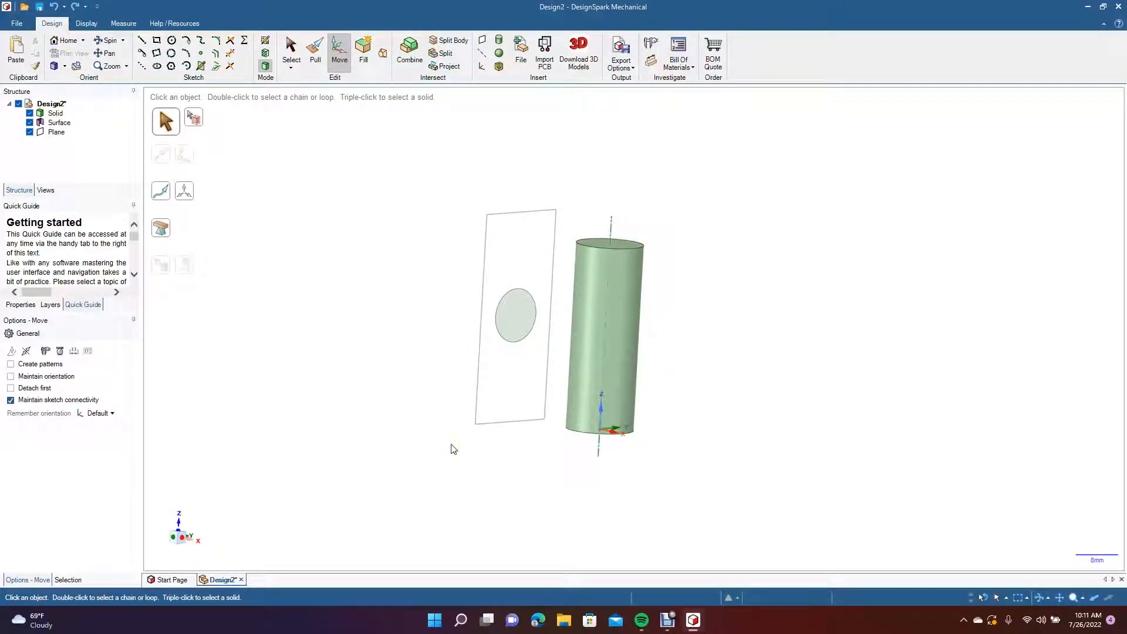
pyautogui.hotkey('ctrl', 'y')
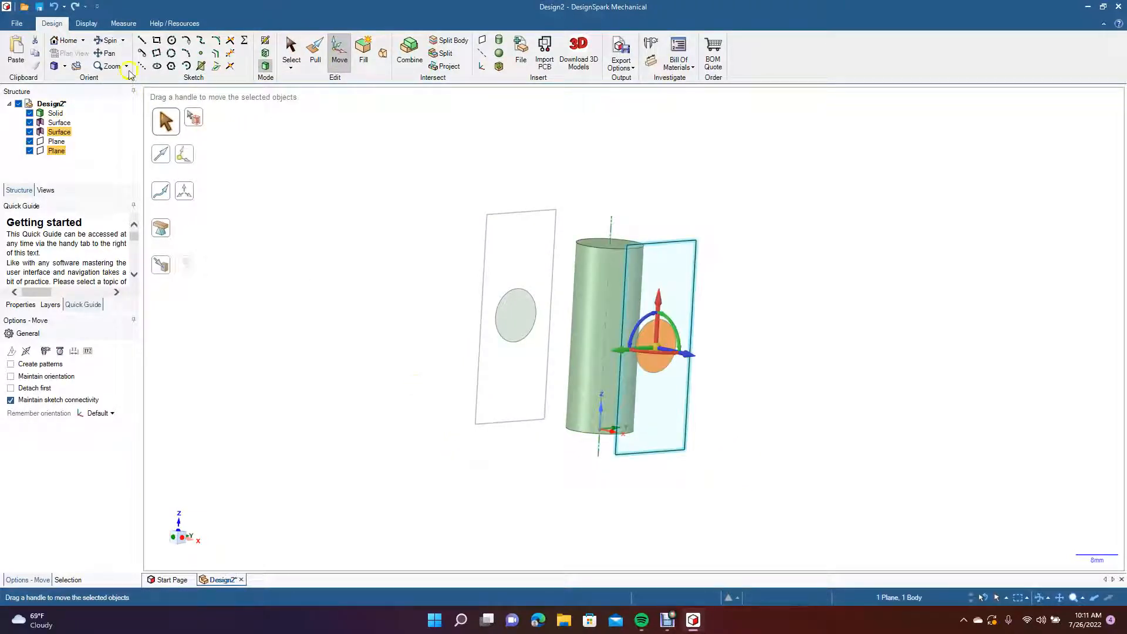
pyautogui.click(326, 322)
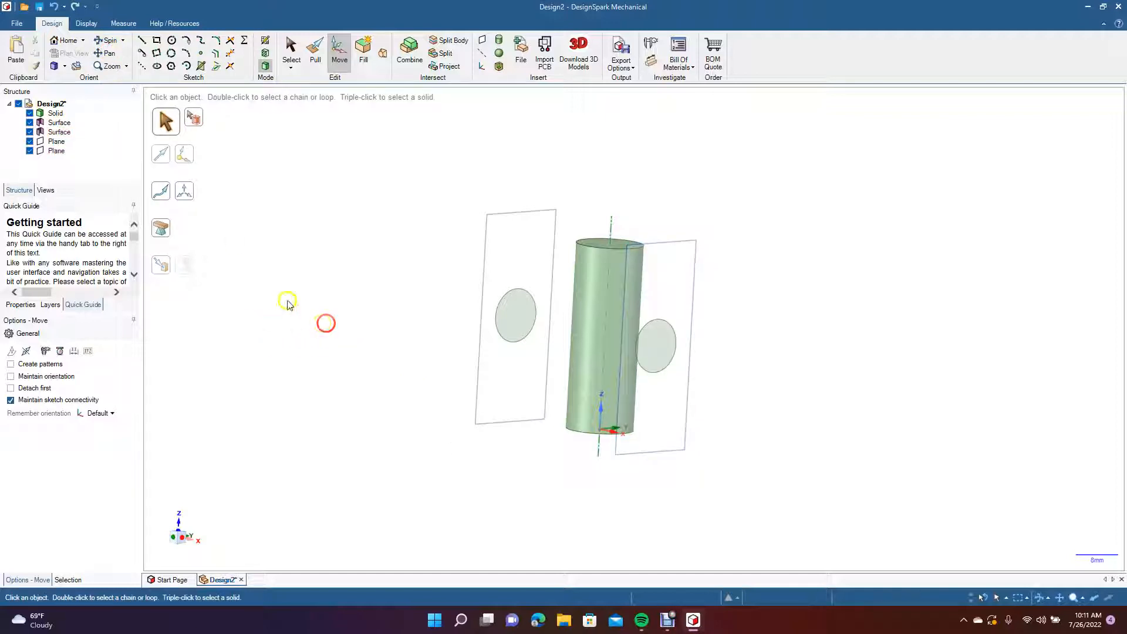
pyautogui.hotkey('ctrl', 'z')
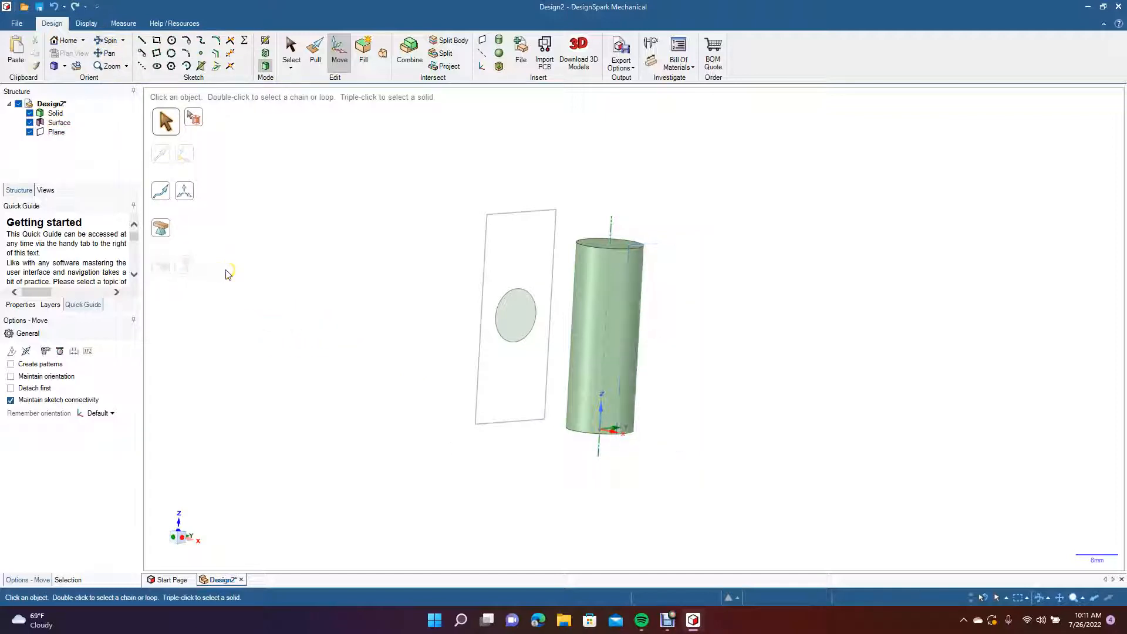
pyautogui.hotkey('ctrl', 'z')
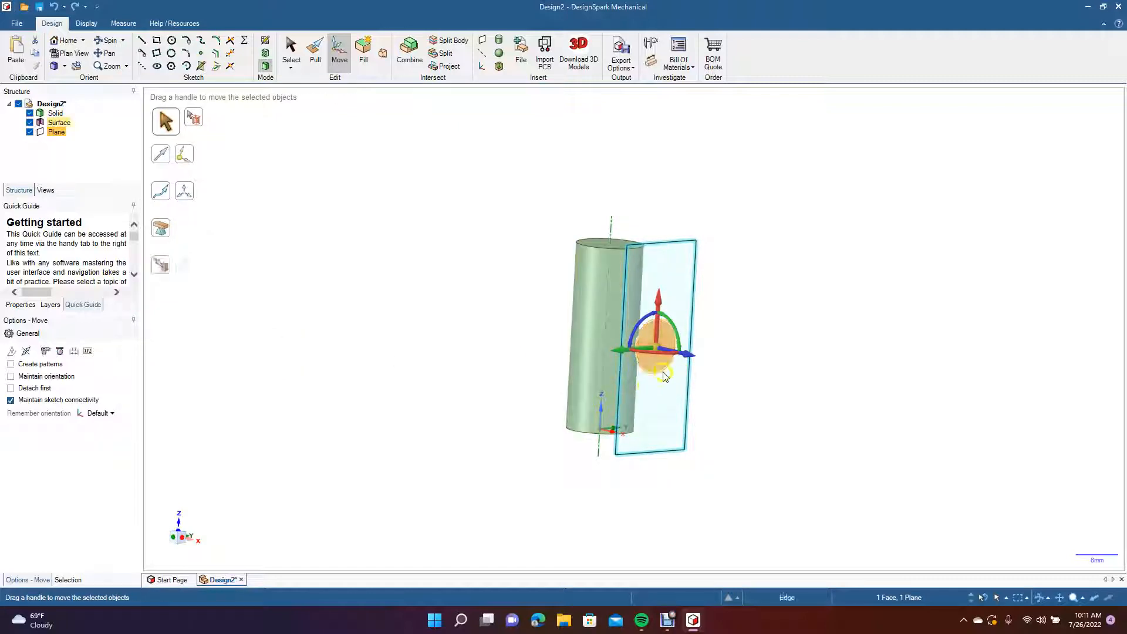
# Move the circular surface and plane to the opposite side of the cylinder, and paste the copied pair at the original position.
pyautogui.moveTo(687, 357); pyautogui.dragTo(496, 453)
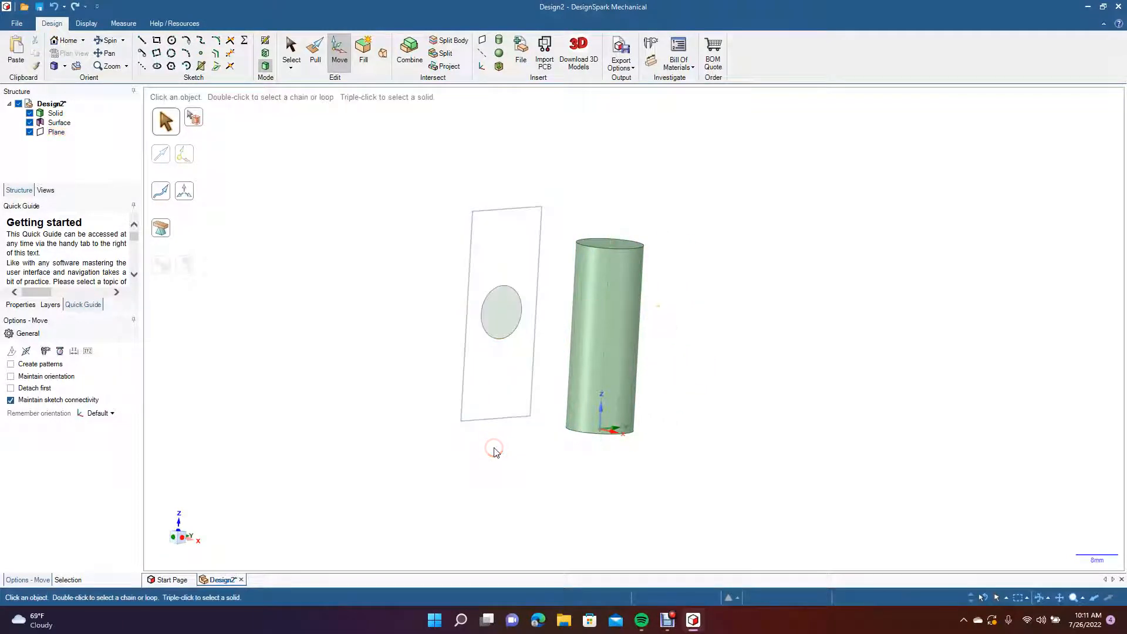
# Move the selected circular surface and plane about 13.6 mm farther out, away from the cylinder.
pyautogui.click(106, 40)
pyautogui.moveTo(307, 270); pyautogui.dragTo(362, 273)
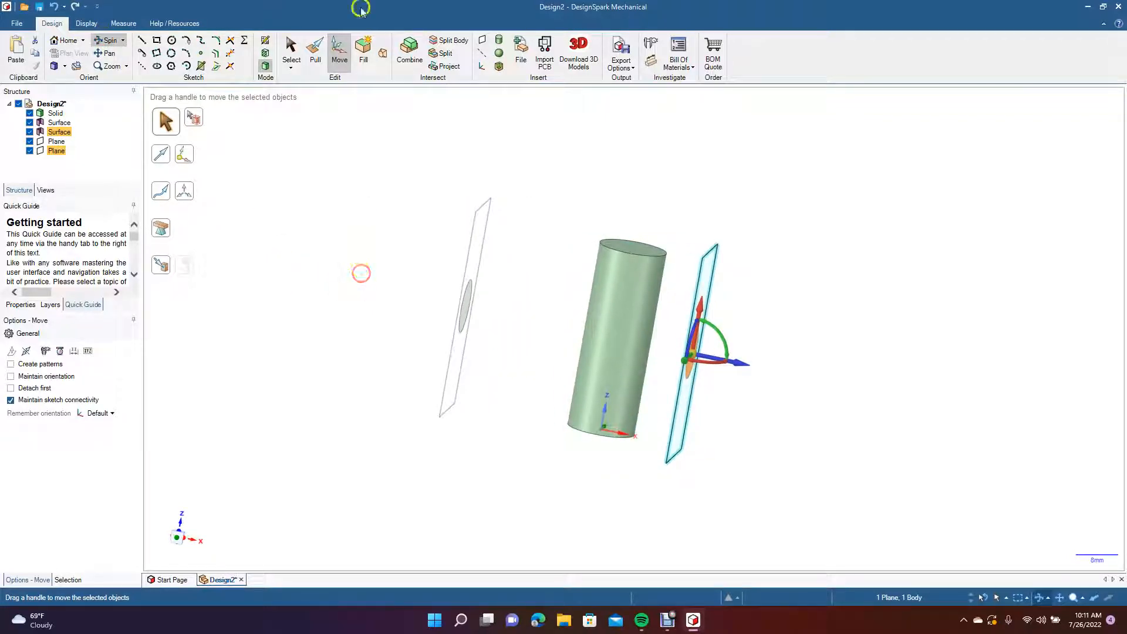
pyautogui.click(340, 51)
pyautogui.click(340, 52)
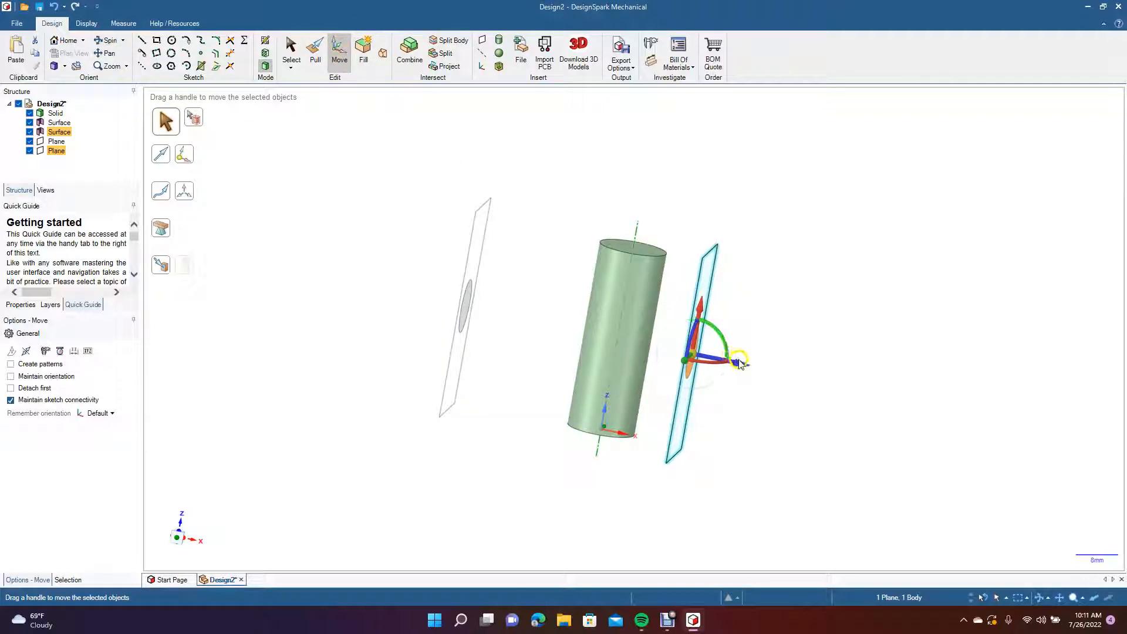
pyautogui.moveTo(740, 364); pyautogui.dragTo(806, 401)
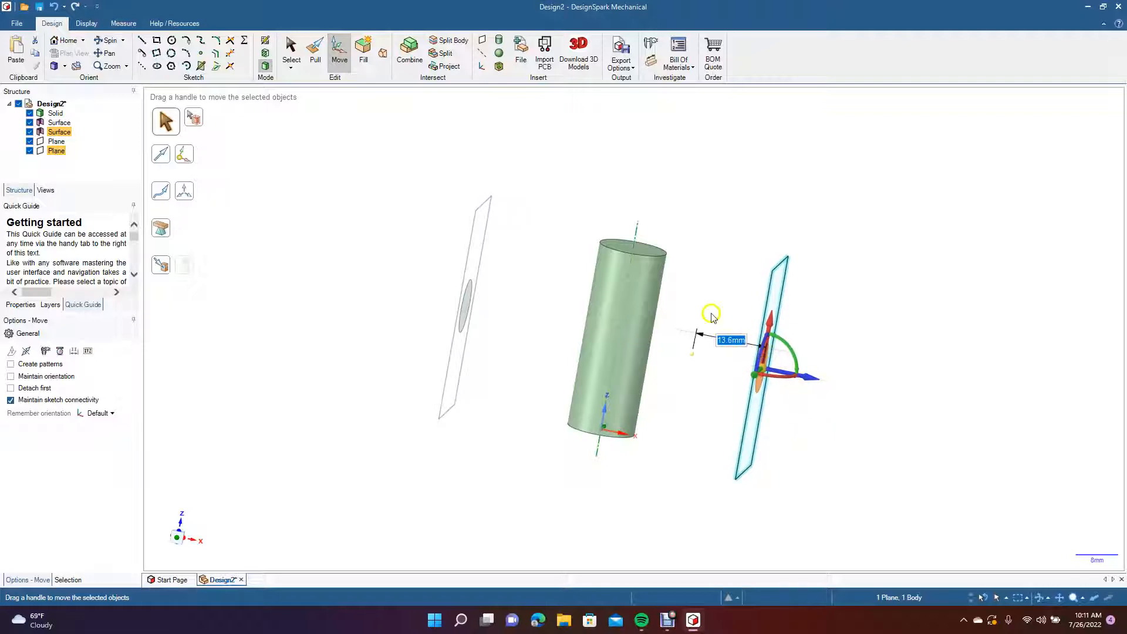
pyautogui.click(741, 222)
# Blend the two circular surfaces into a round bar passing straight through the vertical cylinder.
pyautogui.click(111, 53)
pyautogui.moveTo(286, 358); pyautogui.dragTo(206, 345)
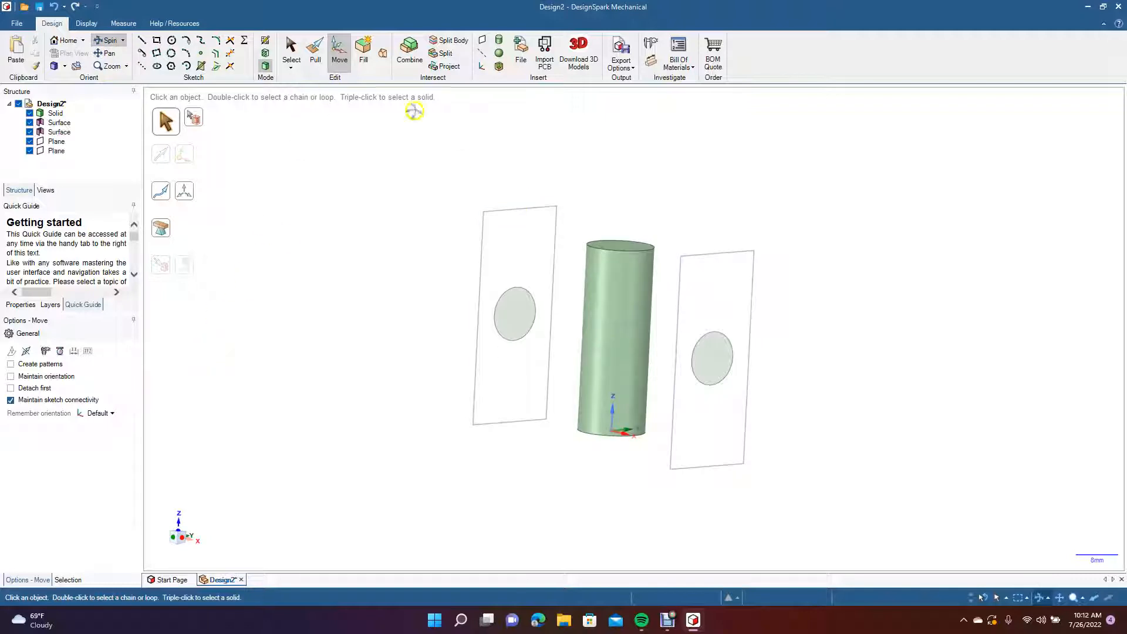
pyautogui.click(291, 50)
pyautogui.click(715, 370)
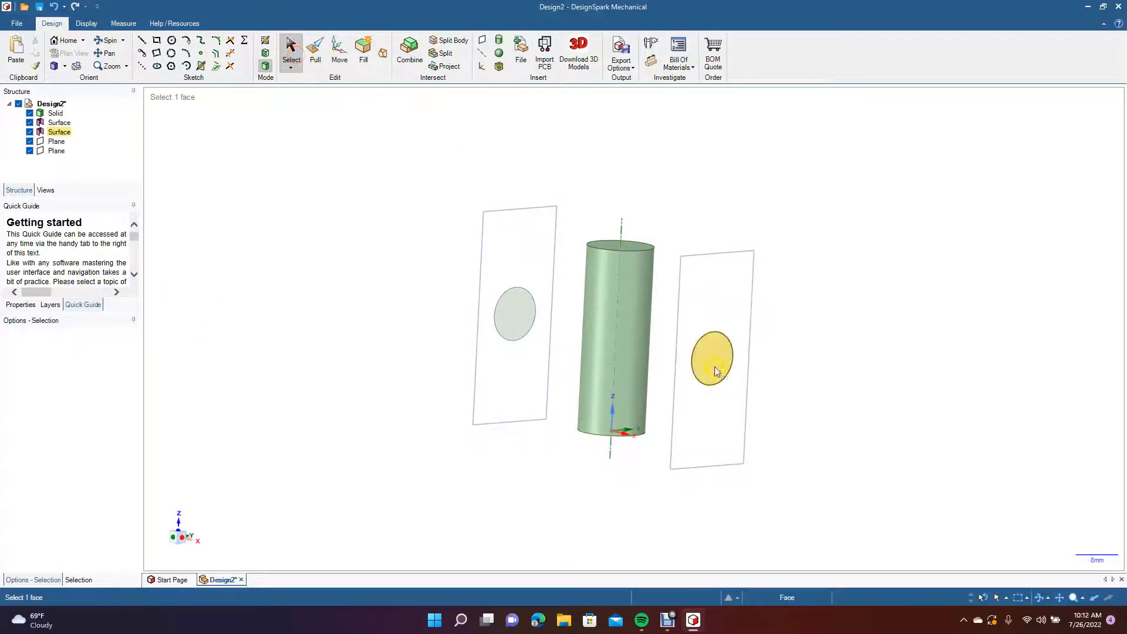
pyautogui.click(715, 371)
pyautogui.keyDown('ctrl'); pyautogui.click(509, 309); pyautogui.keyUp('ctrl')
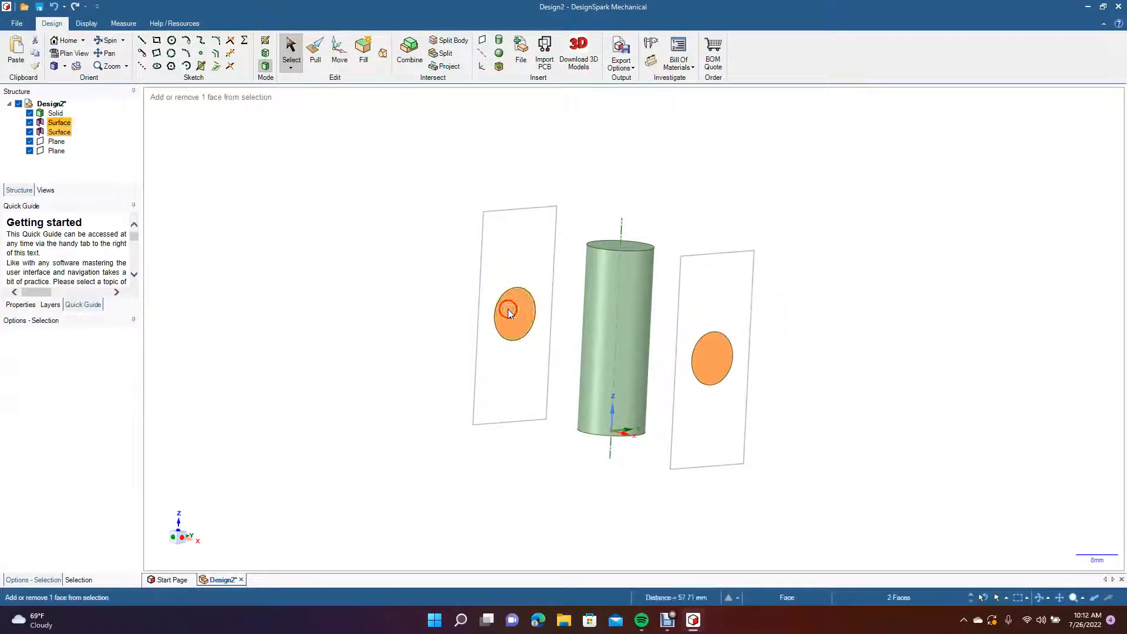
pyautogui.click(384, 56)
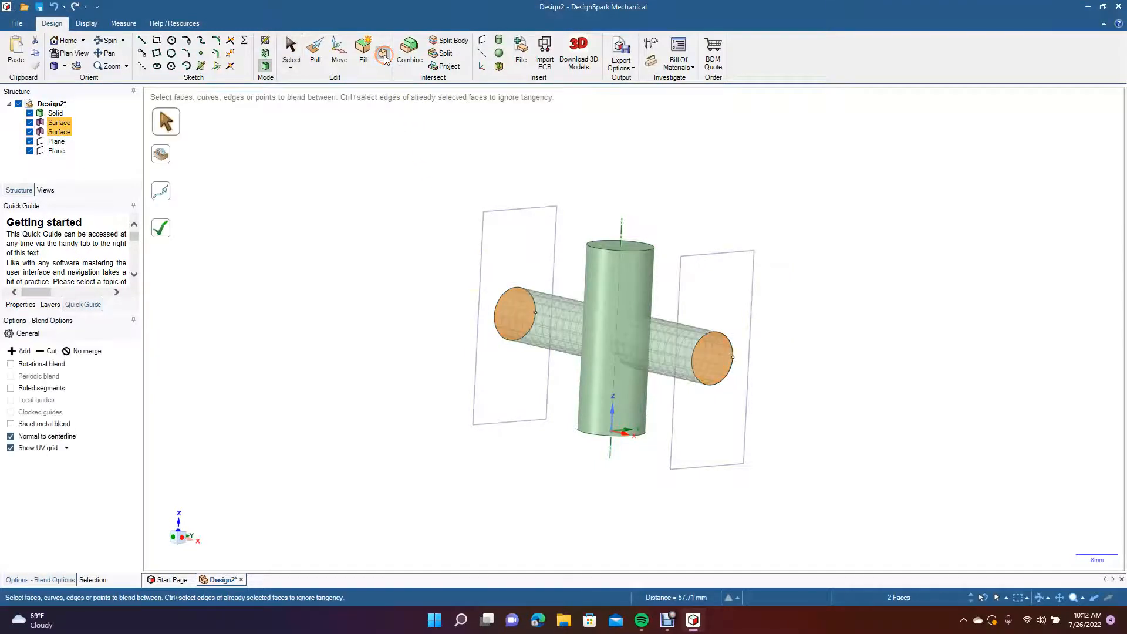
pyautogui.click(165, 229)
# Shell the cross-shaped body with a 1 mm wall, opening the vertical cylinder's upper end face, and examine the hollow interior.
pyautogui.click(107, 43)
pyautogui.moveTo(296, 281); pyautogui.dragTo(322, 297)
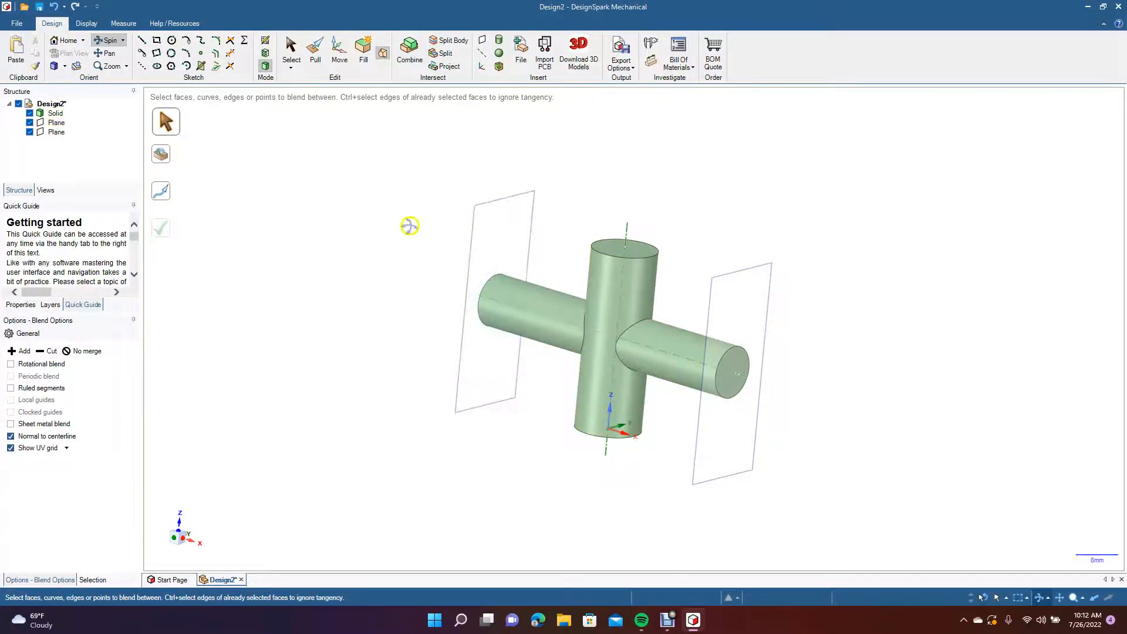
pyautogui.moveTo(398, 312); pyautogui.dragTo(639, 338)
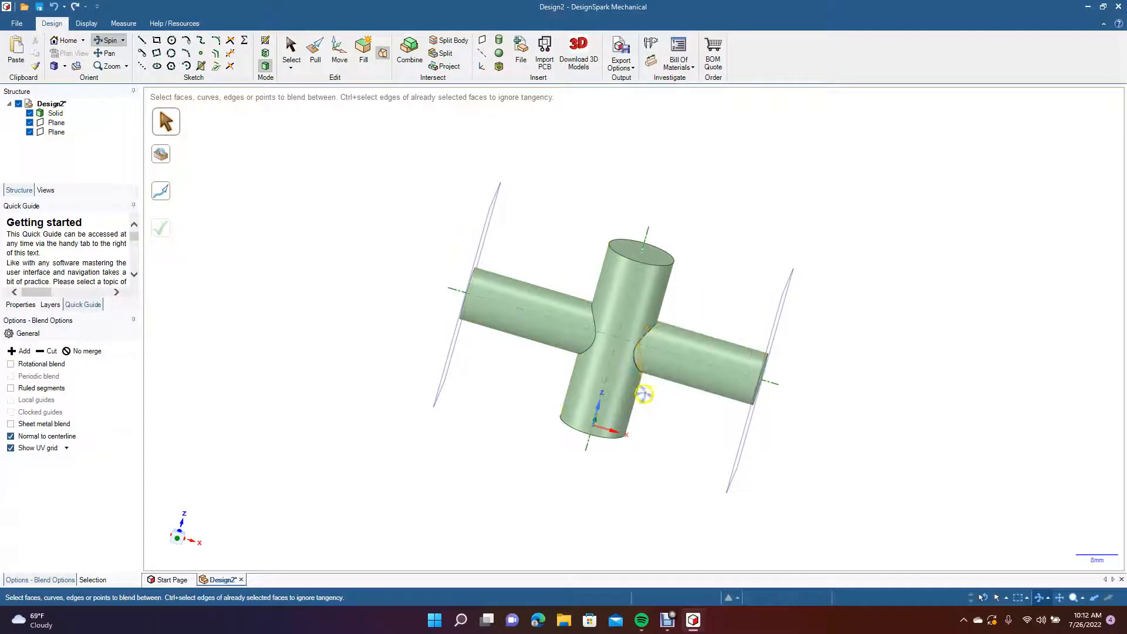
pyautogui.moveTo(372, 285); pyautogui.dragTo(337, 271)
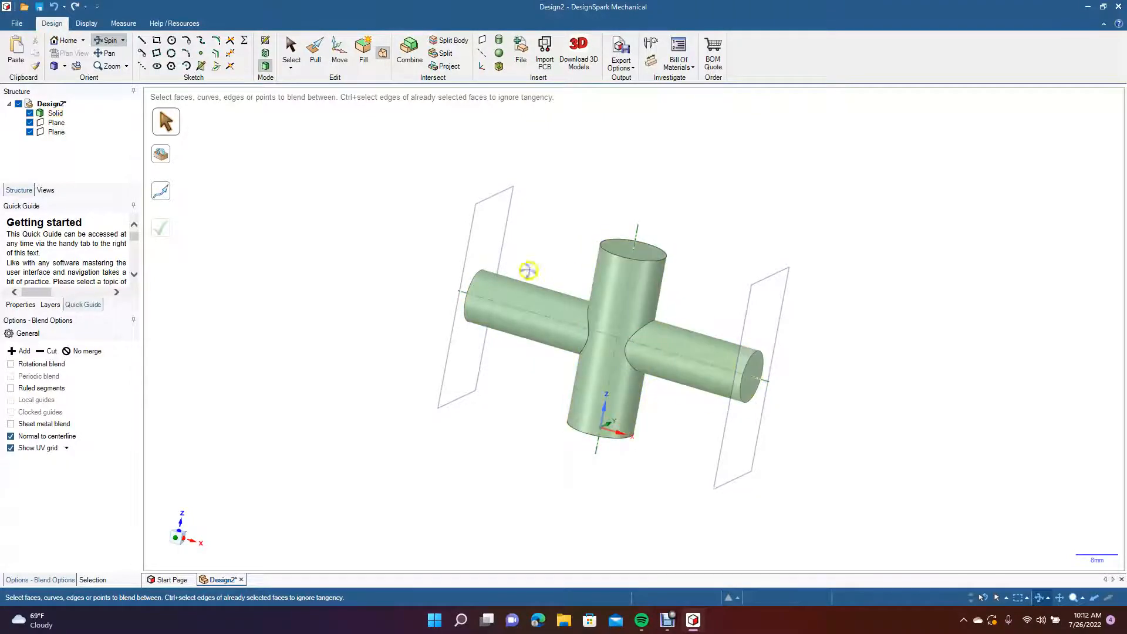
pyautogui.moveTo(340, 189); pyautogui.dragTo(301, 295, button='middle')
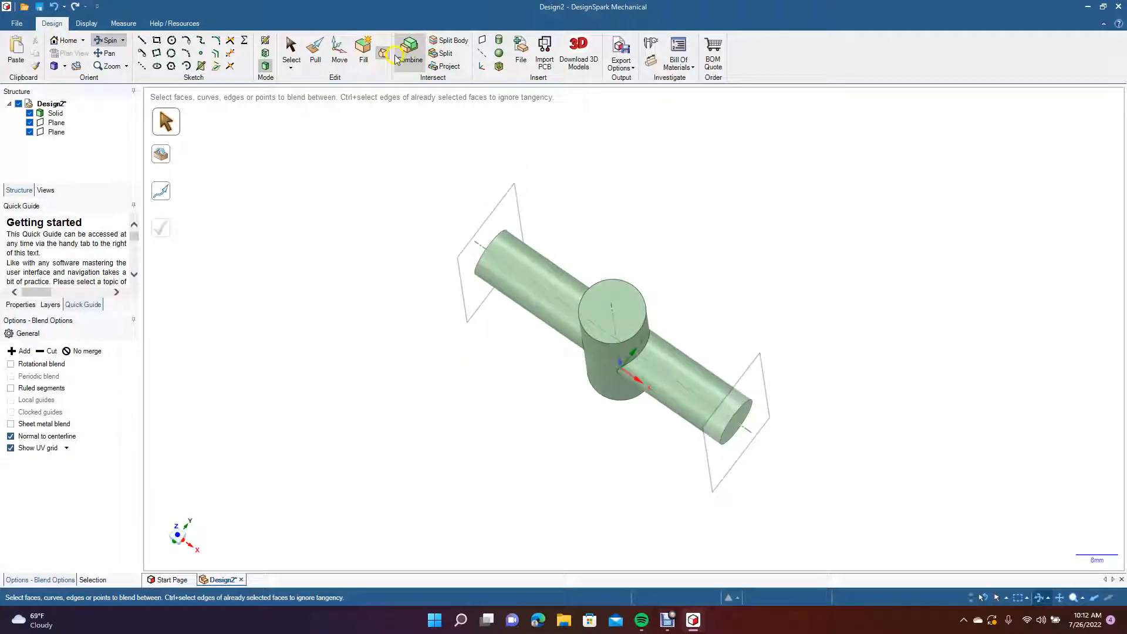
pyautogui.click(499, 67)
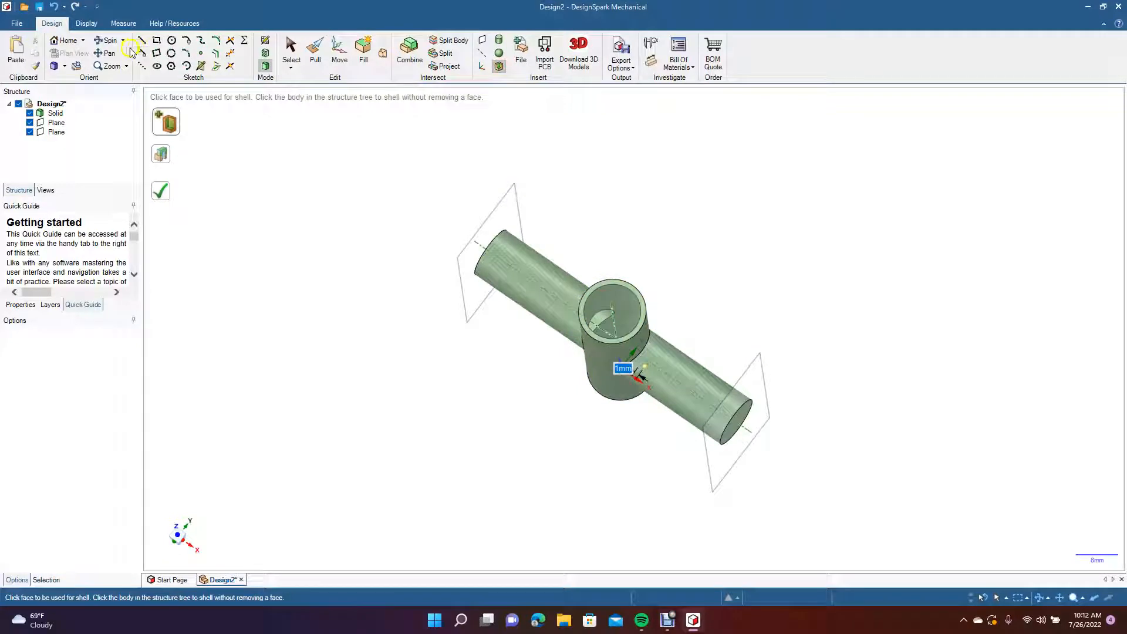
pyautogui.click(106, 40)
pyautogui.moveTo(352, 269); pyautogui.dragTo(329, 281)
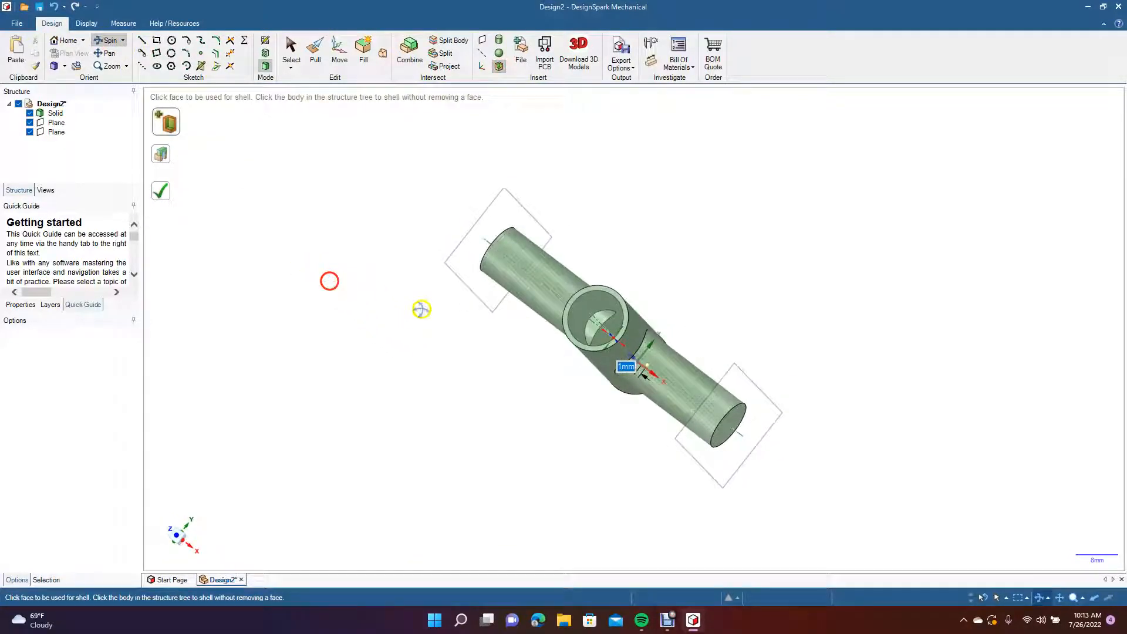
pyautogui.moveTo(470, 335); pyautogui.dragTo(525, 198)
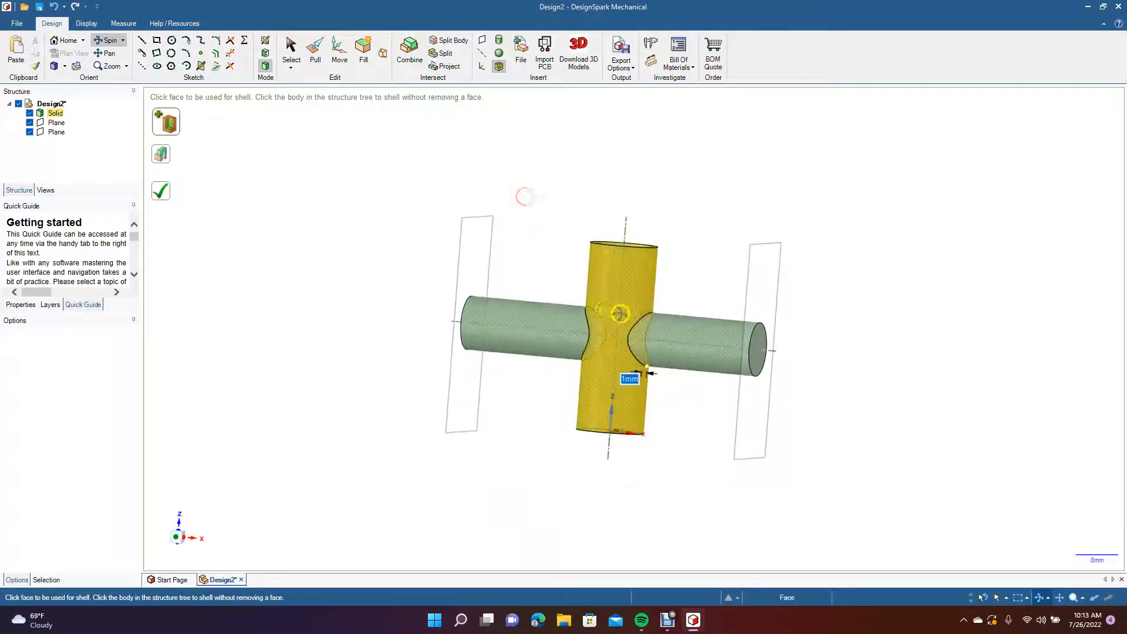
pyautogui.moveTo(545, 256)
pyautogui.mouseDown()
pyautogui.moveTo(593, 297)
pyautogui.moveTo(679, 327)
pyautogui.moveTo(617, 323)
pyautogui.moveTo(544, 257)
pyautogui.moveTo(496, 249)
pyautogui.moveTo(503, 265)
pyautogui.moveTo(589, 267)
pyautogui.moveTo(569, 259)
pyautogui.moveTo(539, 271)
pyautogui.mouseUp()
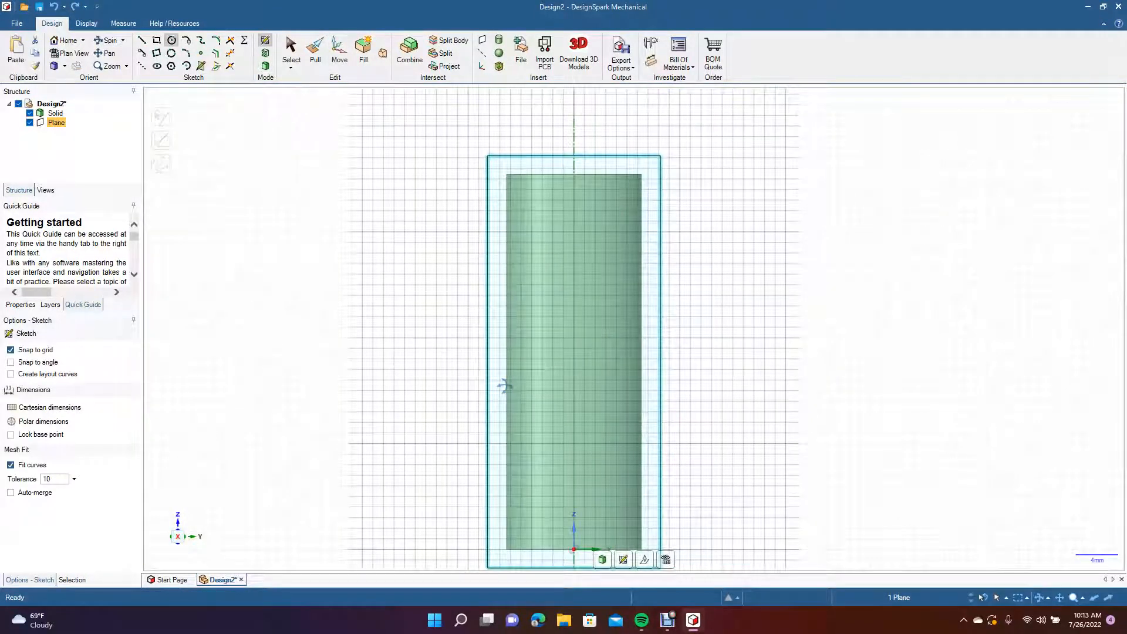
# Rotate the offset plane about 35° in 3D mode so that it tilts across the cylinder's upper end.
pyautogui.click(112, 41)
pyautogui.moveTo(252, 246); pyautogui.dragTo(368, 257)
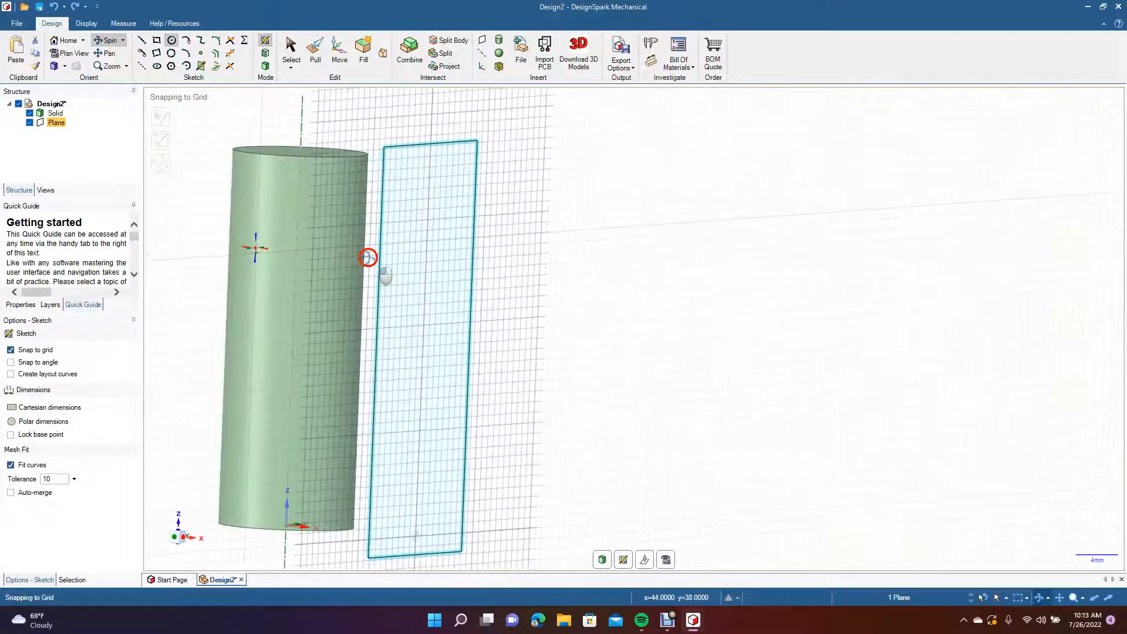
pyautogui.click(104, 54)
pyautogui.moveTo(188, 326); pyautogui.dragTo(373, 317)
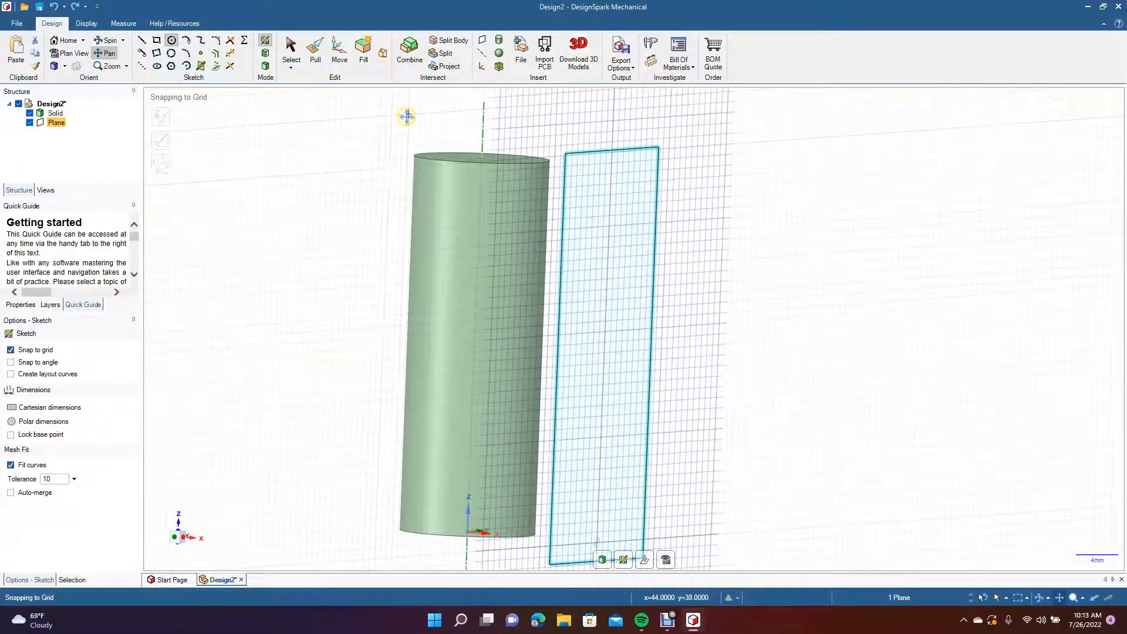
pyautogui.click(339, 51)
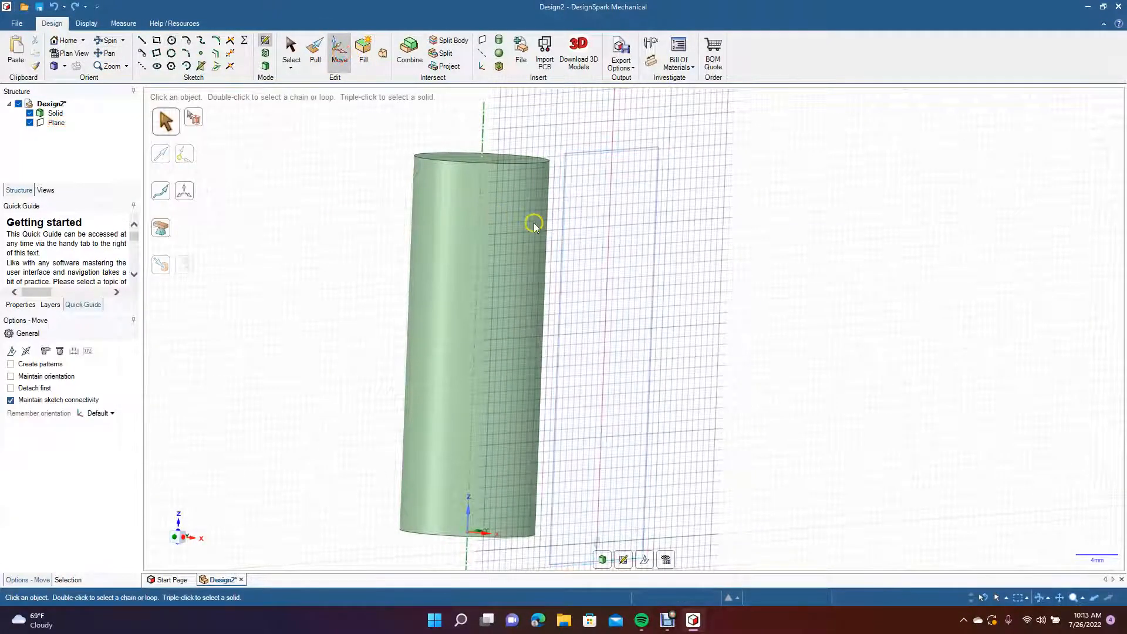
pyautogui.click(57, 122)
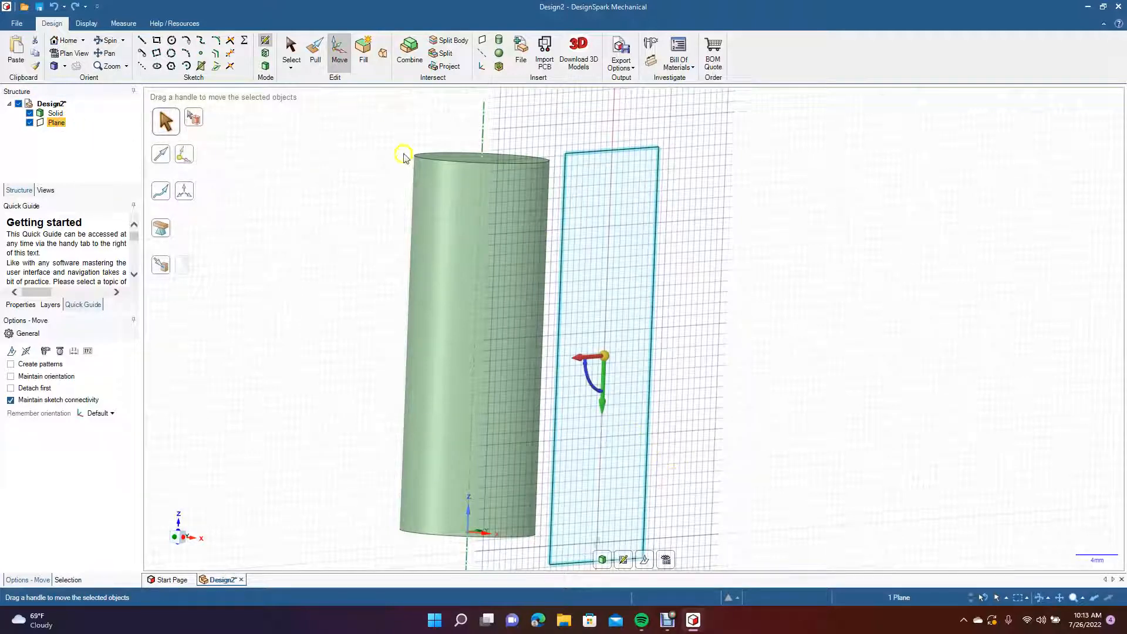
pyautogui.click(266, 66)
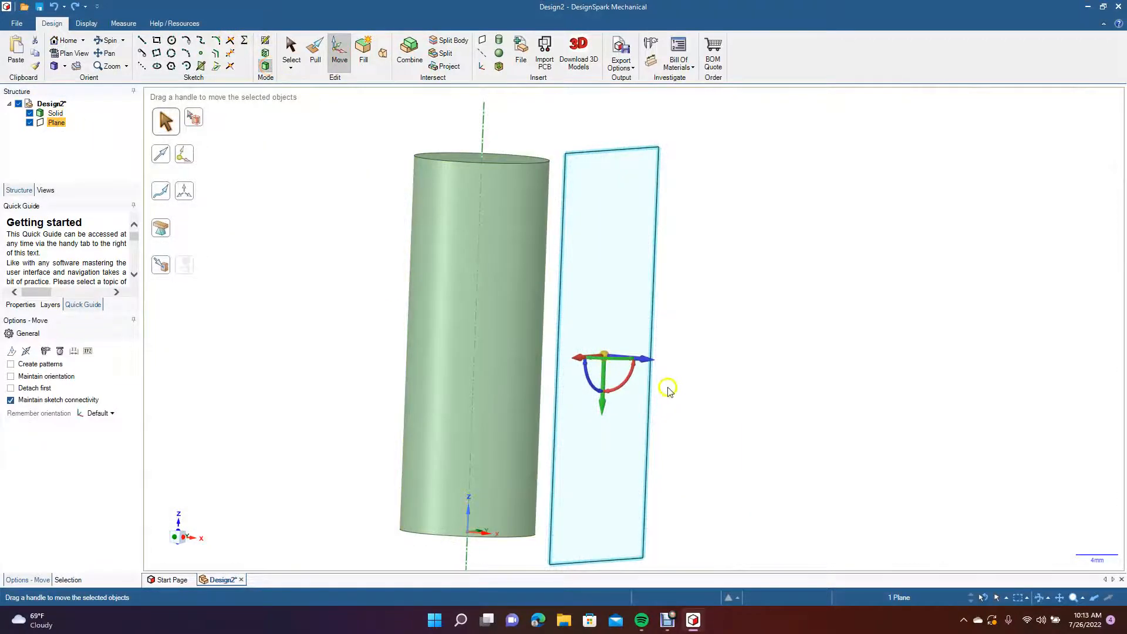
pyautogui.moveTo(632, 378); pyautogui.dragTo(624, 354)
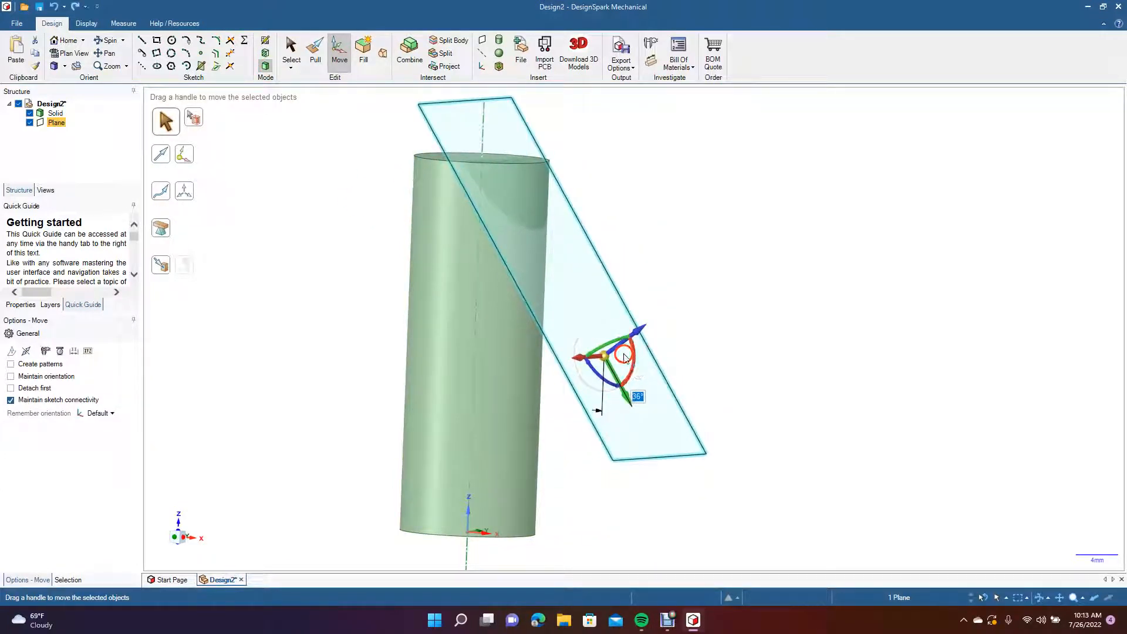
pyautogui.click(303, 303)
# Sketch a circle about 10 mm in diameter on the tilted plane, viewed in plan and centred on the cylinder's axis line below the cut region.
pyautogui.click(115, 41)
pyautogui.moveTo(272, 402); pyautogui.dragTo(170, 399)
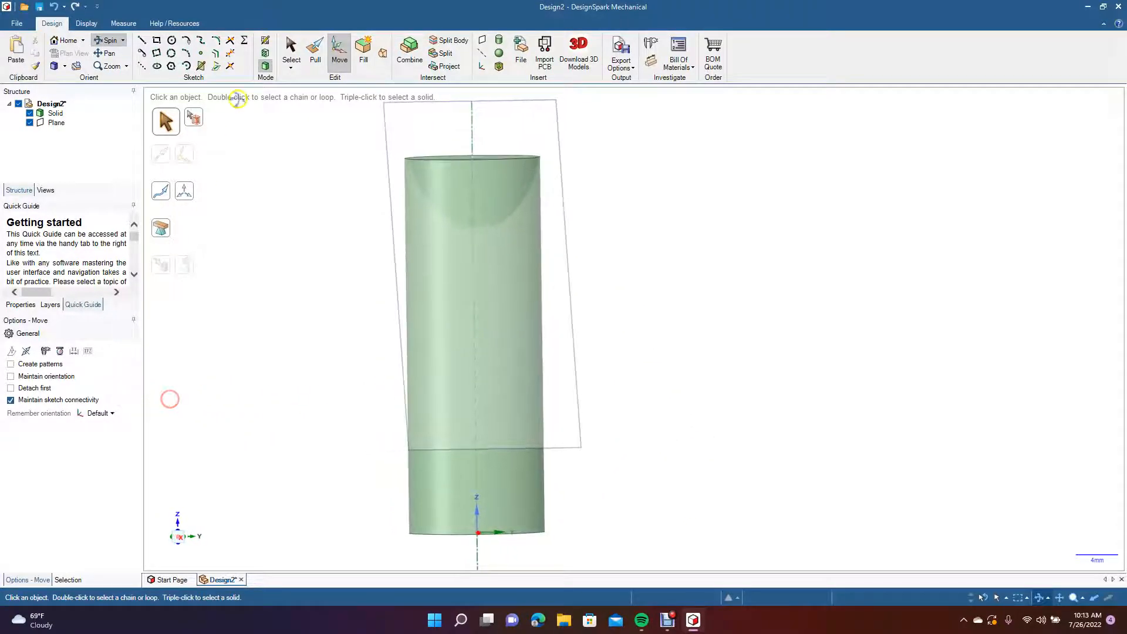
pyautogui.click(288, 66)
pyautogui.click(390, 247)
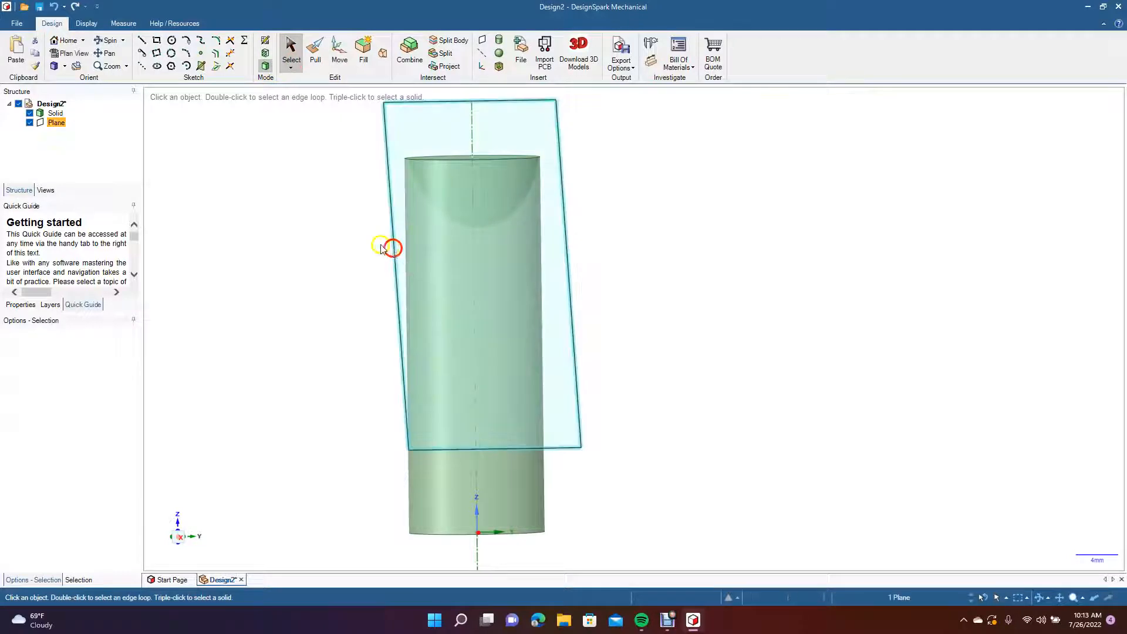
pyautogui.click(84, 56)
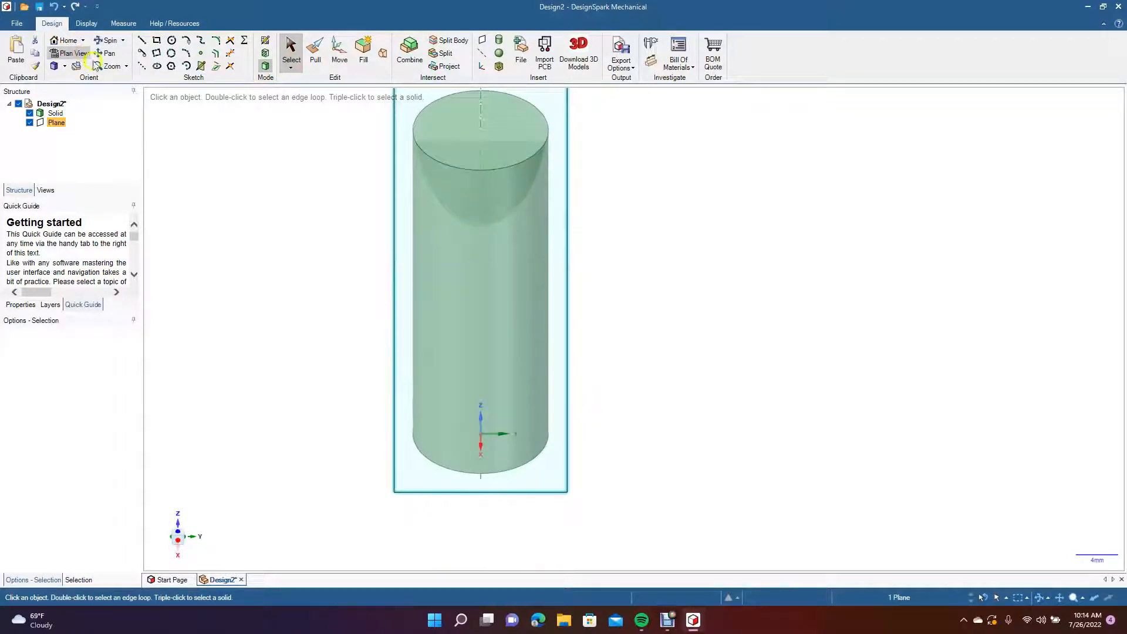
pyautogui.click(171, 41)
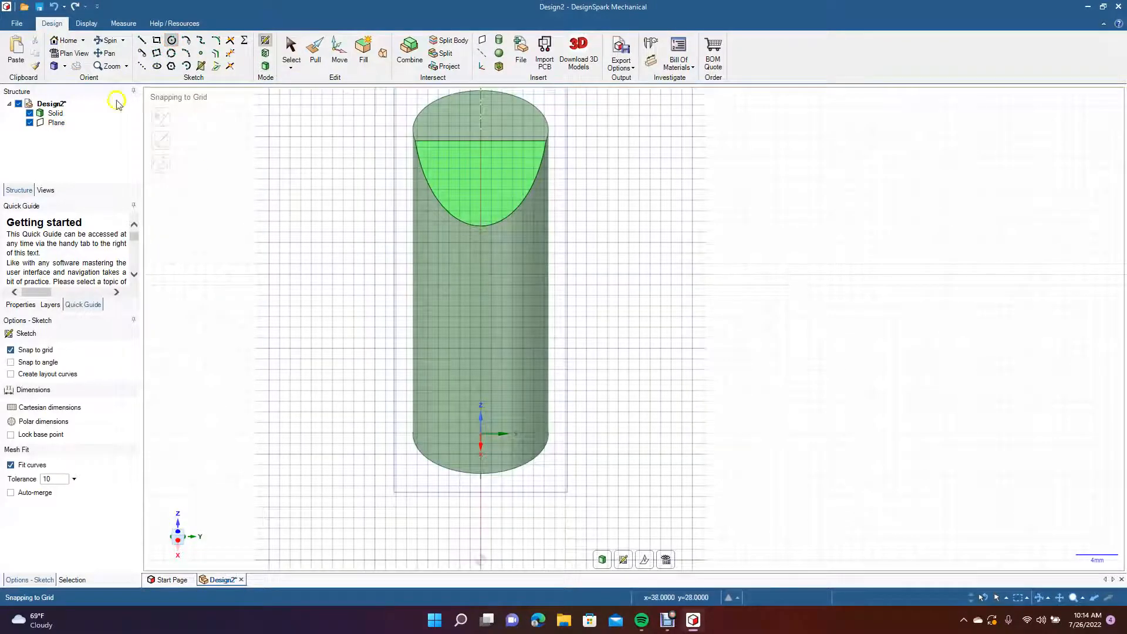
pyautogui.click(57, 123)
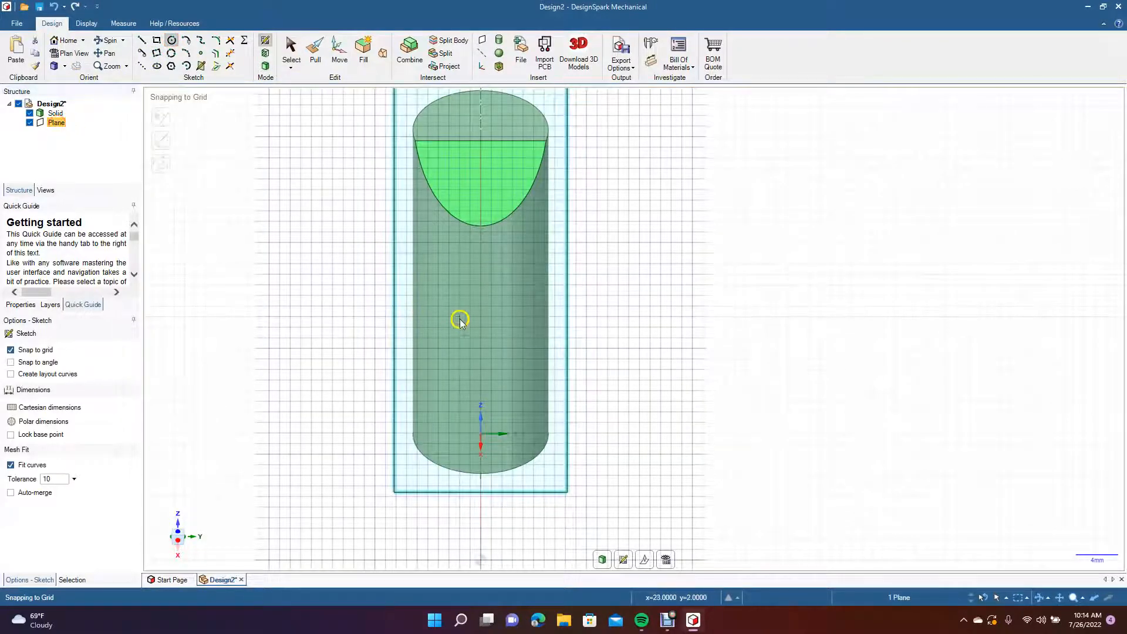
pyautogui.click(481, 316)
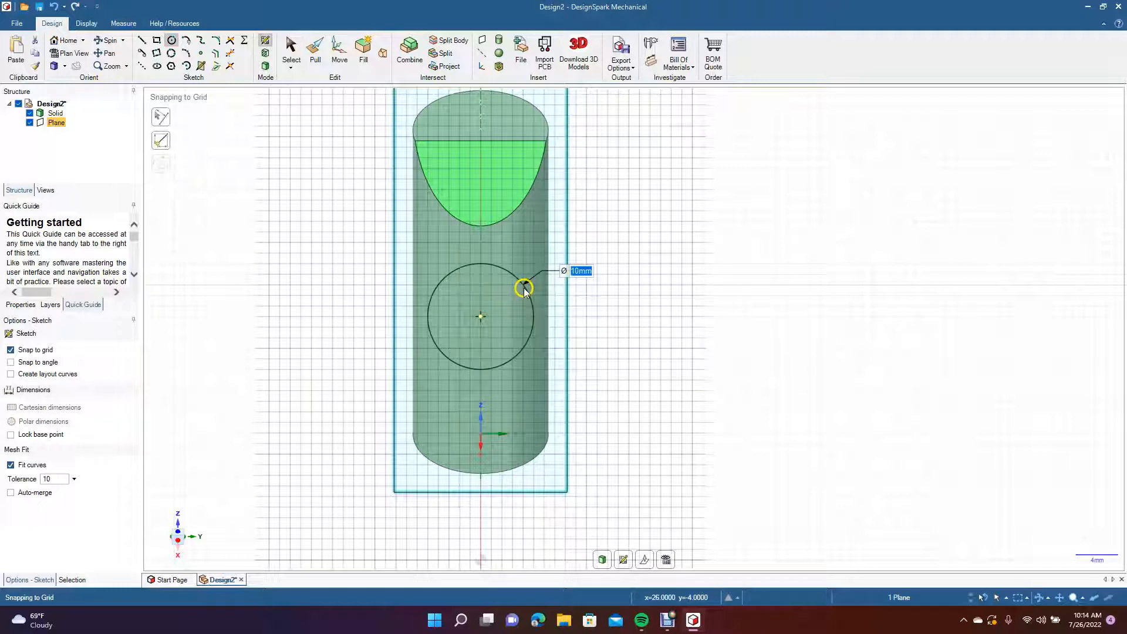
pyautogui.click(524, 292)
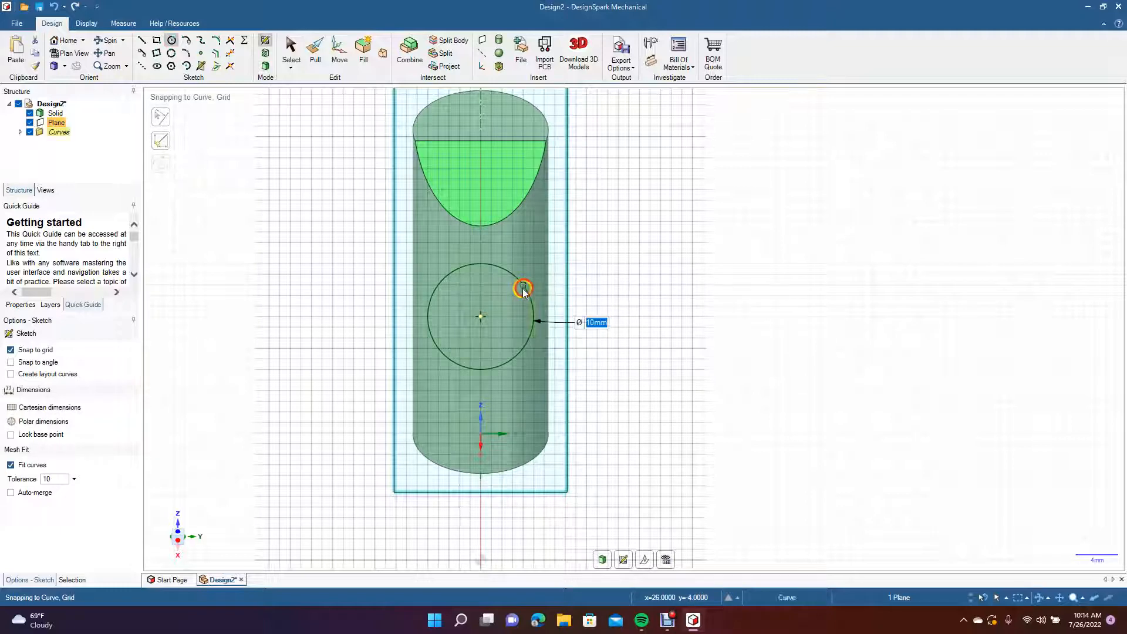
# Fill the sketched circle on the tilted plane to turn it into a circular surface.
pyautogui.click(106, 39)
pyautogui.moveTo(216, 275); pyautogui.dragTo(243, 275)
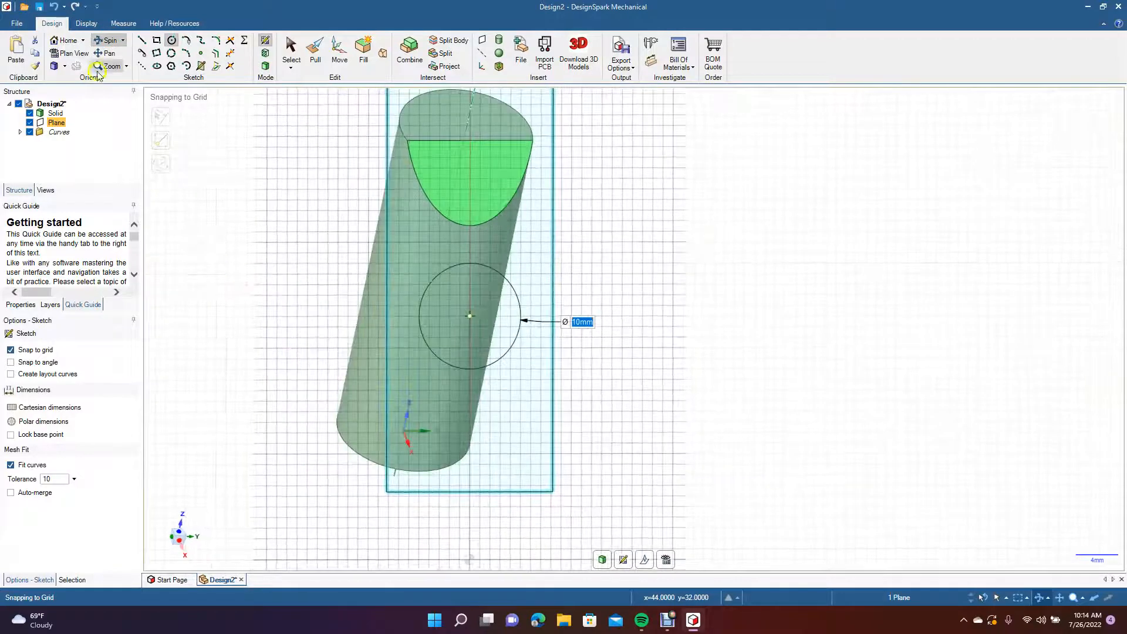
pyautogui.click(109, 54)
pyautogui.moveTo(182, 206); pyautogui.dragTo(372, 290)
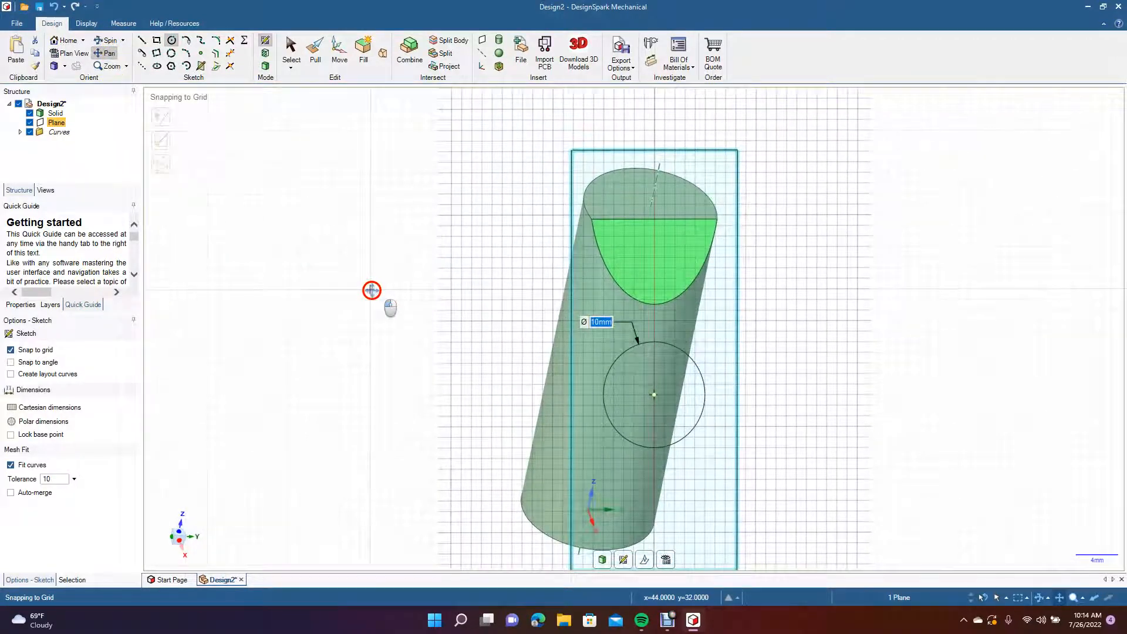
pyautogui.click(101, 41)
pyautogui.moveTo(223, 288); pyautogui.dragTo(304, 298)
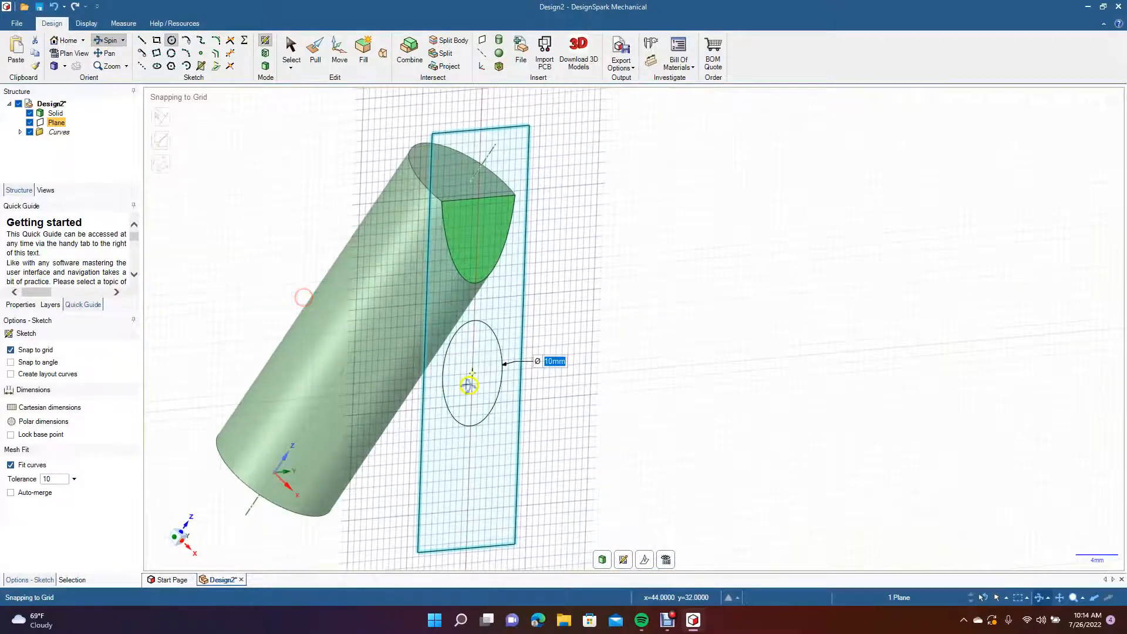
pyautogui.click(109, 53)
pyautogui.moveTo(176, 207); pyautogui.dragTo(358, 231)
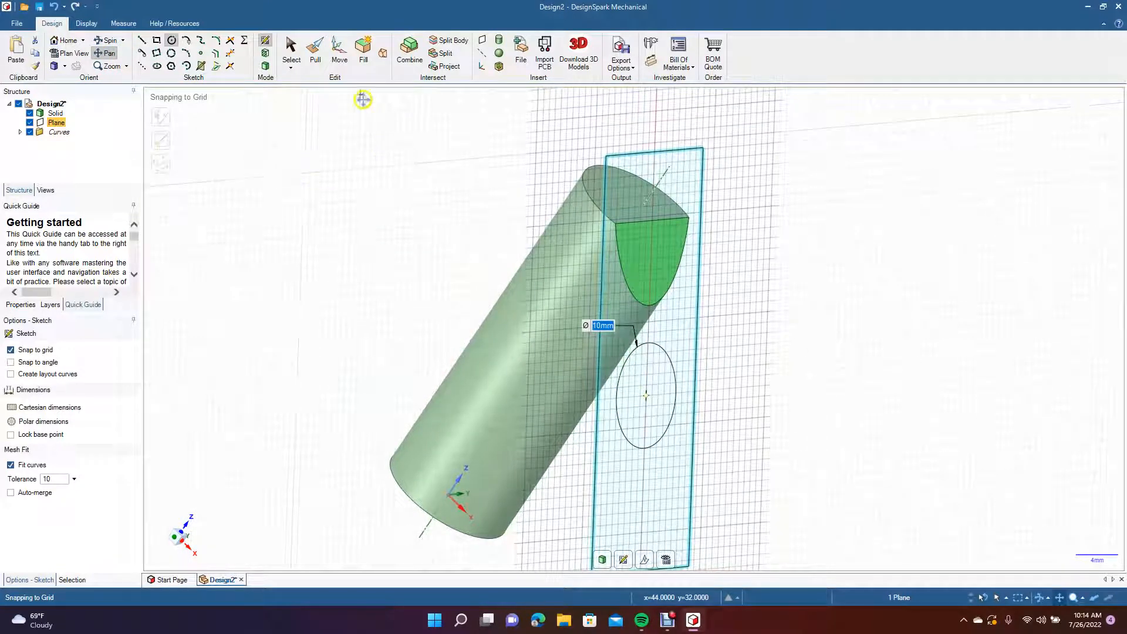
pyautogui.click(292, 51)
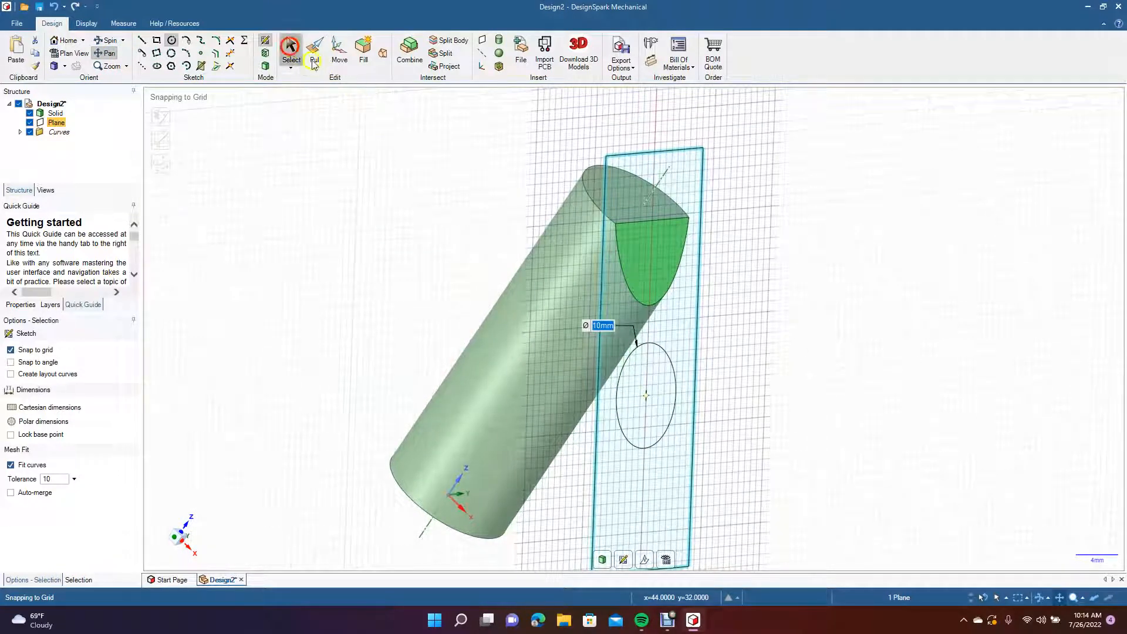
pyautogui.click(636, 360)
pyautogui.click(632, 357)
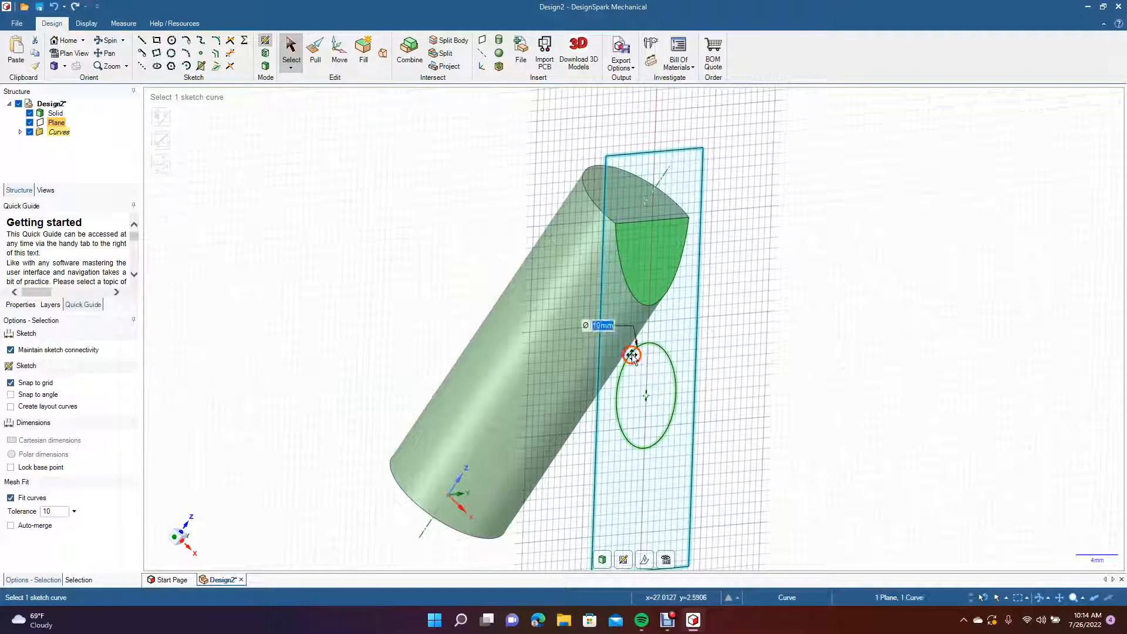
pyautogui.click(364, 55)
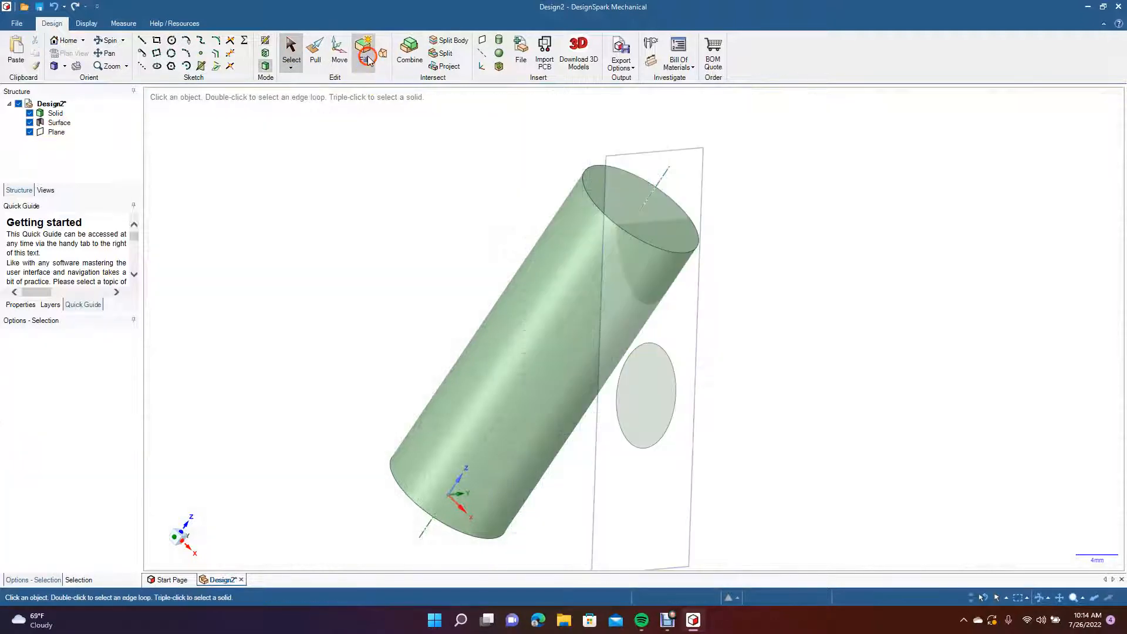
# Duplicate the tilted plane together with its circular surface and move the copy about 33 mm to the cylinder's opposite side.
pyautogui.click(657, 398)
pyautogui.keyDown('ctrl'); pyautogui.click(624, 163); pyautogui.keyUp('ctrl')
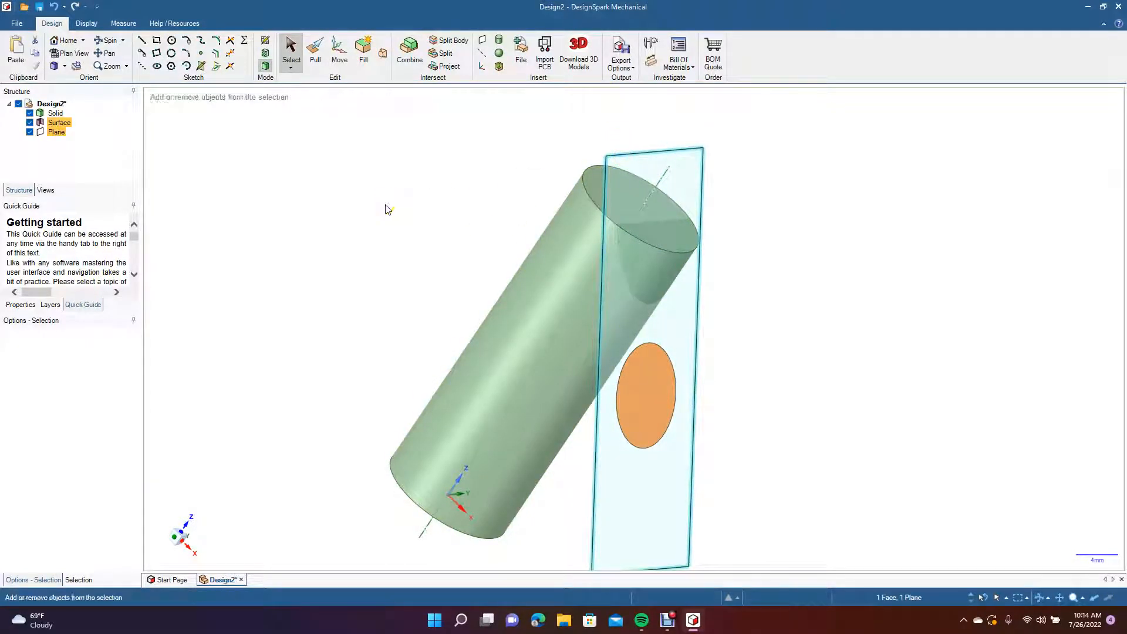
pyautogui.hotkey('ctrl', 'v')
pyautogui.click(339, 48)
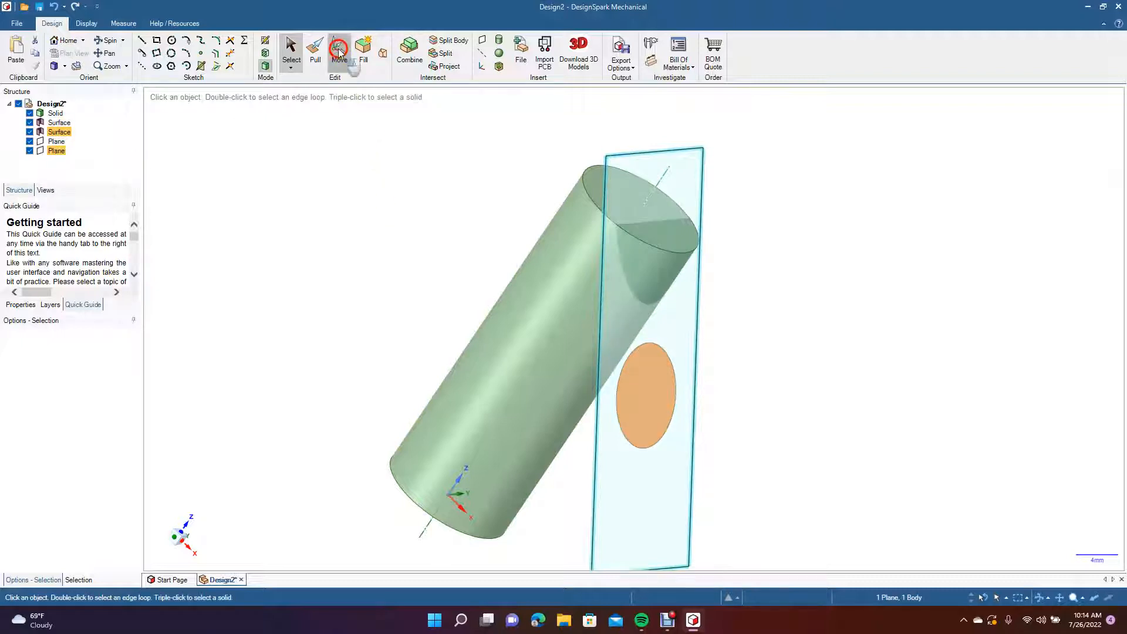
pyautogui.moveTo(688, 366); pyautogui.dragTo(392, 385)
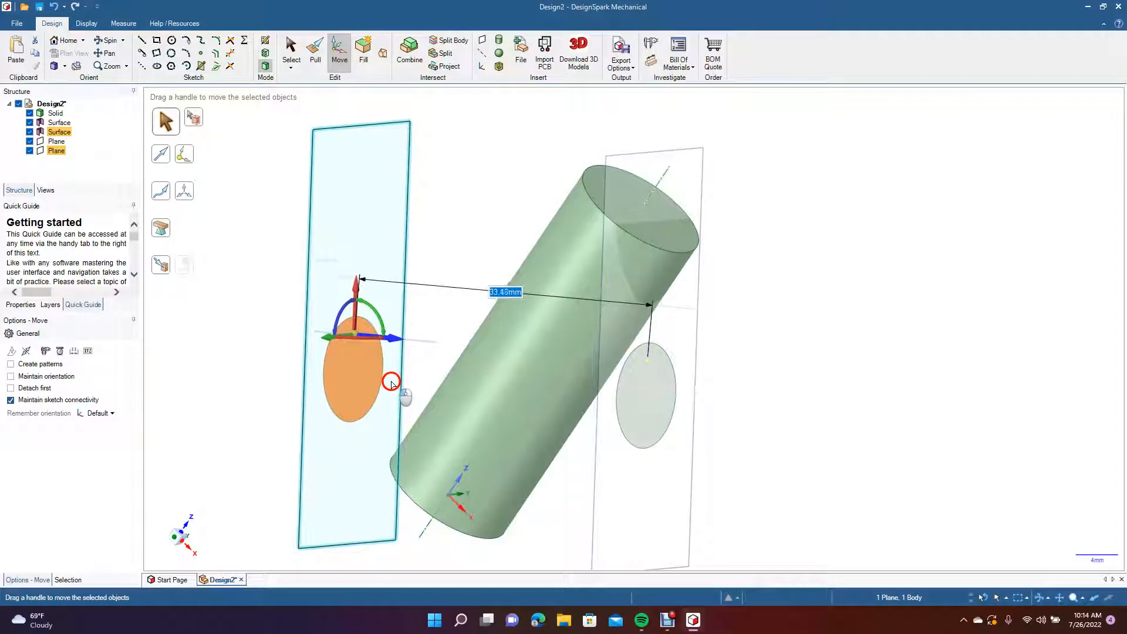
pyautogui.click(221, 424)
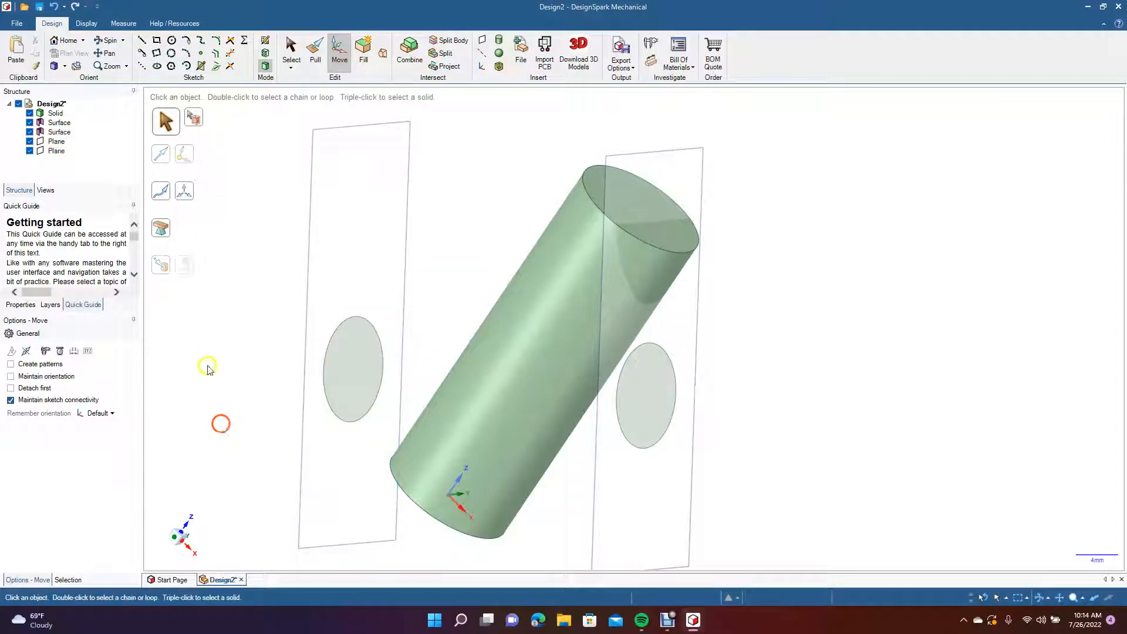
# Blend the two circular surfaces into a straight branch that passes through the cylinder.
pyautogui.click(111, 41)
pyautogui.moveTo(296, 302); pyautogui.dragTo(340, 299)
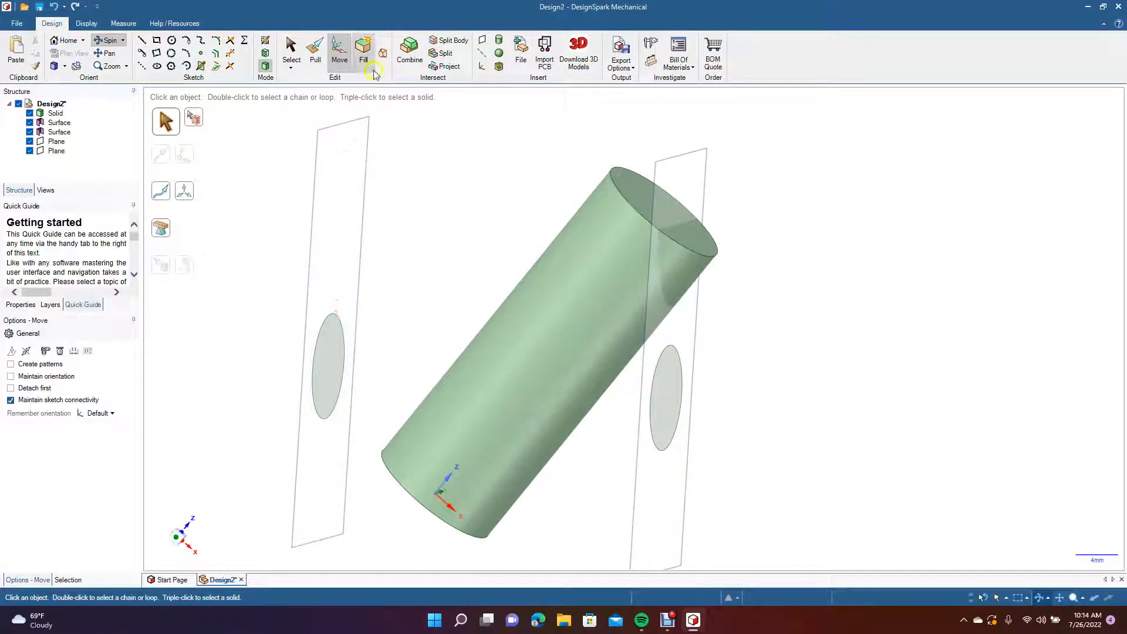
pyautogui.click(383, 53)
pyautogui.click(659, 405)
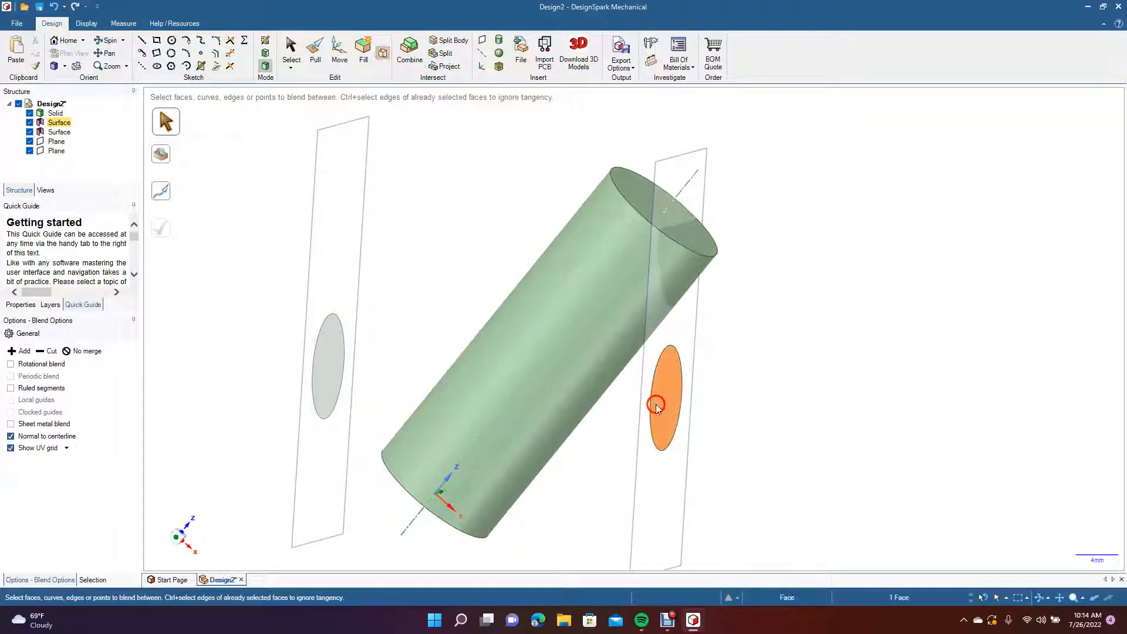
pyautogui.click(335, 390)
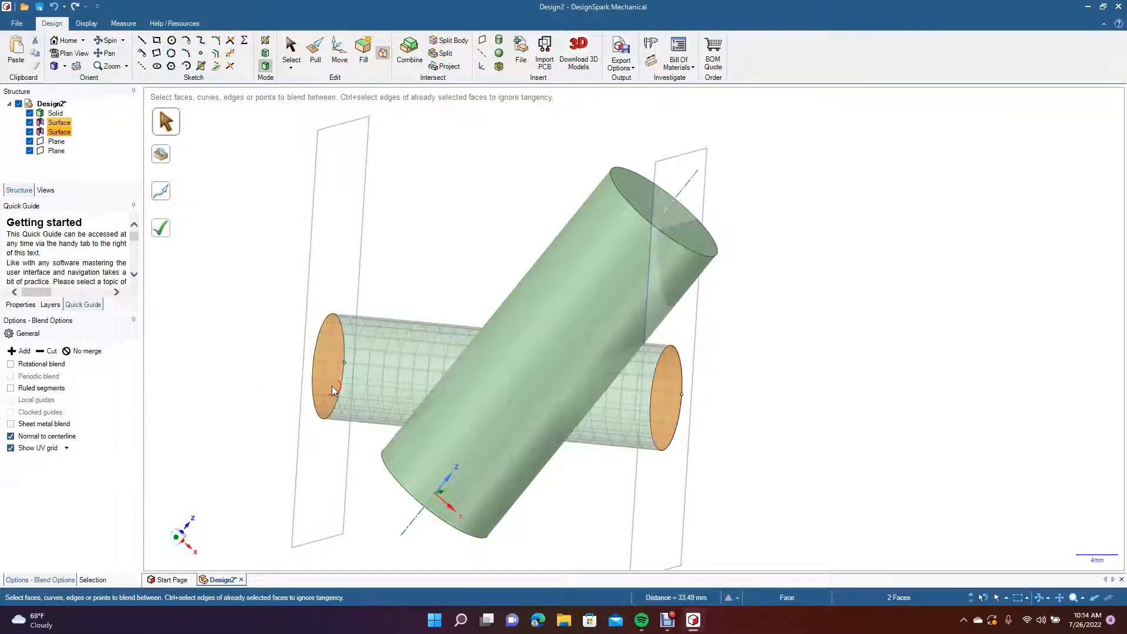
pyautogui.click(163, 230)
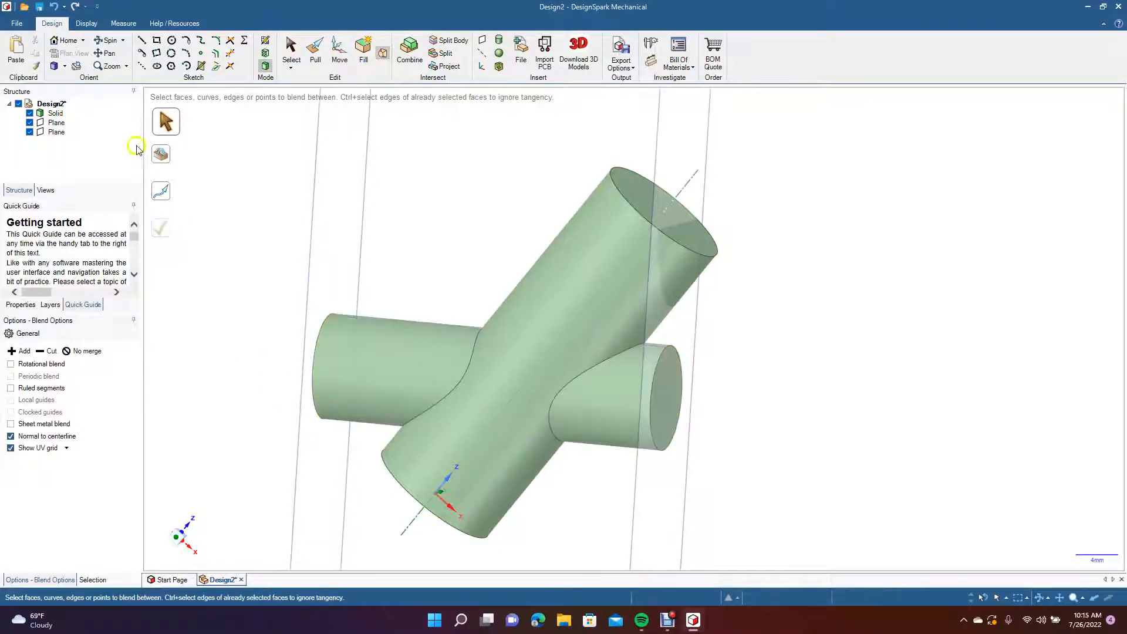
# Sketch a circle about 4.47 mm in diameter on the outer plane, centred on the cylinder's axis line above the branch's end face.
pyautogui.click(112, 40)
pyautogui.moveTo(276, 329); pyautogui.dragTo(371, 171)
pyautogui.moveTo(670, 416); pyautogui.dragTo(458, 567)
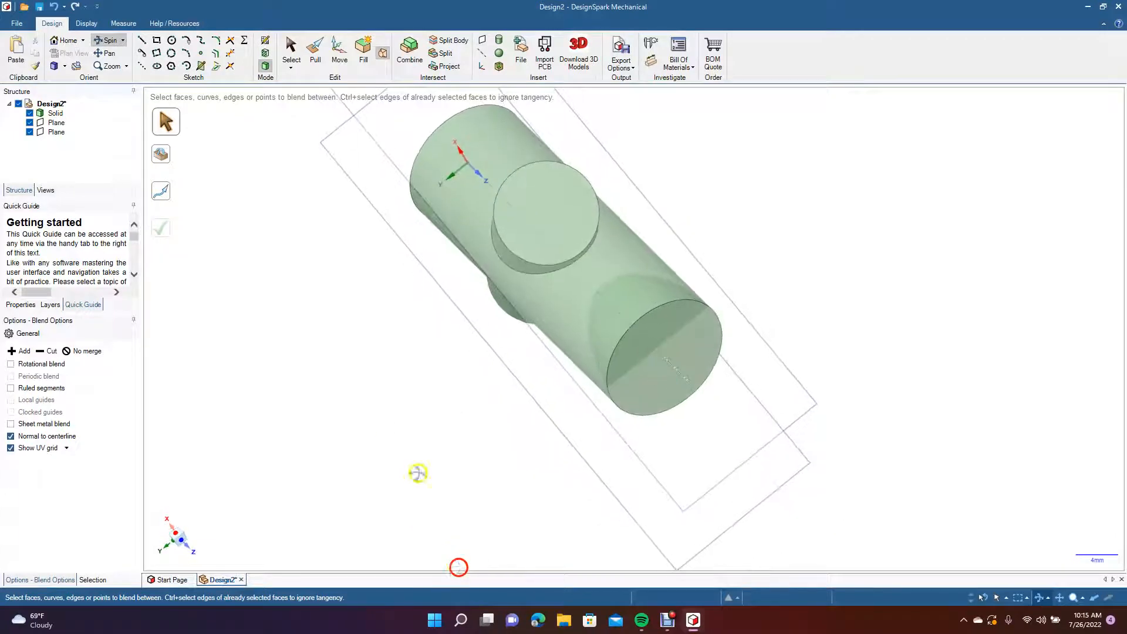
pyautogui.click(291, 50)
pyautogui.click(351, 112)
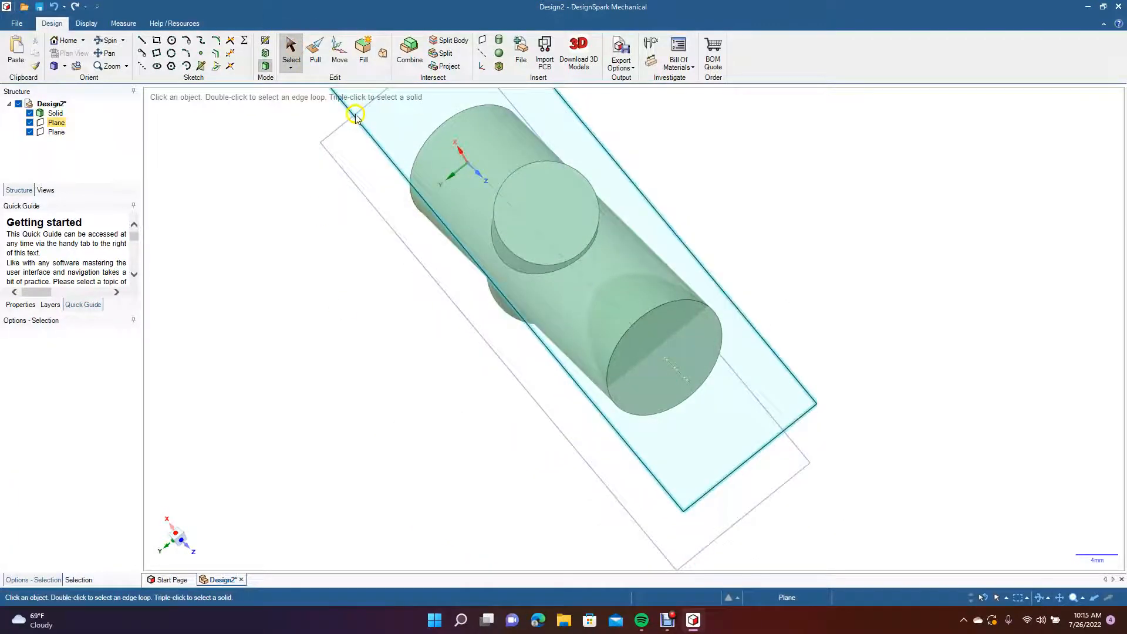
pyautogui.click(74, 54)
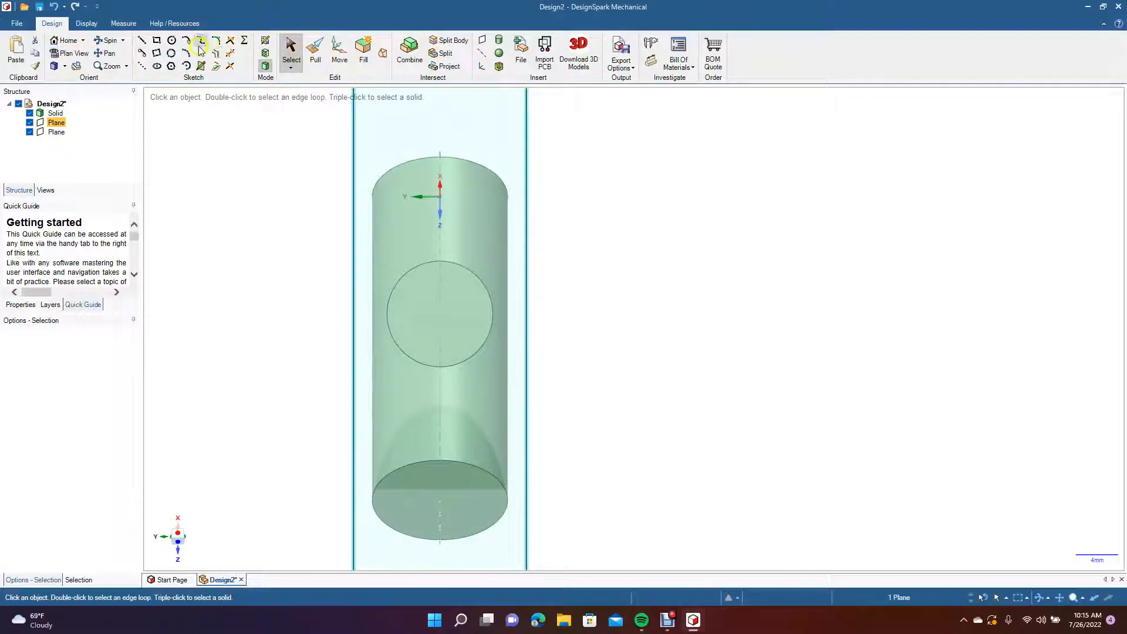
pyautogui.click(172, 41)
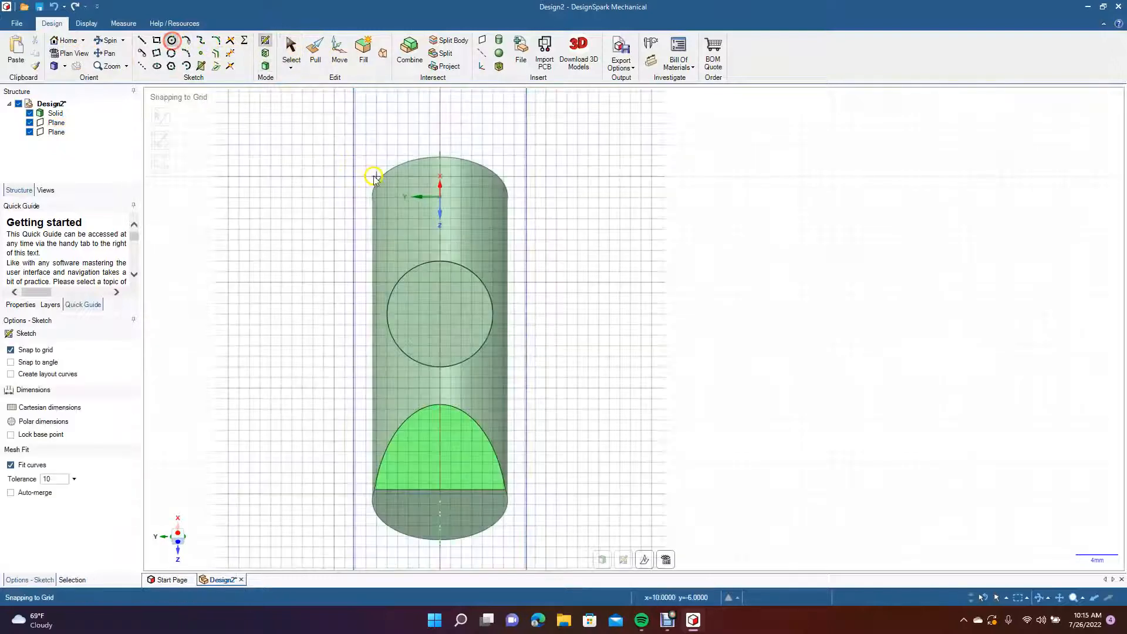
pyautogui.click(58, 133)
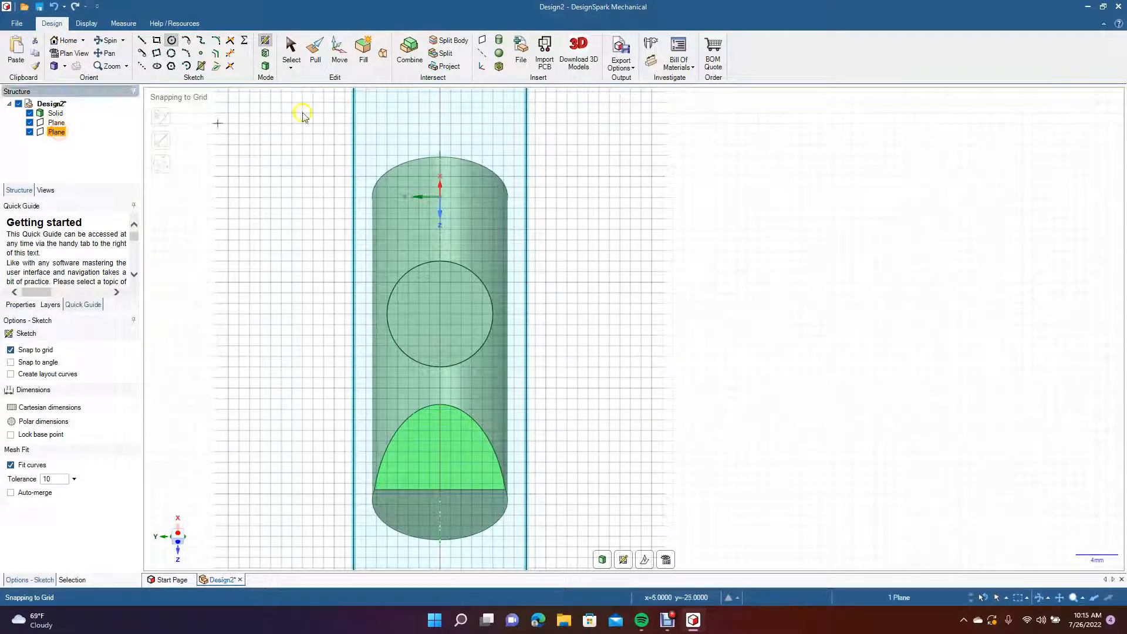
pyautogui.click(439, 210)
pyautogui.click(463, 206)
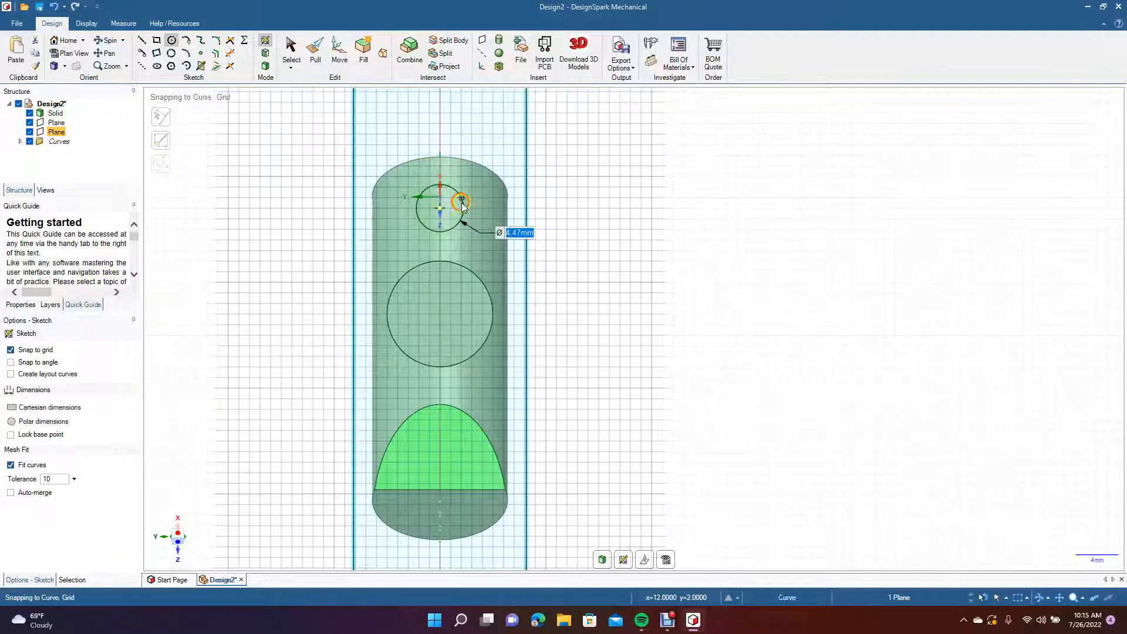
# Turn the small circle into a surface and project its outline onto the cylinder's side.
pyautogui.click(99, 42)
pyautogui.moveTo(232, 318); pyautogui.dragTo(602, 411)
pyautogui.click(105, 53)
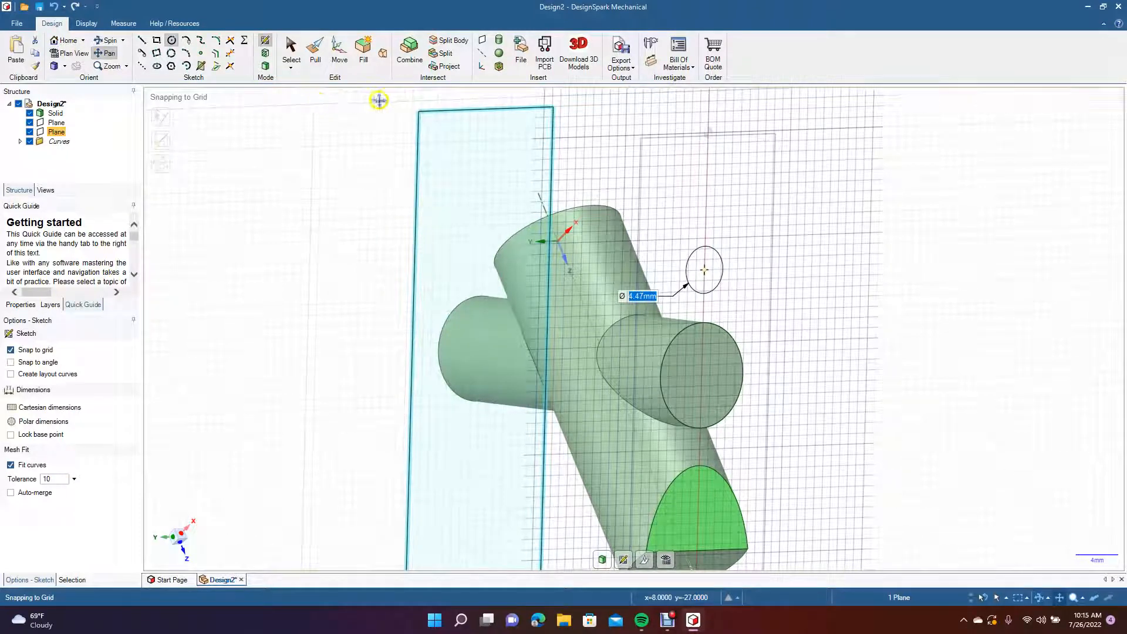
pyautogui.click(446, 66)
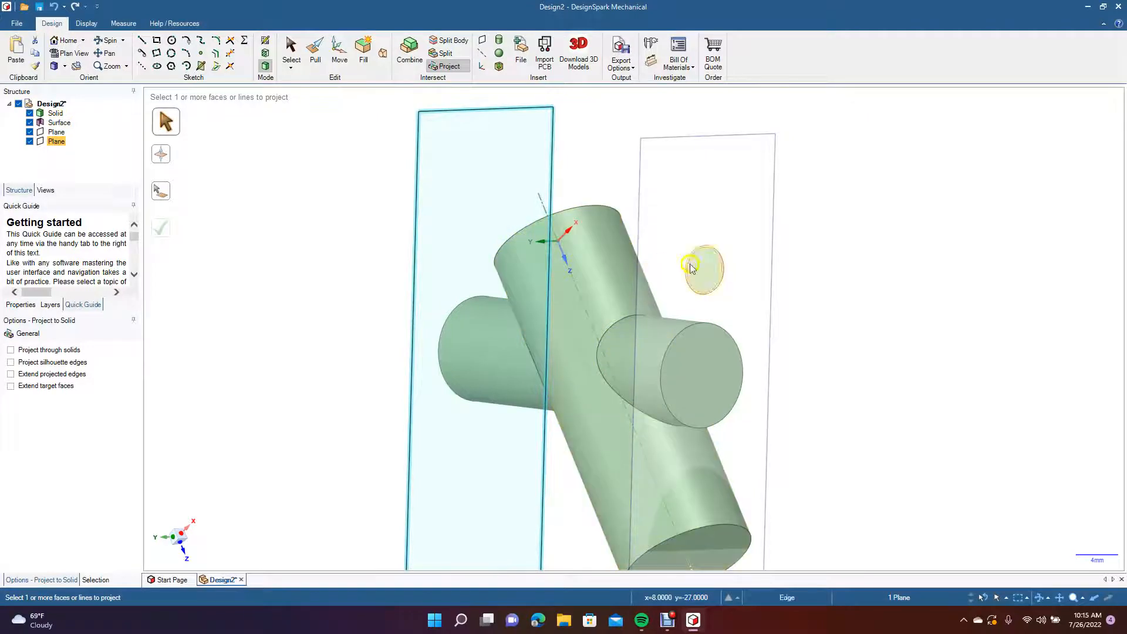
pyautogui.click(711, 273)
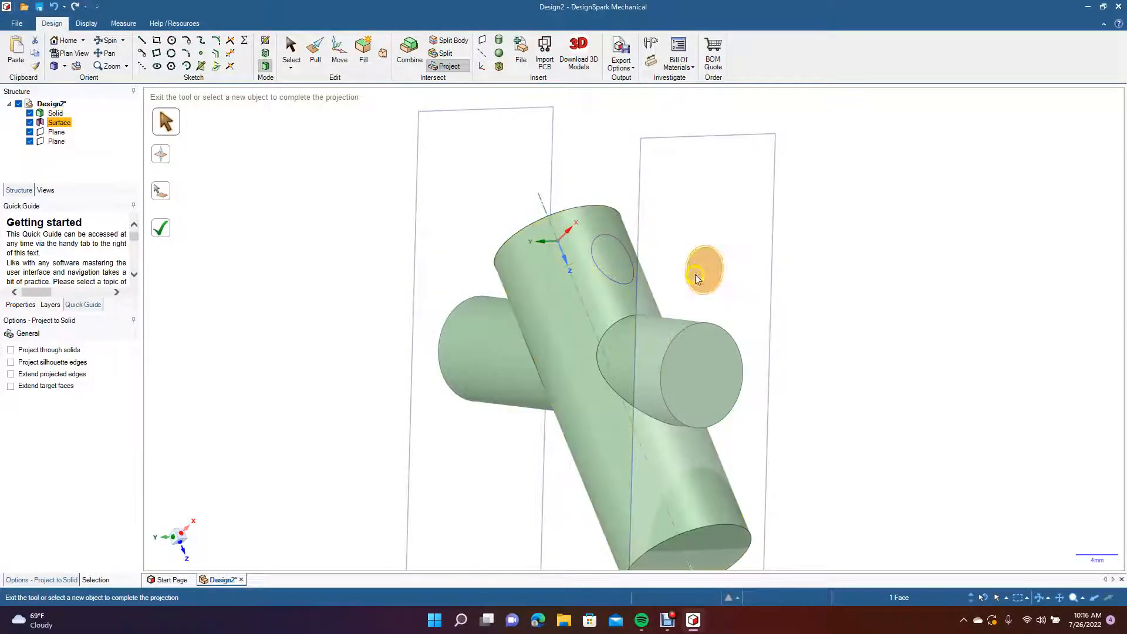
pyautogui.click(107, 43)
pyautogui.moveTo(217, 235); pyautogui.dragTo(260, 275)
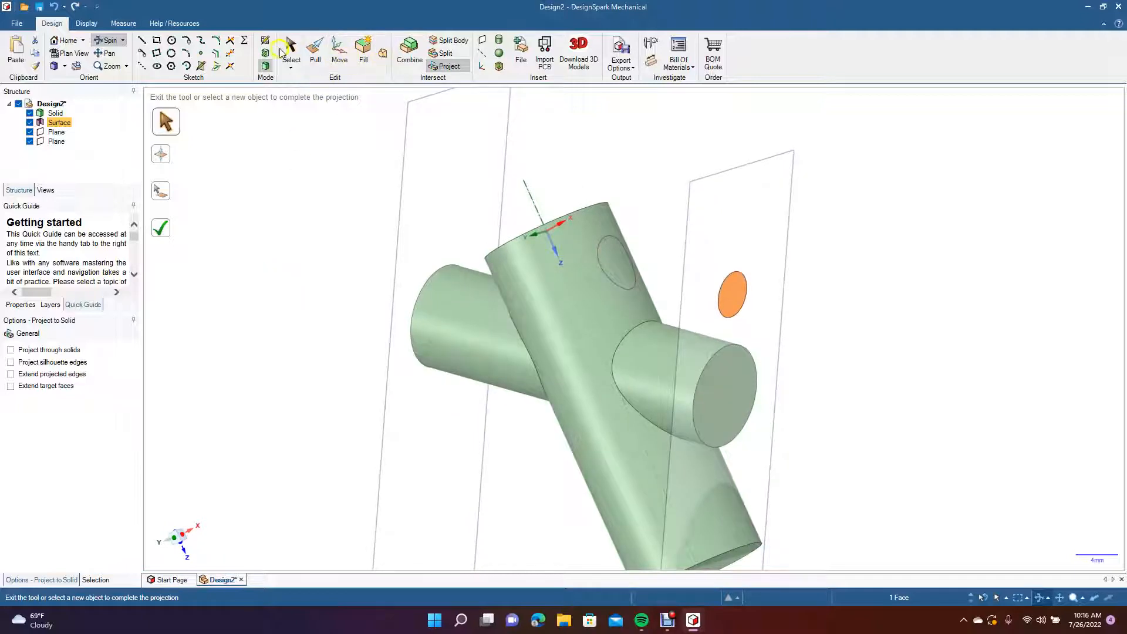
# Blend the projected circular face on the cylinder with the small circular surface to form a second, thinner branch.
pyautogui.click(288, 49)
pyautogui.click(608, 252)
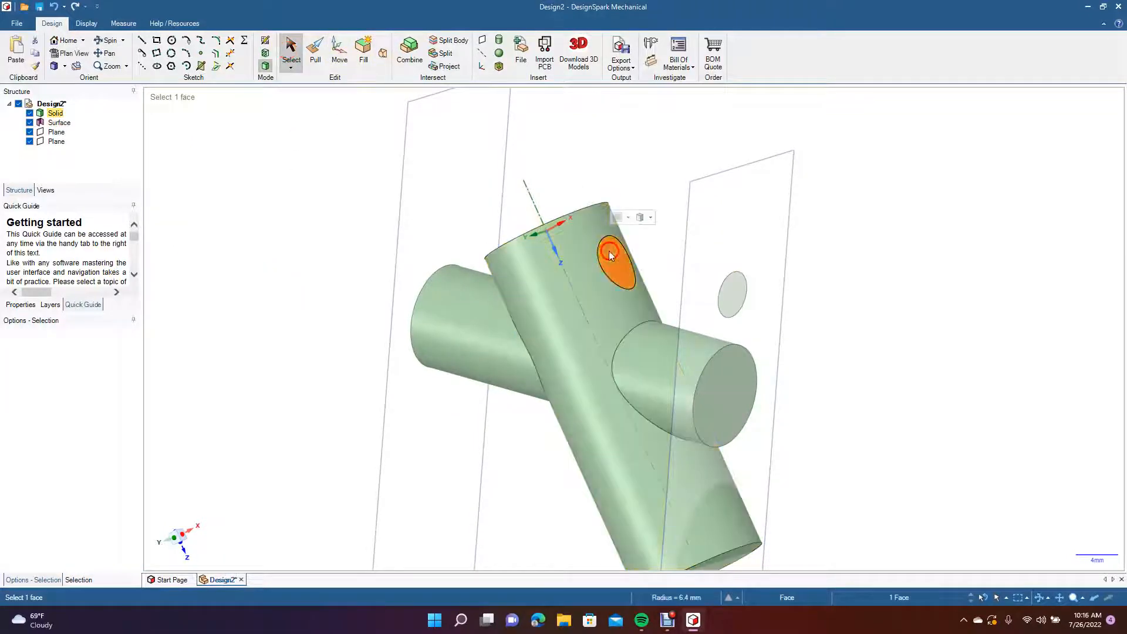
pyautogui.keyDown('ctrl'); pyautogui.click(721, 300); pyautogui.keyUp('ctrl')
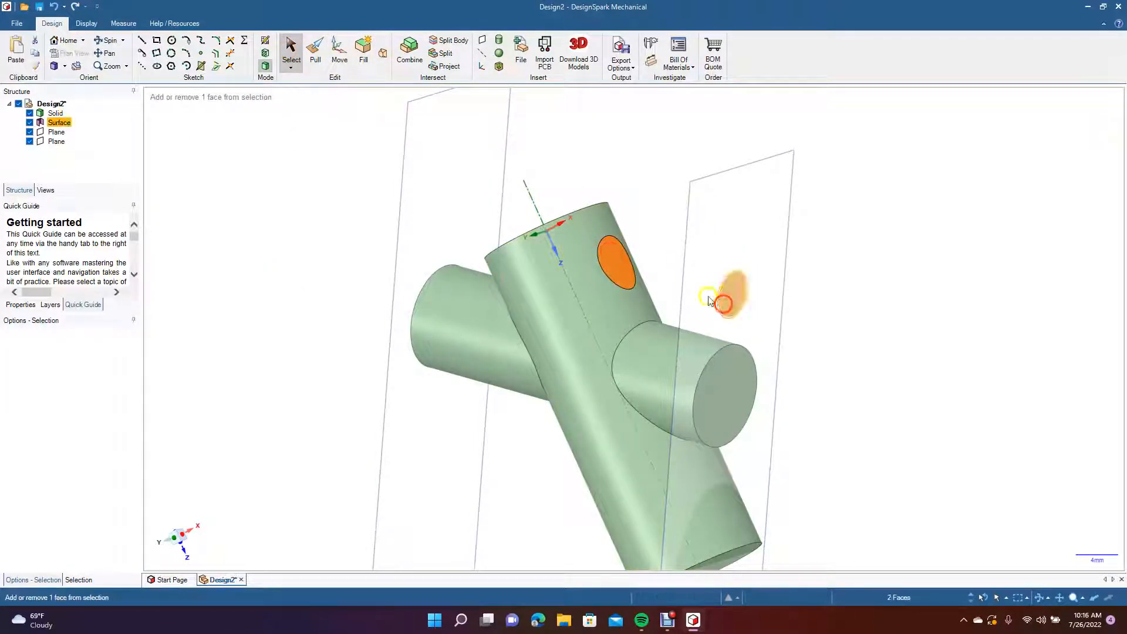
pyautogui.click(382, 56)
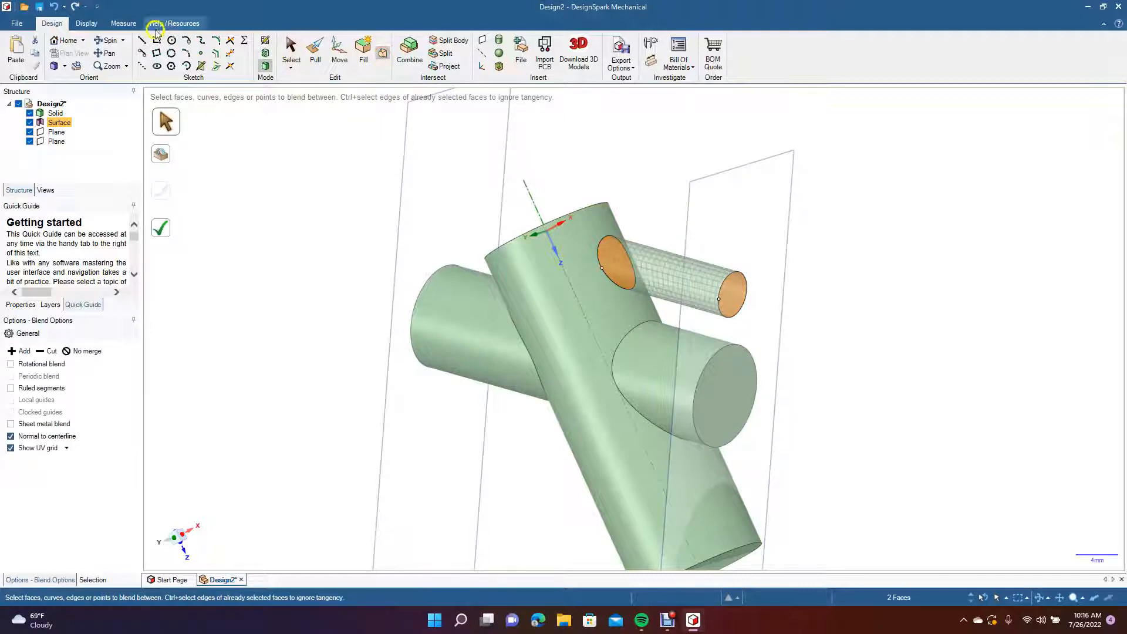
pyautogui.click(163, 231)
pyautogui.click(110, 40)
pyautogui.moveTo(280, 296); pyautogui.dragTo(344, 311)
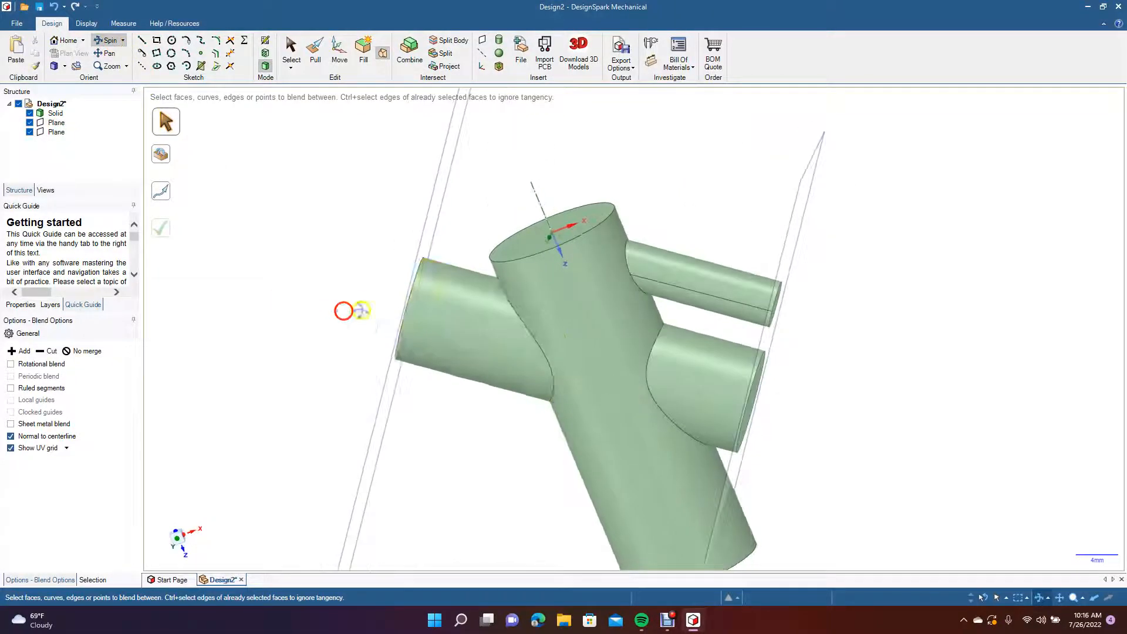
pyautogui.moveTo(287, 189); pyautogui.dragTo(222, 193)
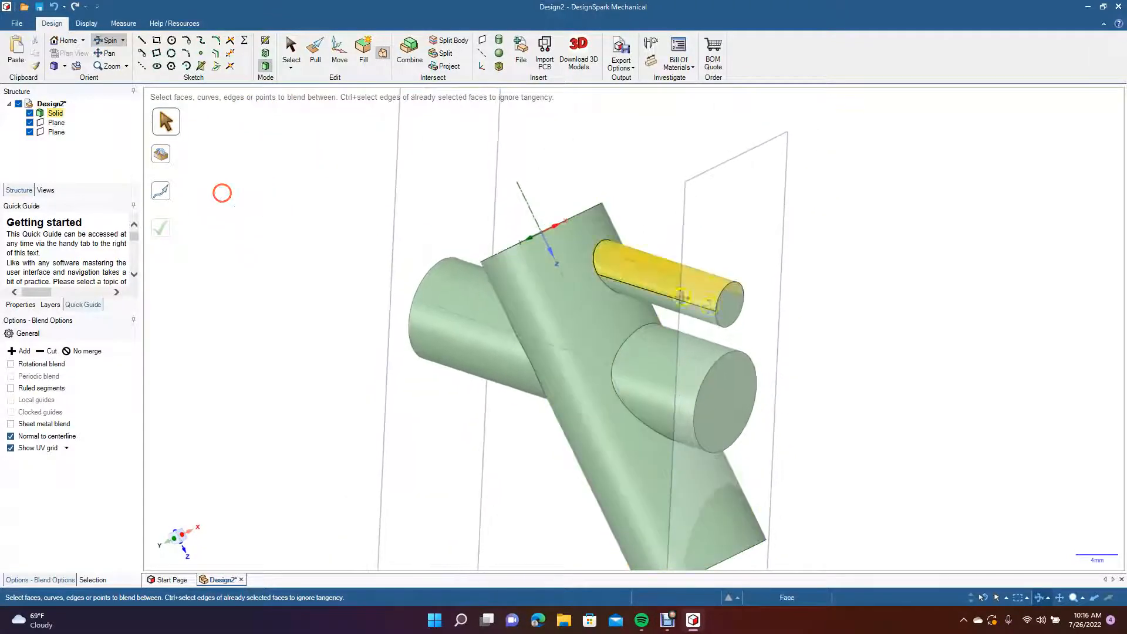
pyautogui.click(730, 298)
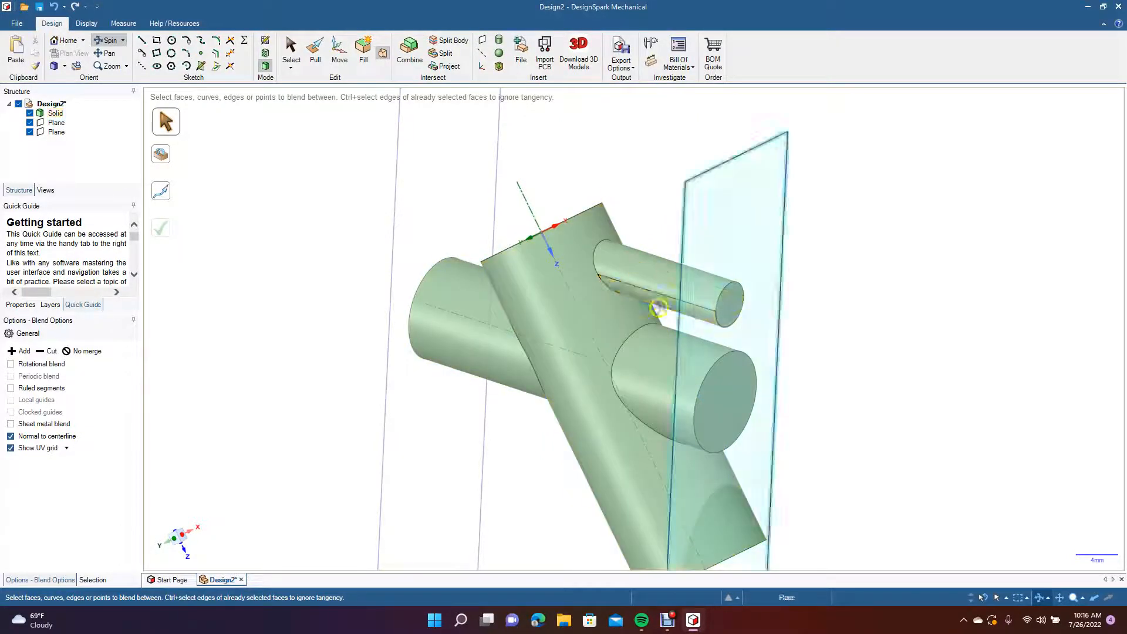
# Sketch a 6 mm by 6 mm centre-defined square on the opposite plane, on the cylinder's axis line below the branch's end face.
pyautogui.moveTo(442, 401)
pyautogui.mouseDown(button='middle')
pyautogui.moveTo(415, 402)
pyautogui.moveTo(478, 378)
pyautogui.moveTo(417, 343)
pyautogui.moveTo(488, 398)
pyautogui.moveTo(530, 410)
pyautogui.moveTo(470, 396)
pyautogui.moveTo(470, 382)
pyautogui.moveTo(496, 403)
pyautogui.mouseUp(button='middle')
pyautogui.moveTo(388, 335); pyautogui.dragTo(646, 437, button='middle')
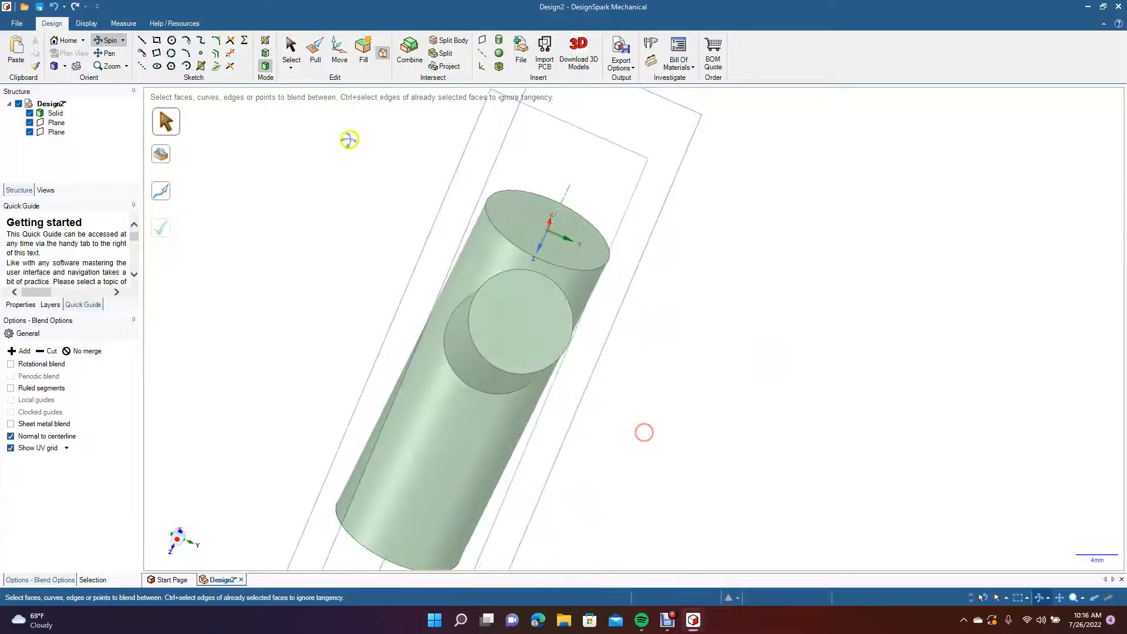
pyautogui.click(288, 59)
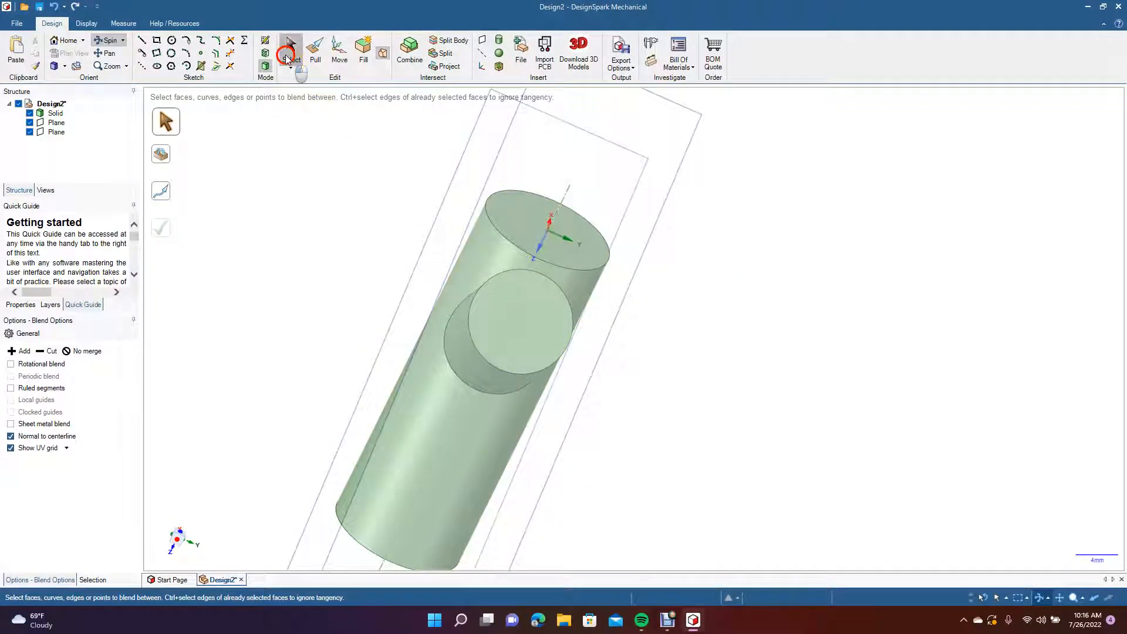
pyautogui.click(395, 399)
pyautogui.click(81, 54)
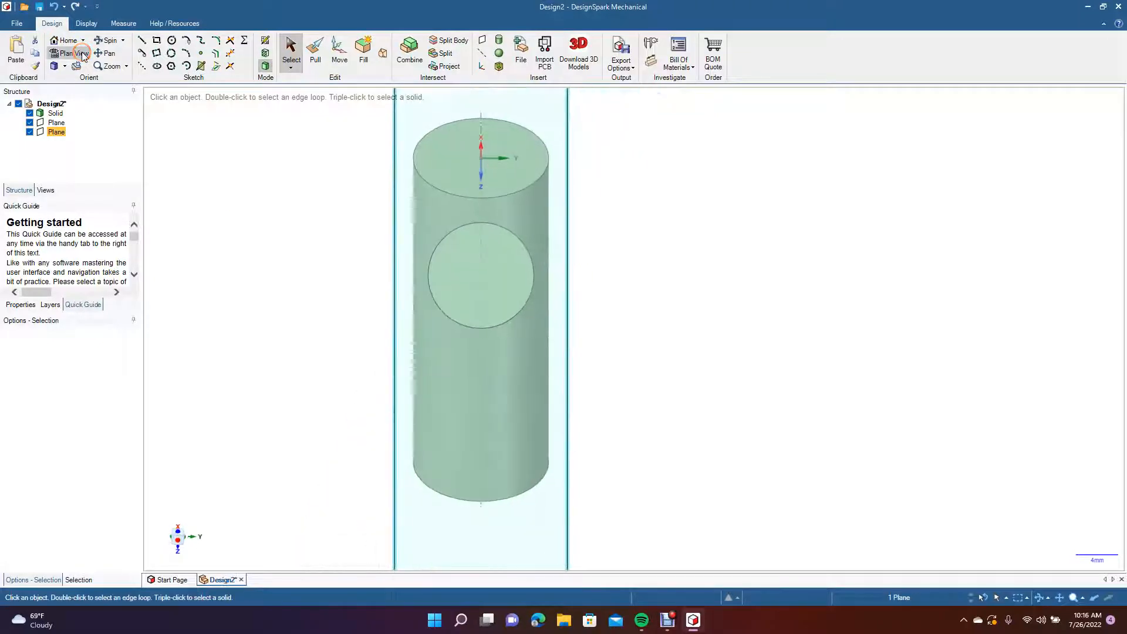
pyautogui.click(156, 41)
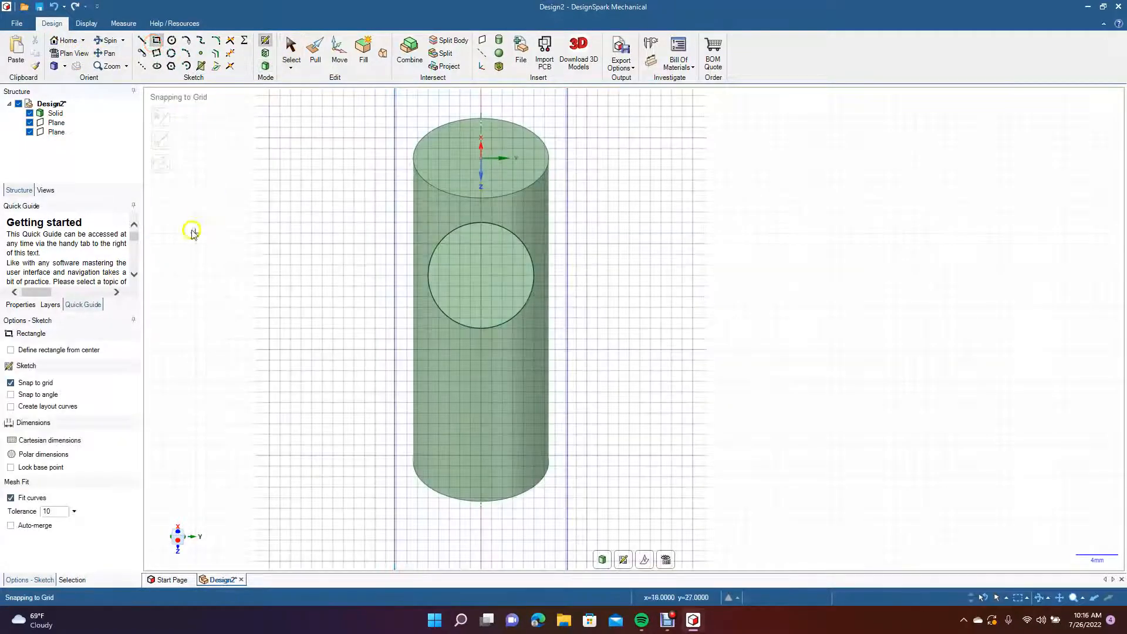
pyautogui.click(56, 132)
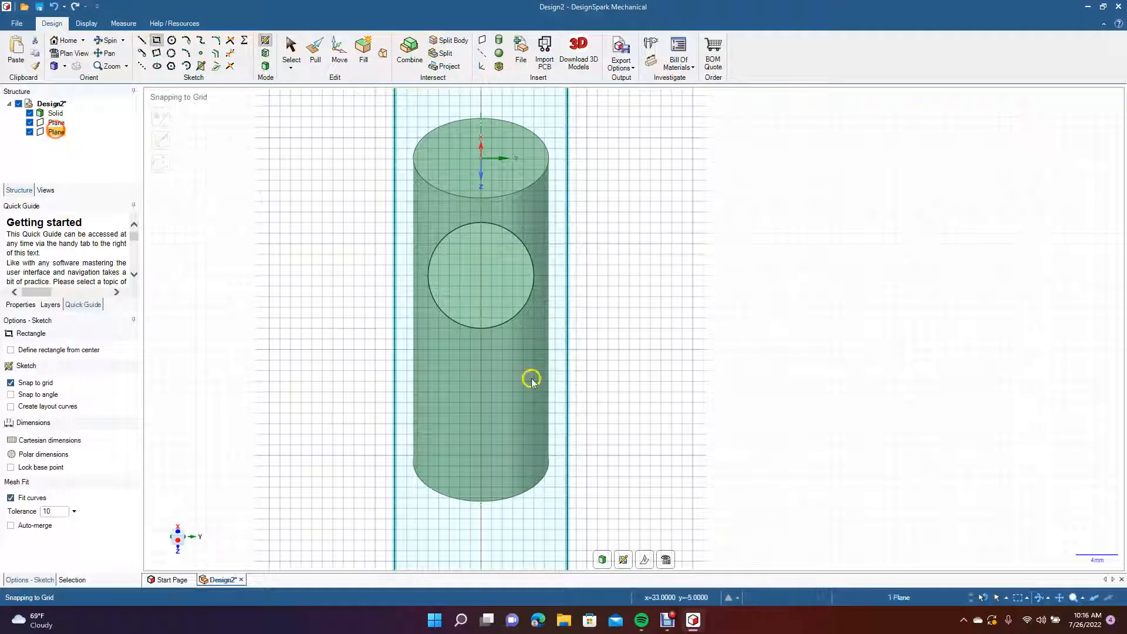
pyautogui.click(43, 354)
pyautogui.click(481, 403)
pyautogui.click(513, 371)
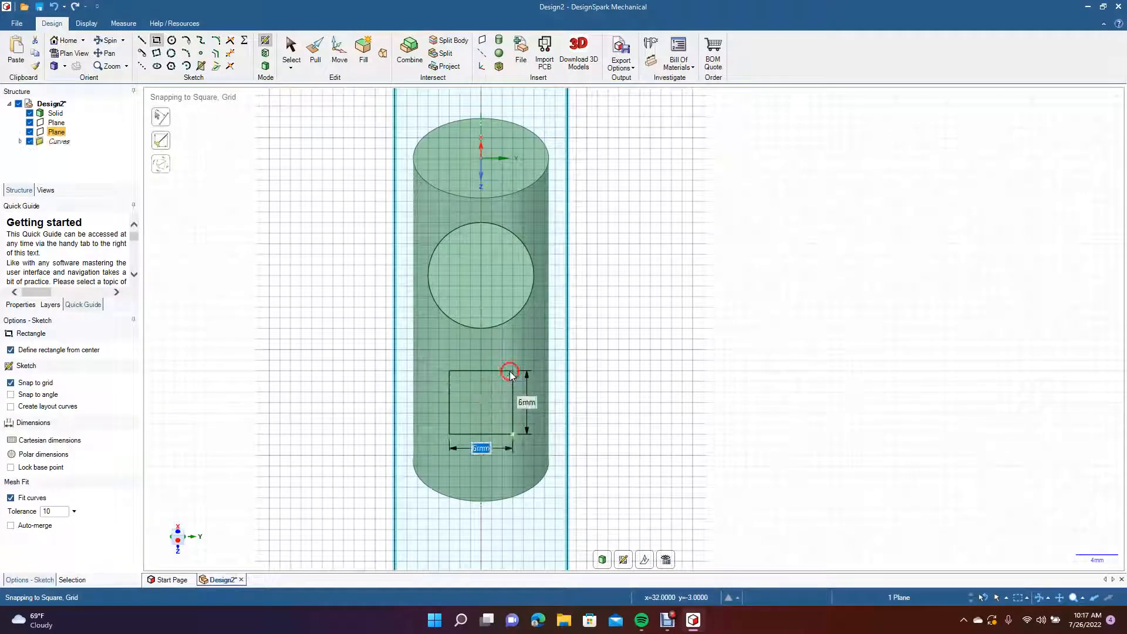
# Fill the sketched square to turn it into a surface.
pyautogui.click(290, 51)
pyautogui.click(106, 40)
pyautogui.moveTo(214, 313); pyautogui.dragTo(283, 317)
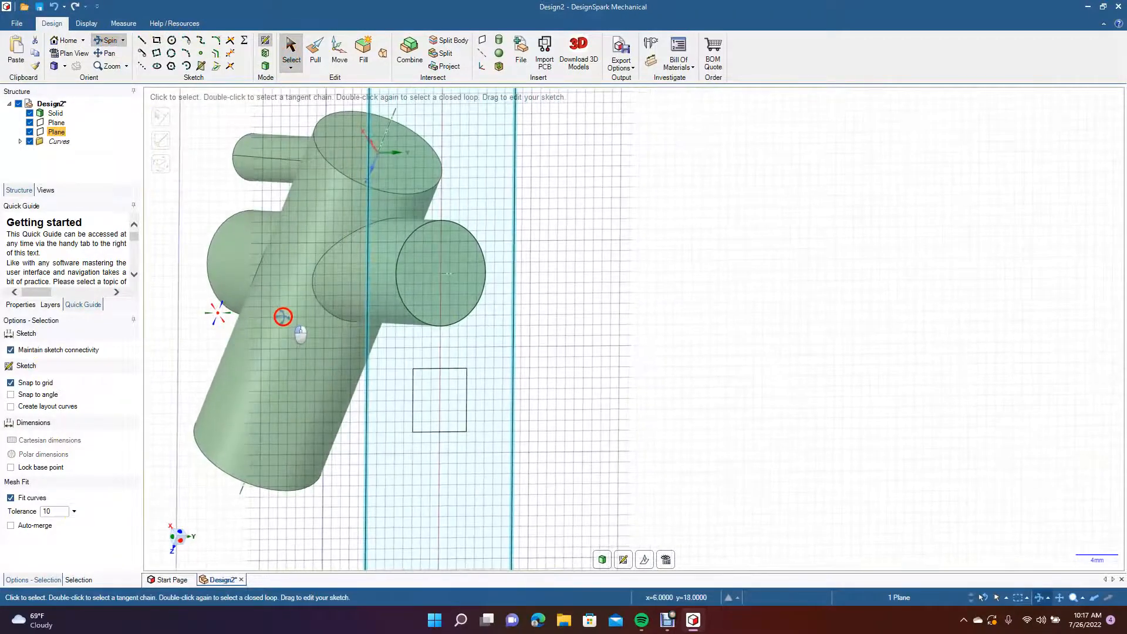
pyautogui.click(340, 53)
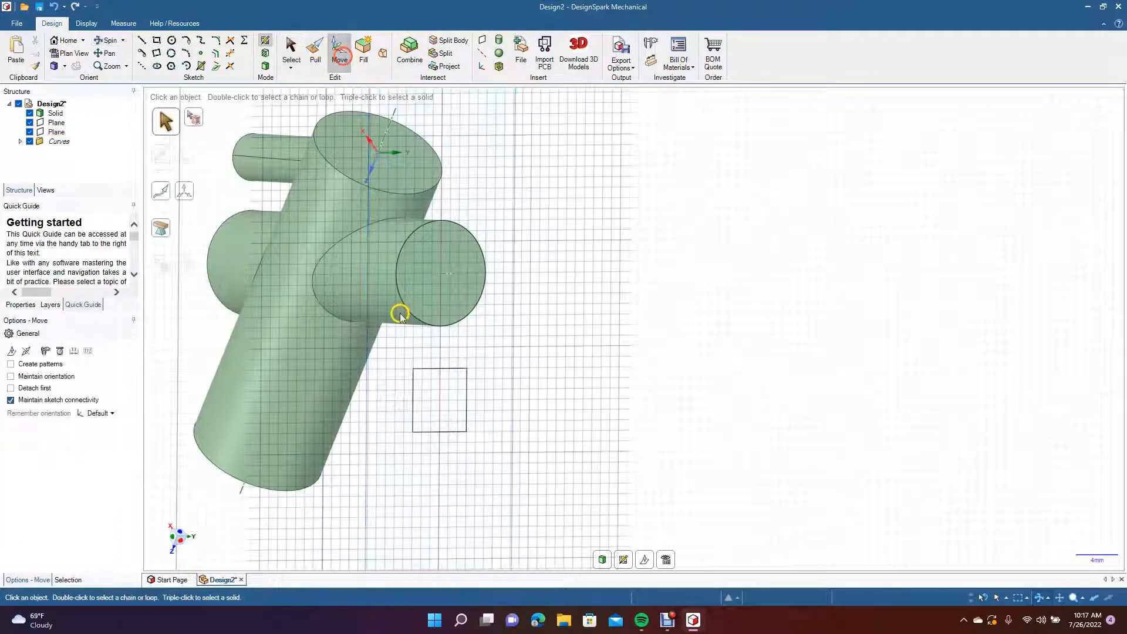
pyautogui.moveTo(638, 473); pyautogui.dragTo(415, 364)
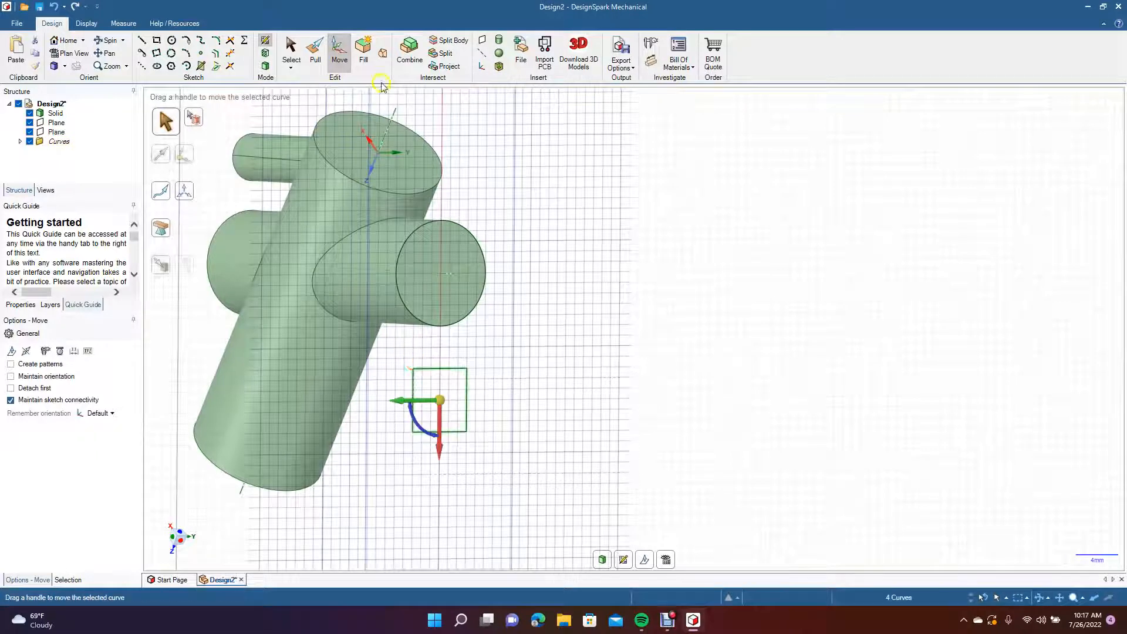
pyautogui.click(364, 49)
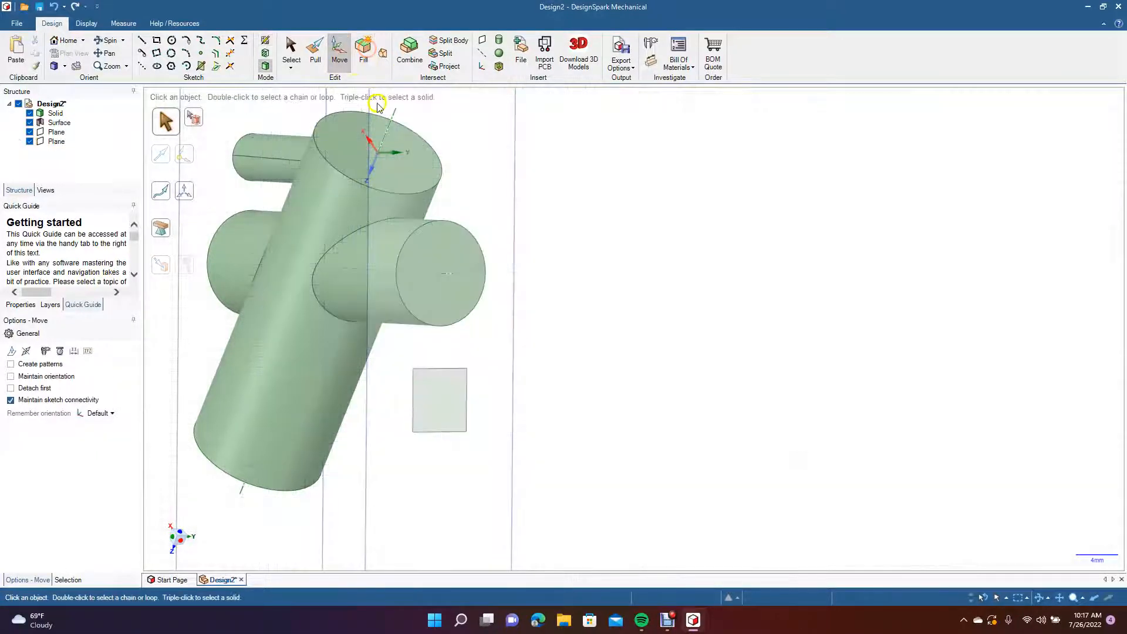
# Project the square surface's outline onto the cylinder's side.
pyautogui.click(441, 66)
pyautogui.click(429, 413)
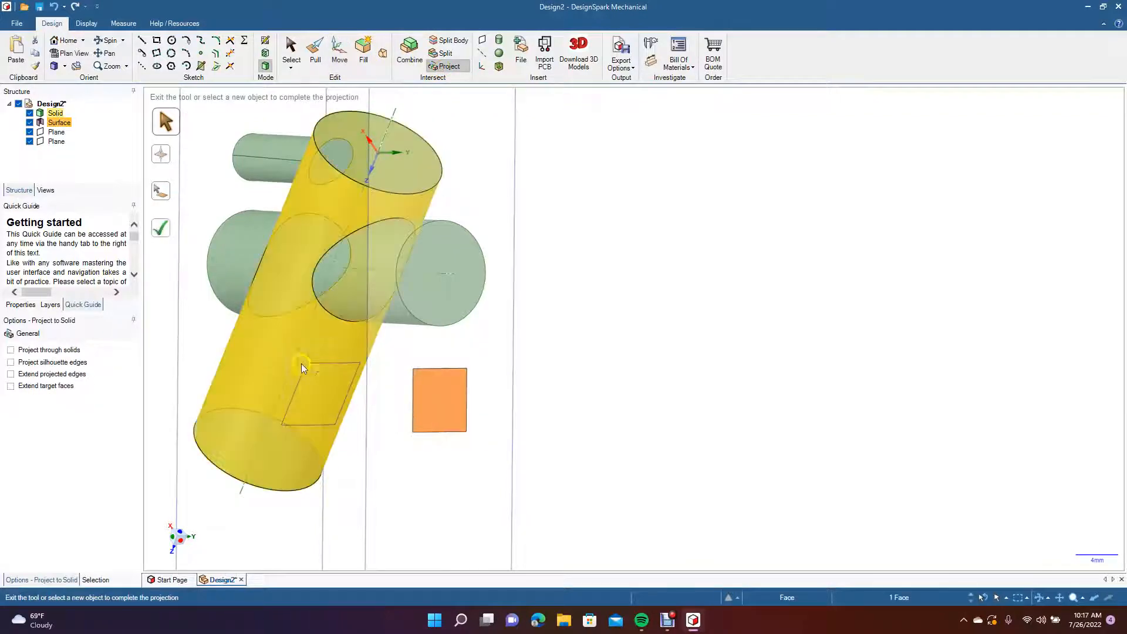
pyautogui.click(160, 232)
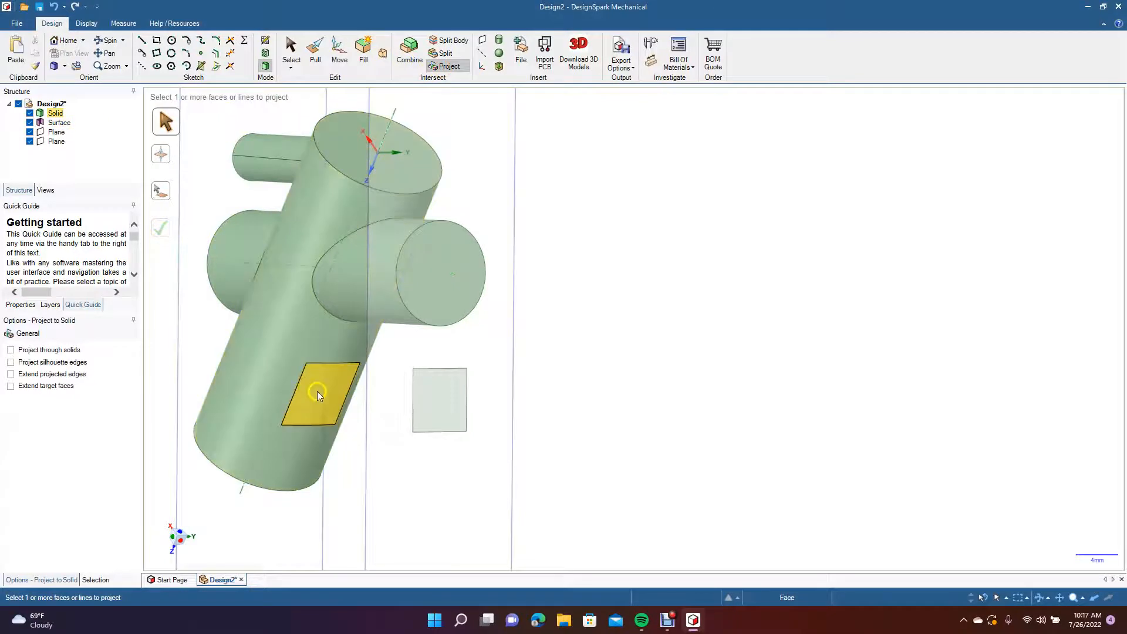
# Blend the projected square face on the cylinder with the square surface to form a square branch.
pyautogui.click(410, 47)
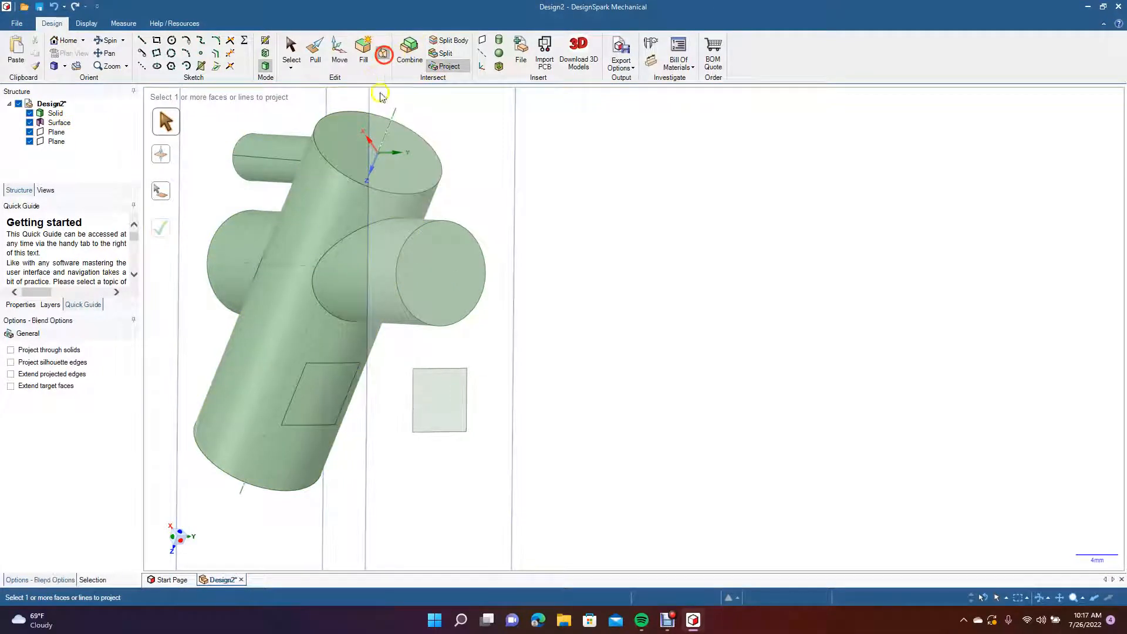
pyautogui.click(318, 397)
pyautogui.click(426, 400)
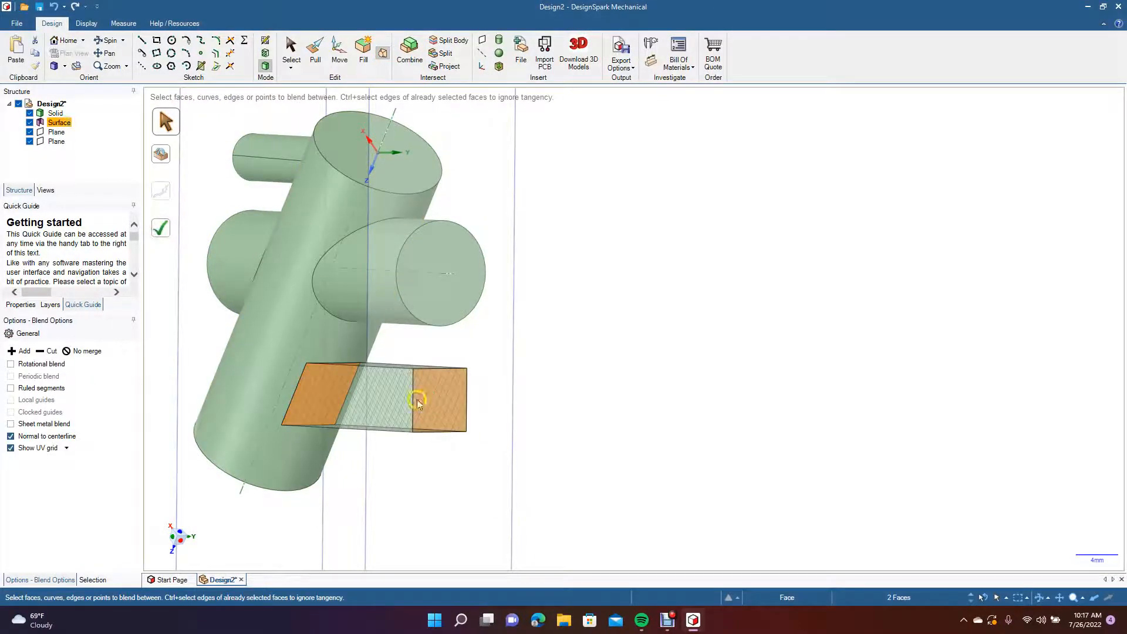
pyautogui.click(159, 232)
# View the square branch from another angle, and undo the blend, the projection and the square's sketch.
pyautogui.click(106, 40)
pyautogui.moveTo(230, 370); pyautogui.dragTo(295, 355)
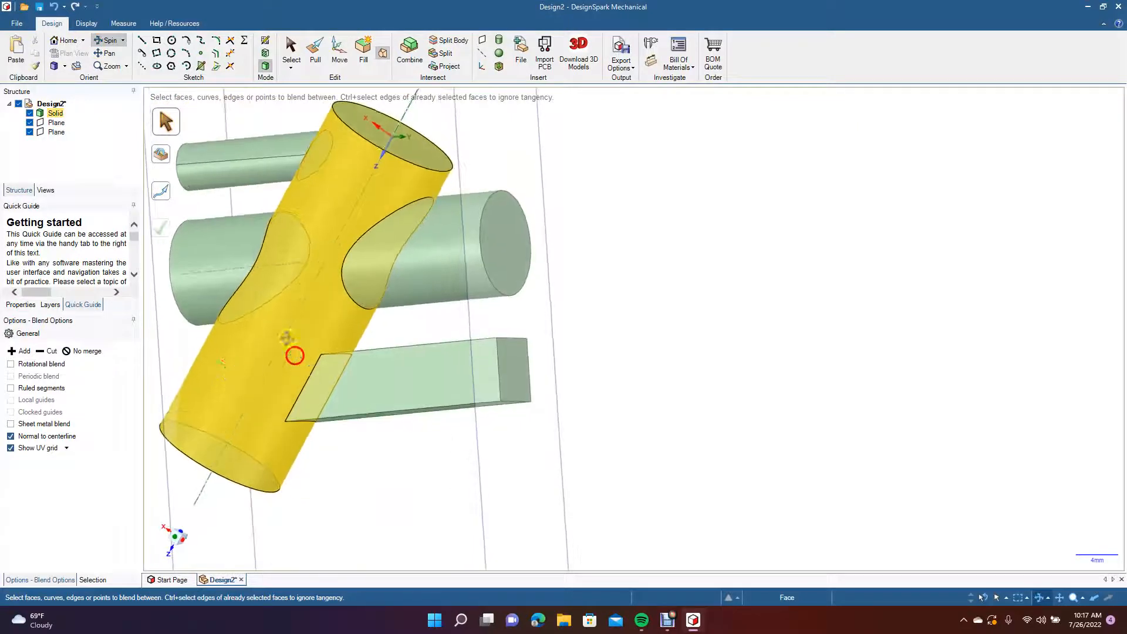
pyautogui.click(110, 54)
pyautogui.moveTo(247, 284); pyautogui.dragTo(398, 312)
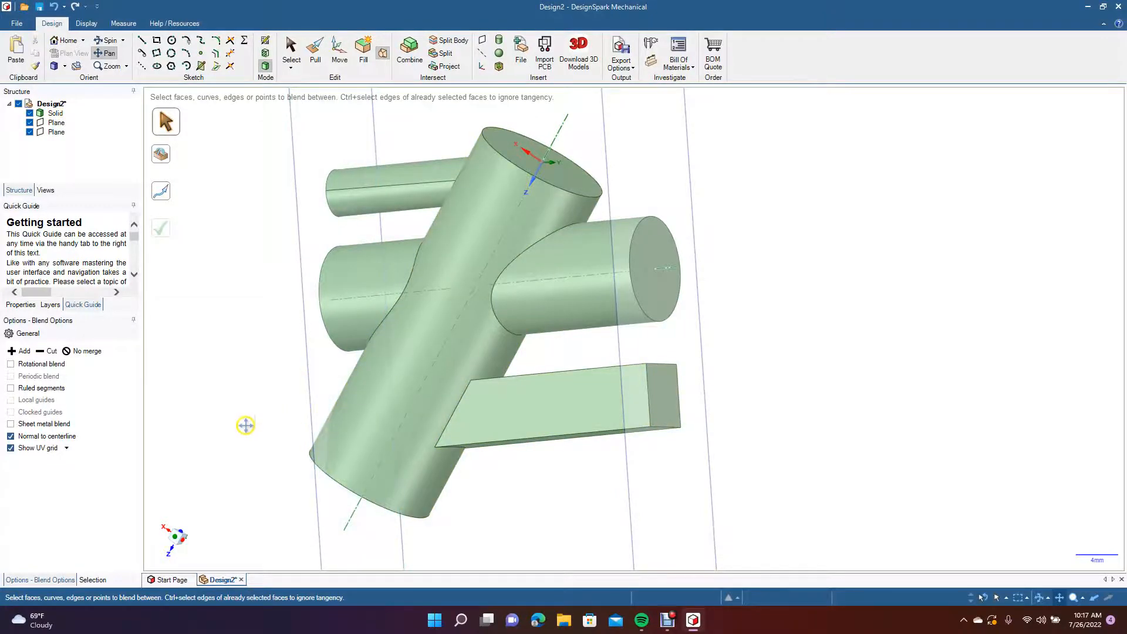
pyautogui.moveTo(199, 253); pyautogui.dragTo(276, 317)
pyautogui.click(106, 40)
pyautogui.press('z')
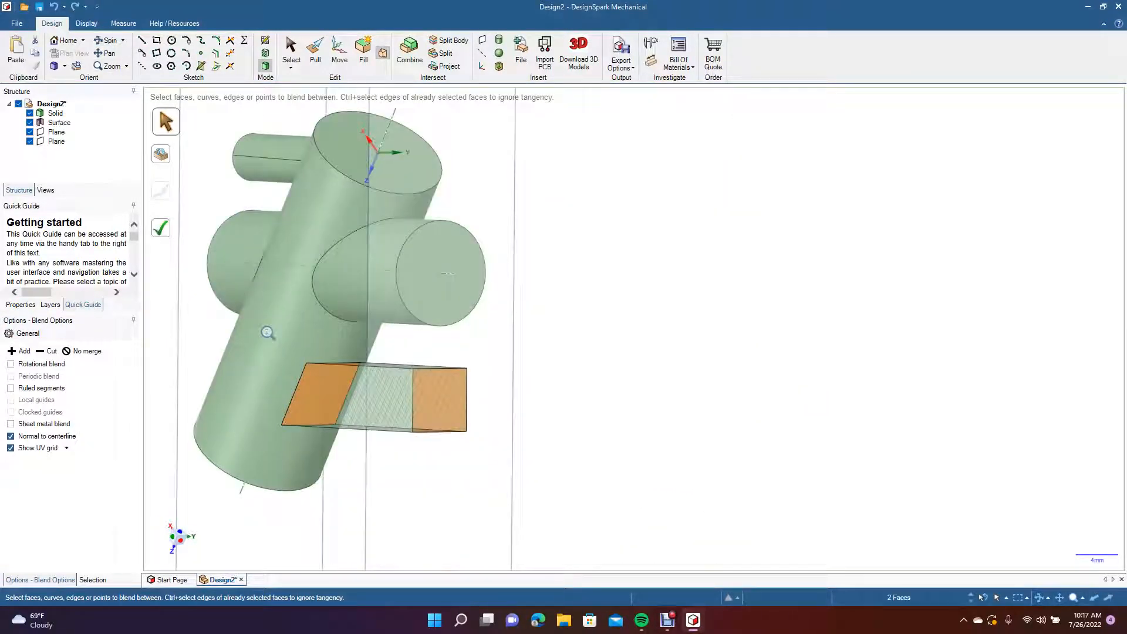
pyautogui.hotkey('ctrl', 'z')
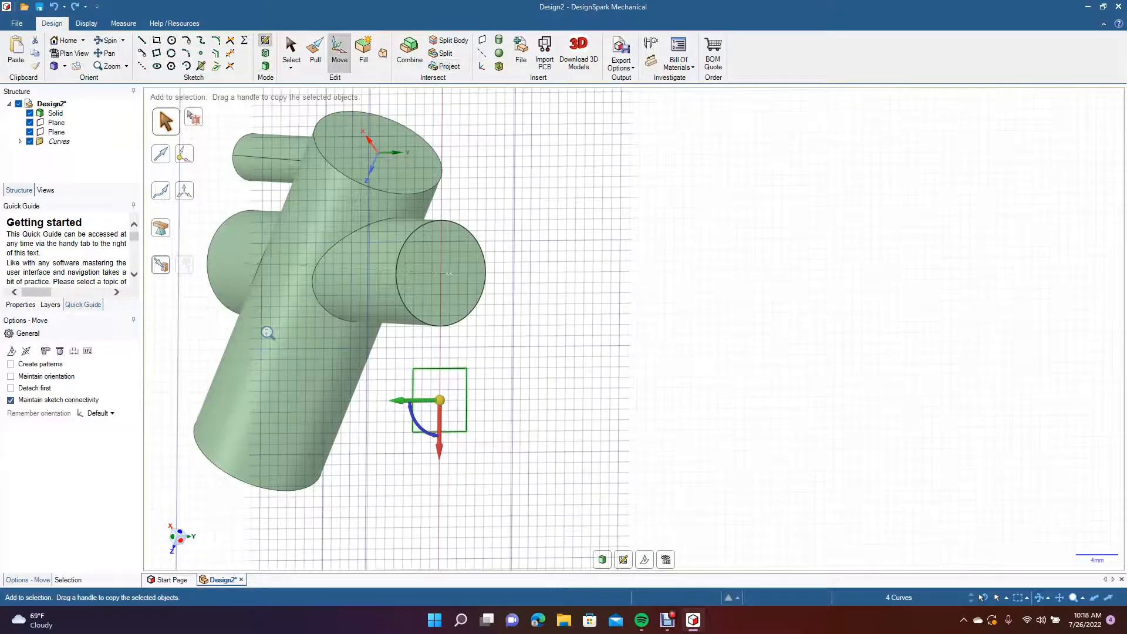
pyautogui.hotkey('ctrl', 'z')
# Reorient to an angled overview of the model, return to 3D mode and hide both planes.
pyautogui.click(99, 42)
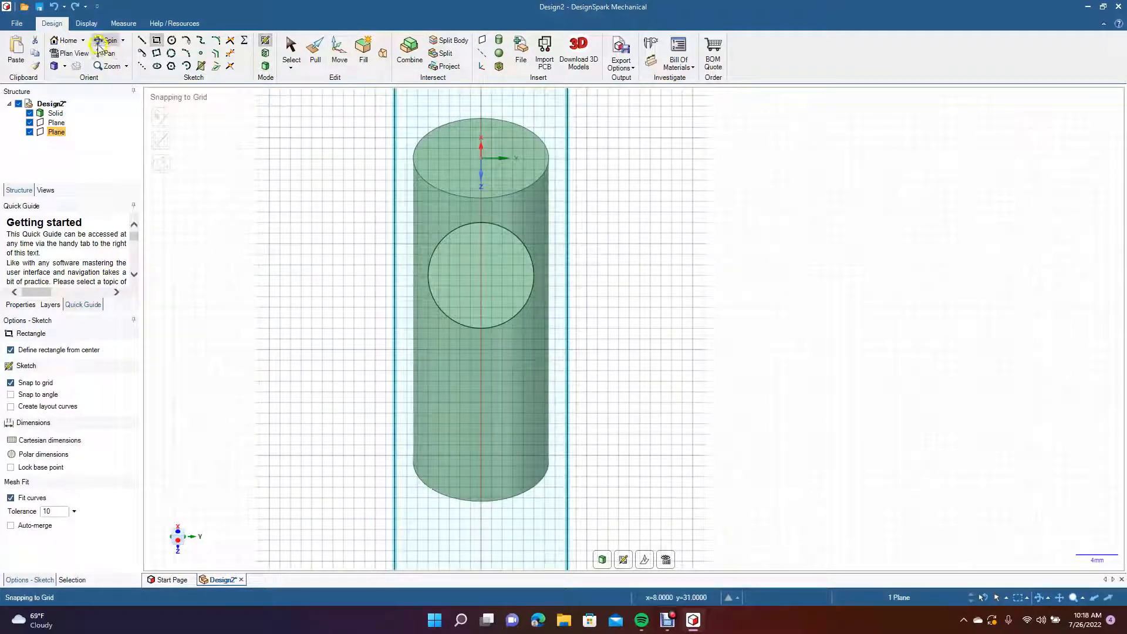
pyautogui.click(108, 40)
pyautogui.moveTo(227, 215); pyautogui.dragTo(322, 230)
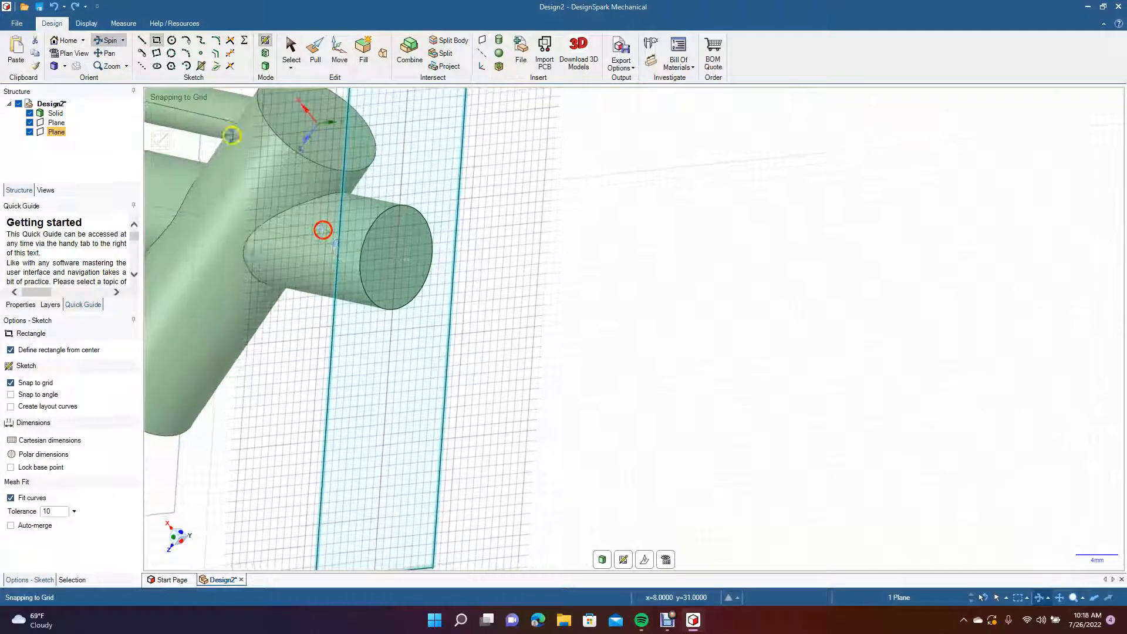
pyautogui.click(62, 67)
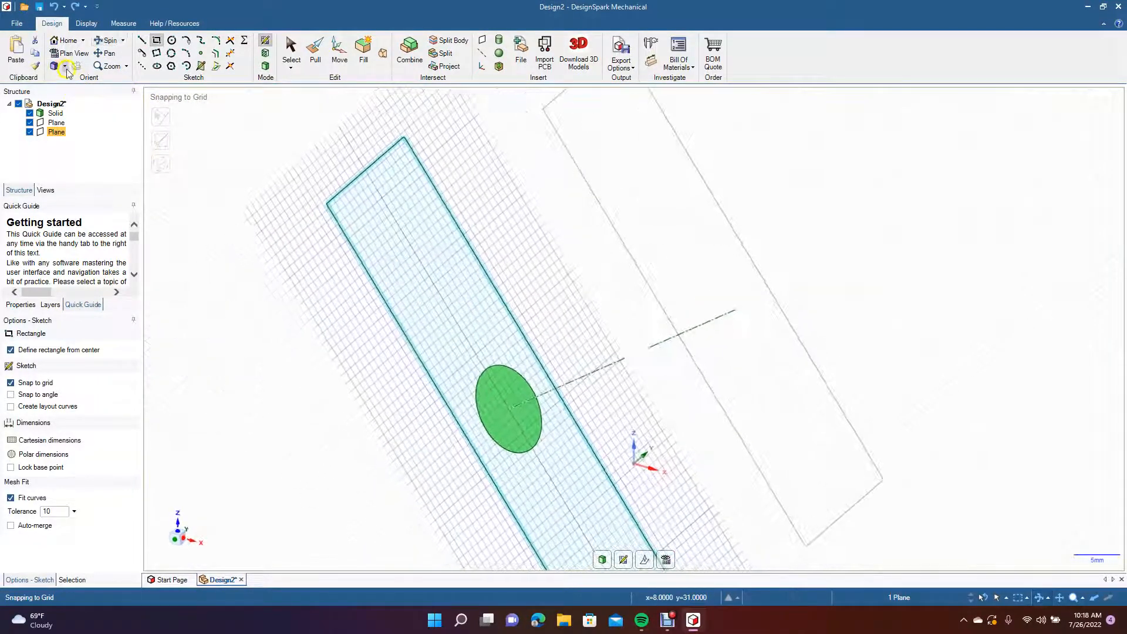
pyautogui.click(65, 67)
pyautogui.click(73, 82)
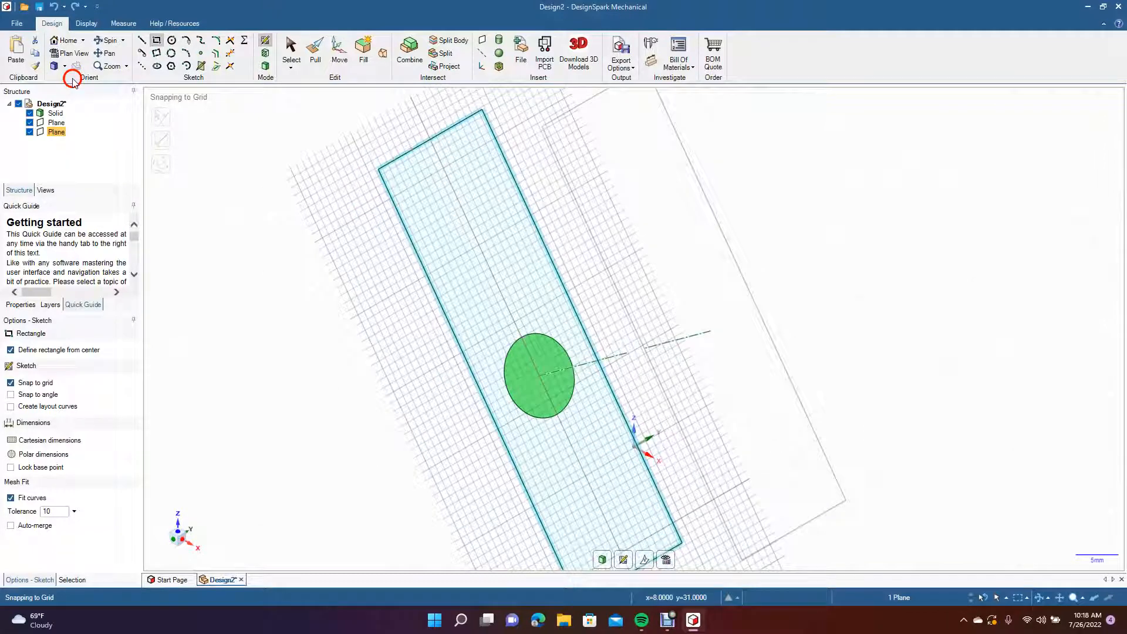
pyautogui.click(265, 66)
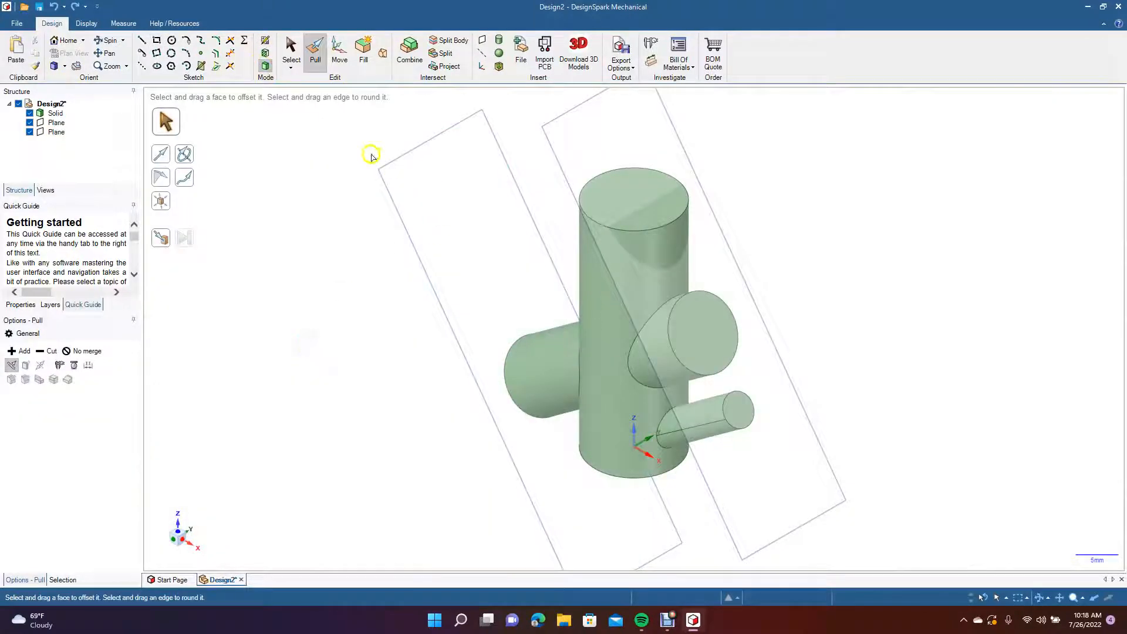
pyautogui.click(31, 132)
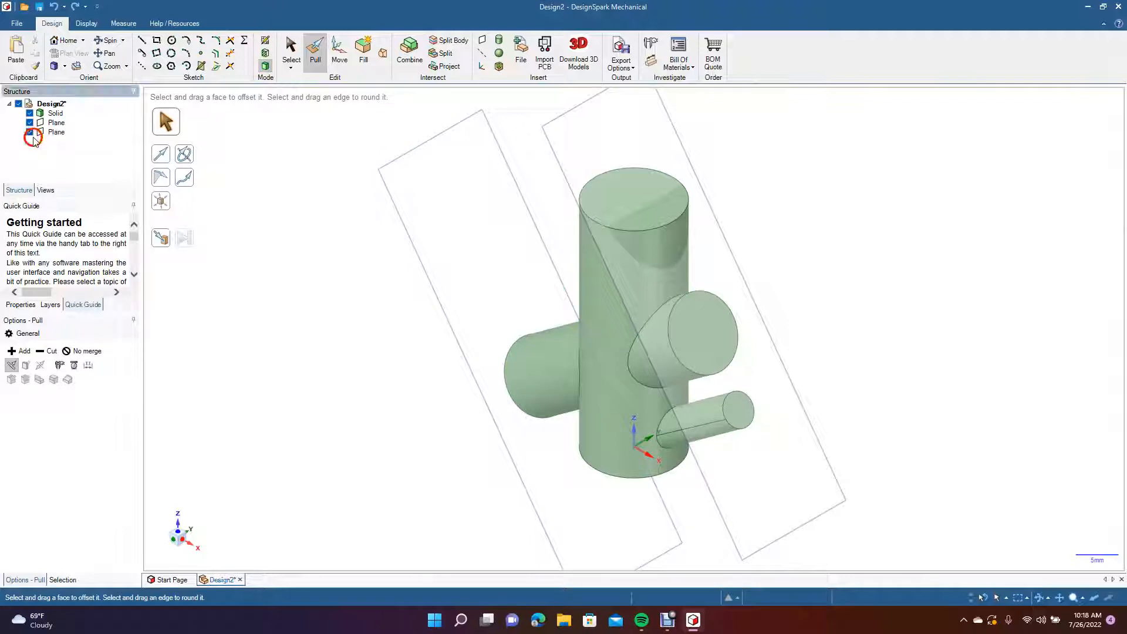
pyautogui.click(30, 131)
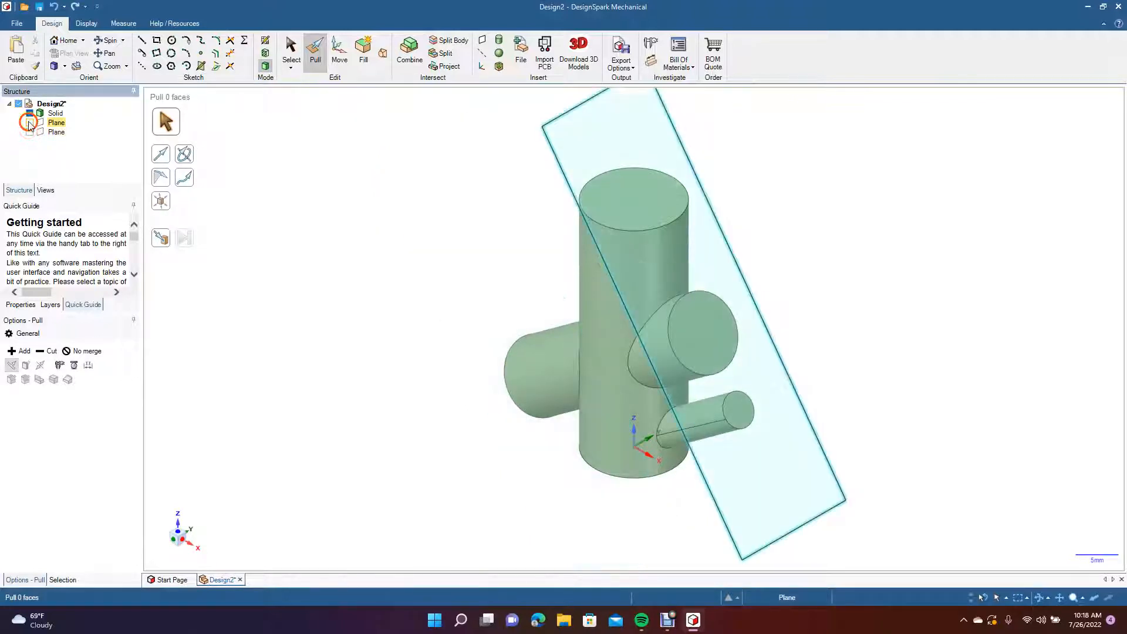
pyautogui.click(30, 122)
# Pull the end face of the large branch opposite the thin one outward to roughly double the branch's length.
pyautogui.click(110, 41)
pyautogui.moveTo(324, 289); pyautogui.dragTo(468, 245)
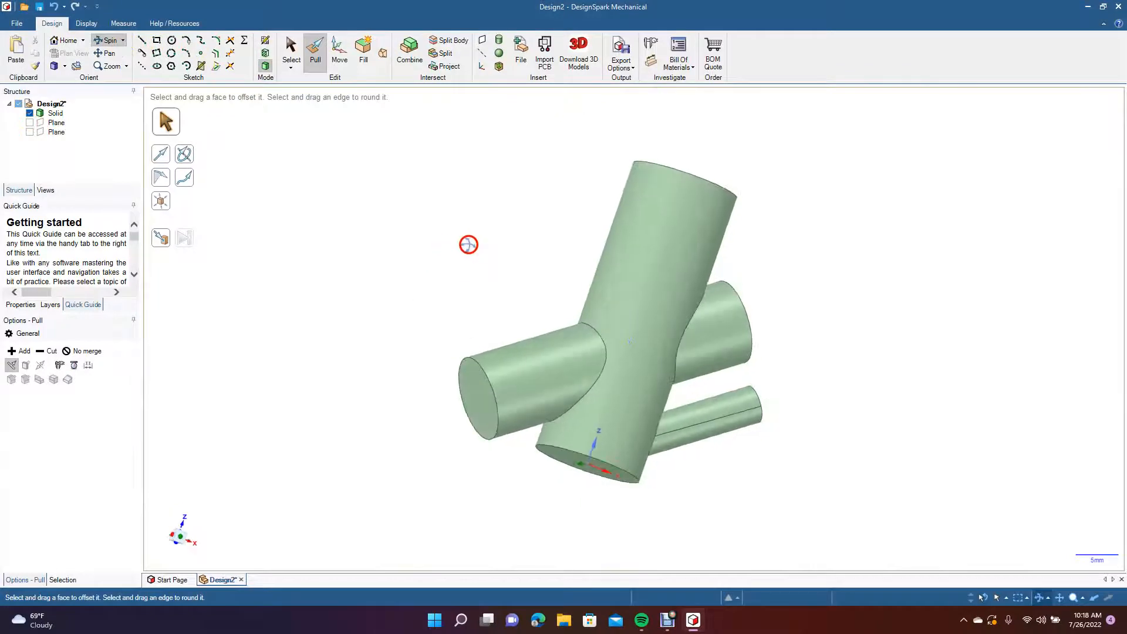
pyautogui.click(474, 388)
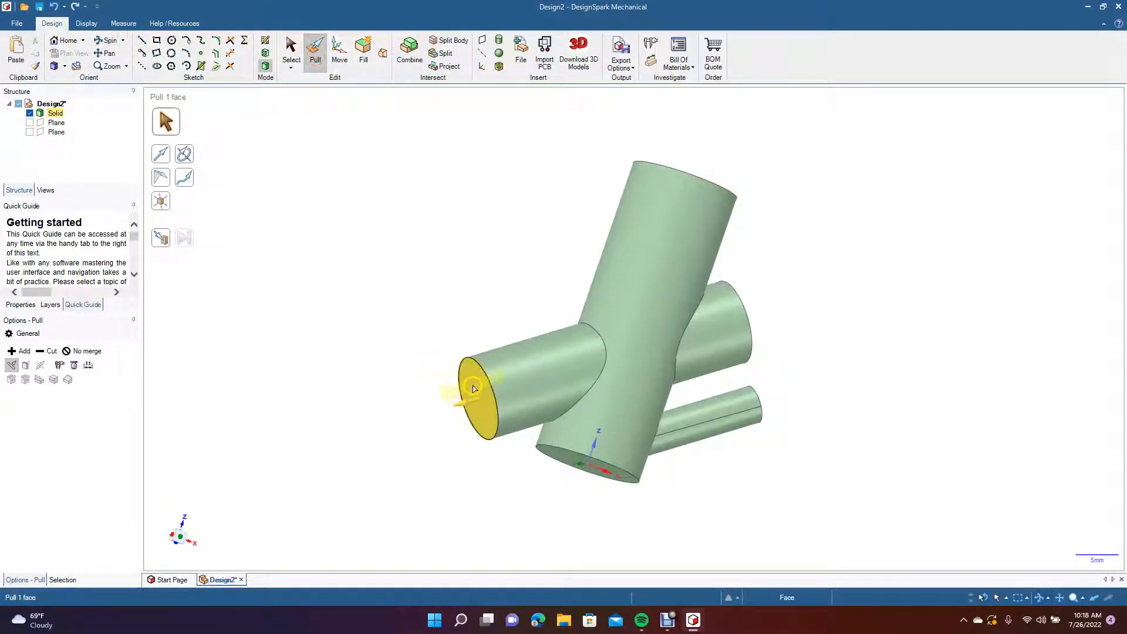
pyautogui.moveTo(473, 387); pyautogui.dragTo(289, 458)
pyautogui.click(368, 196)
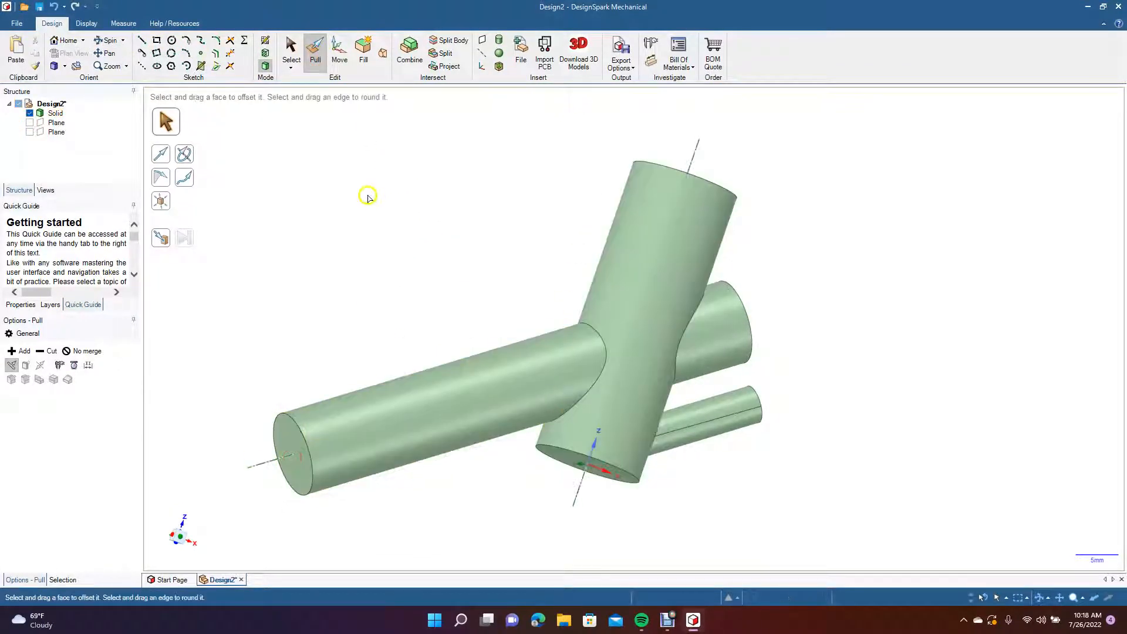
# Pull the end face of the large branch above the thin one outward to lengthen that branch.
pyautogui.click(116, 43)
pyautogui.moveTo(478, 206); pyautogui.dragTo(398, 256)
pyautogui.click(316, 48)
pyautogui.click(741, 306)
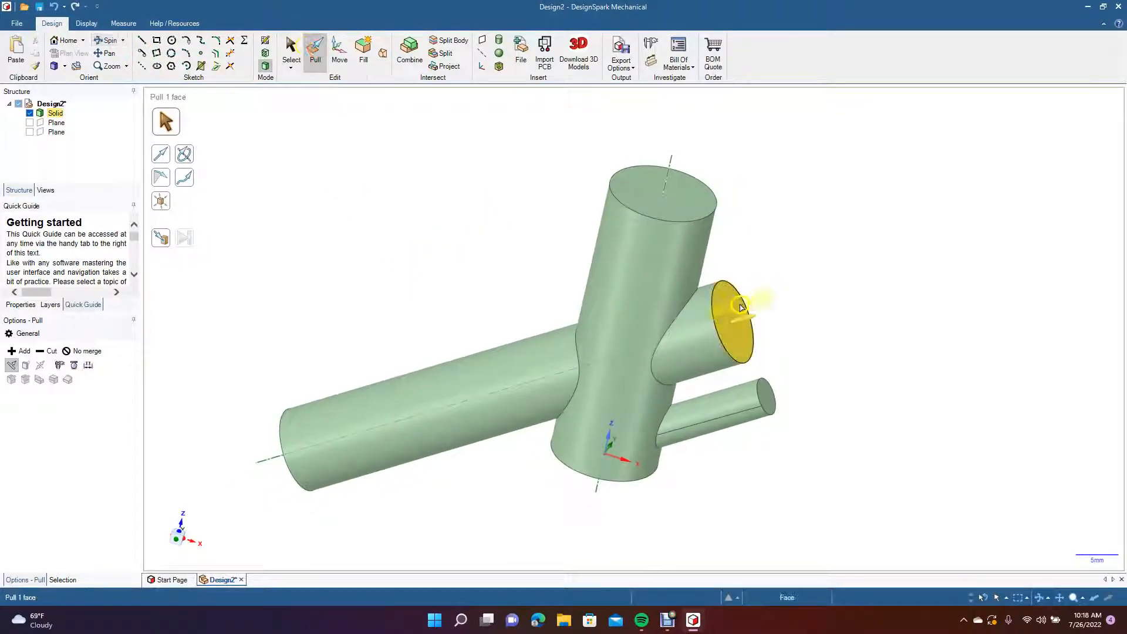
pyautogui.moveTo(741, 306); pyautogui.dragTo(870, 243)
# Pull the thin branch's end face outward to lengthen it, keeping it shorter than the large branch above.
pyautogui.click(766, 396)
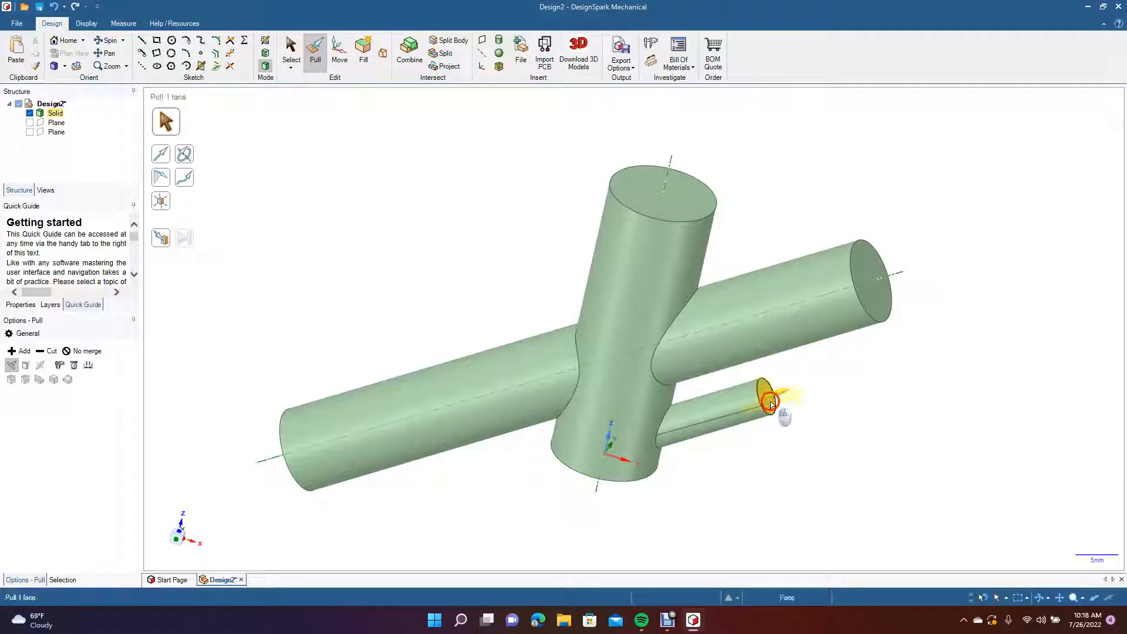
pyautogui.moveTo(815, 395)
pyautogui.mouseDown()
pyautogui.moveTo(810, 407)
pyautogui.moveTo(826, 379)
pyautogui.moveTo(825, 392)
pyautogui.mouseUp()
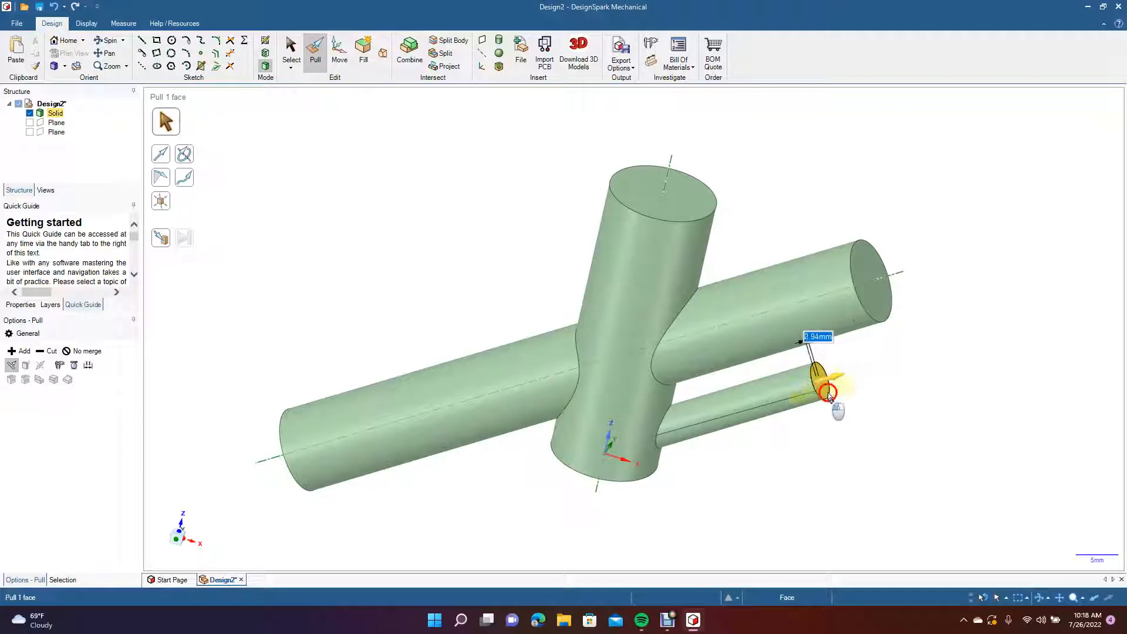
pyautogui.click(863, 403)
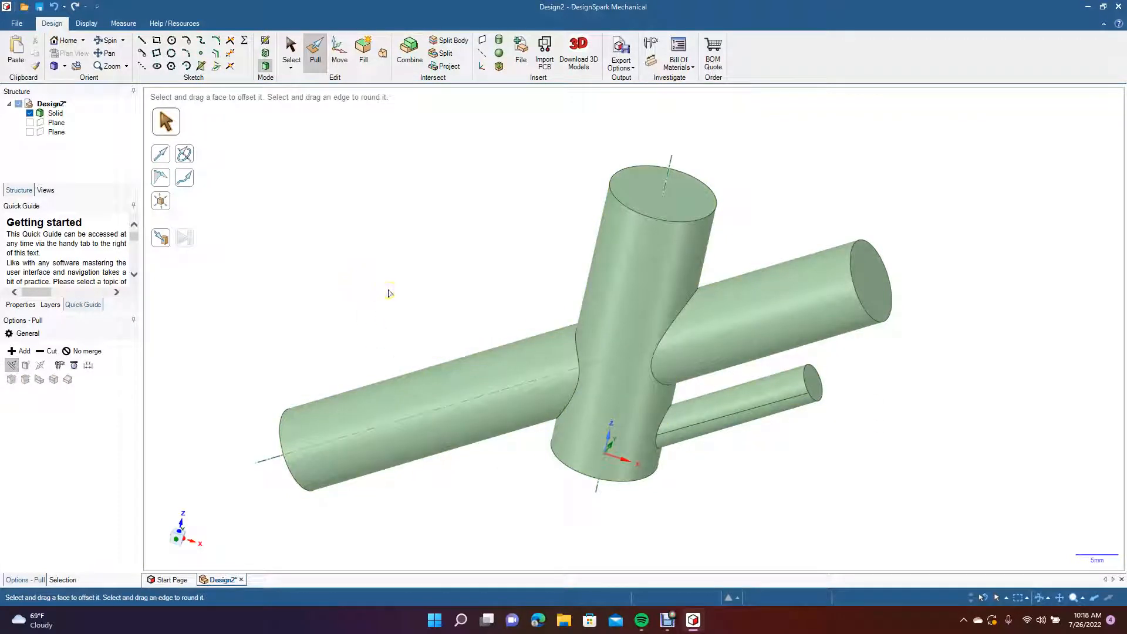
pyautogui.click(621, 274)
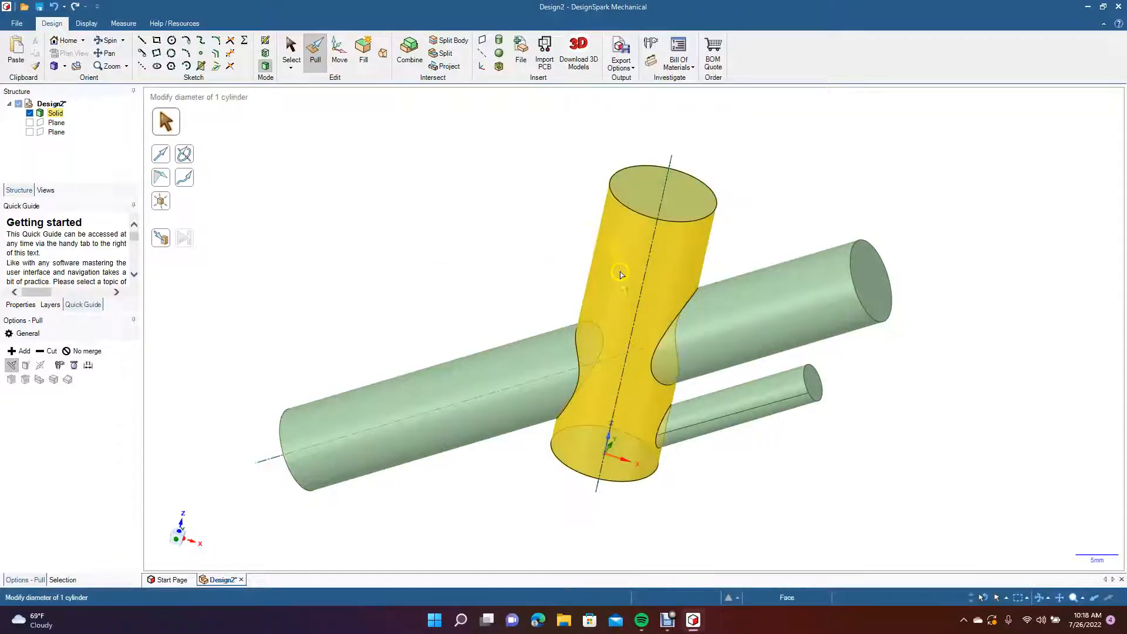
pyautogui.click(742, 314)
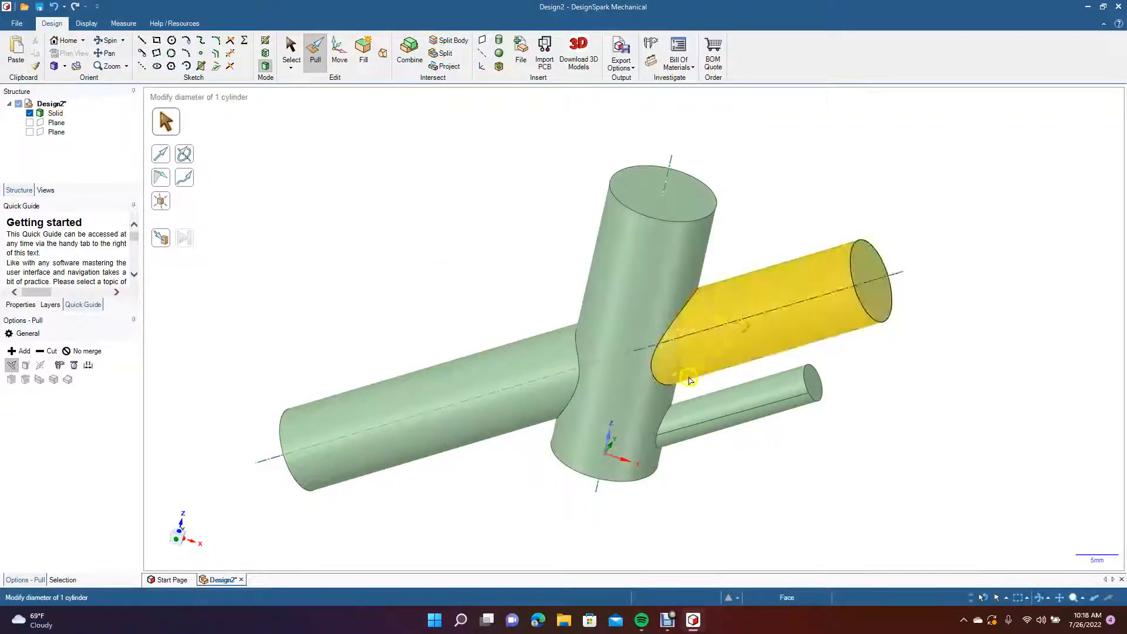
pyautogui.click(412, 270)
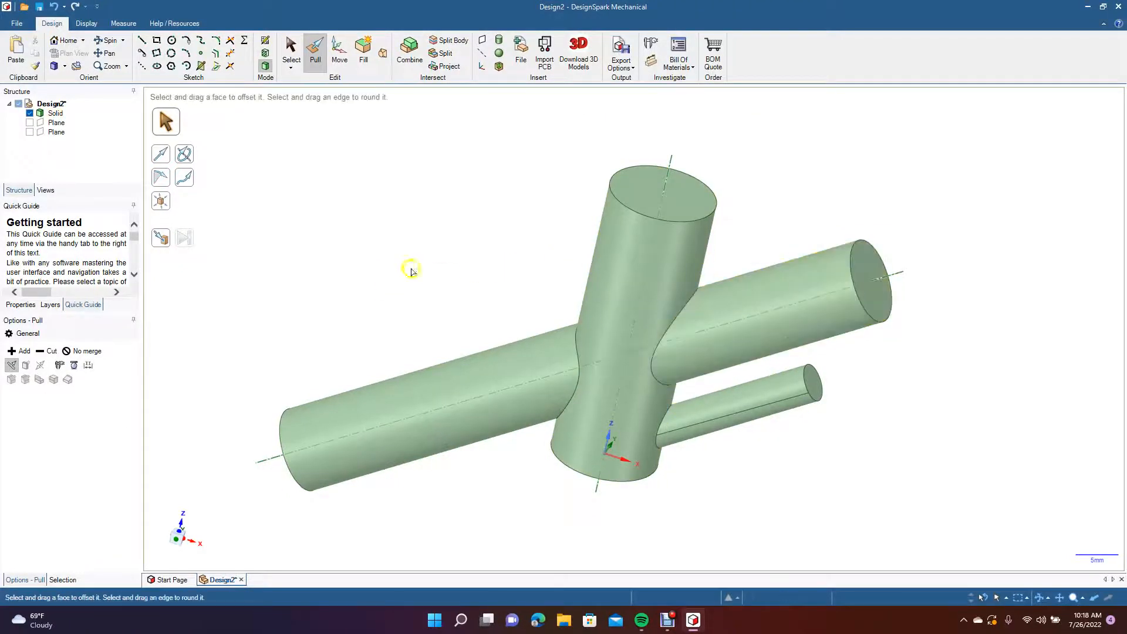
# Shell the solid with a 1 mm wall, opening it at the end face of the large branch above the thin one.
pyautogui.click(109, 42)
pyautogui.moveTo(322, 234); pyautogui.dragTo(257, 238)
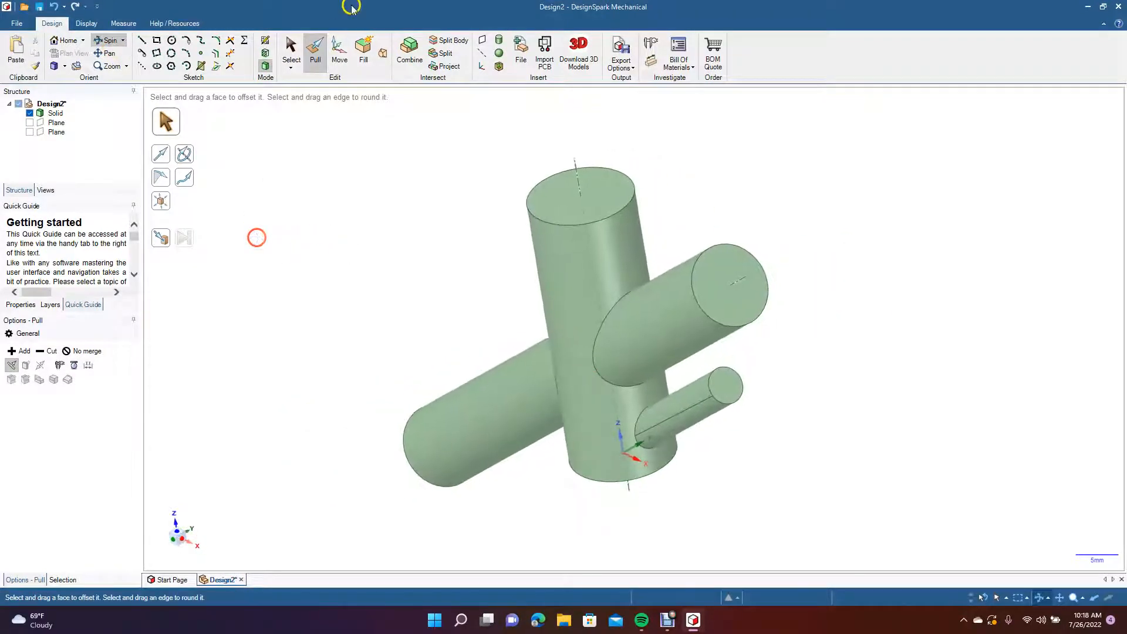
pyautogui.click(498, 67)
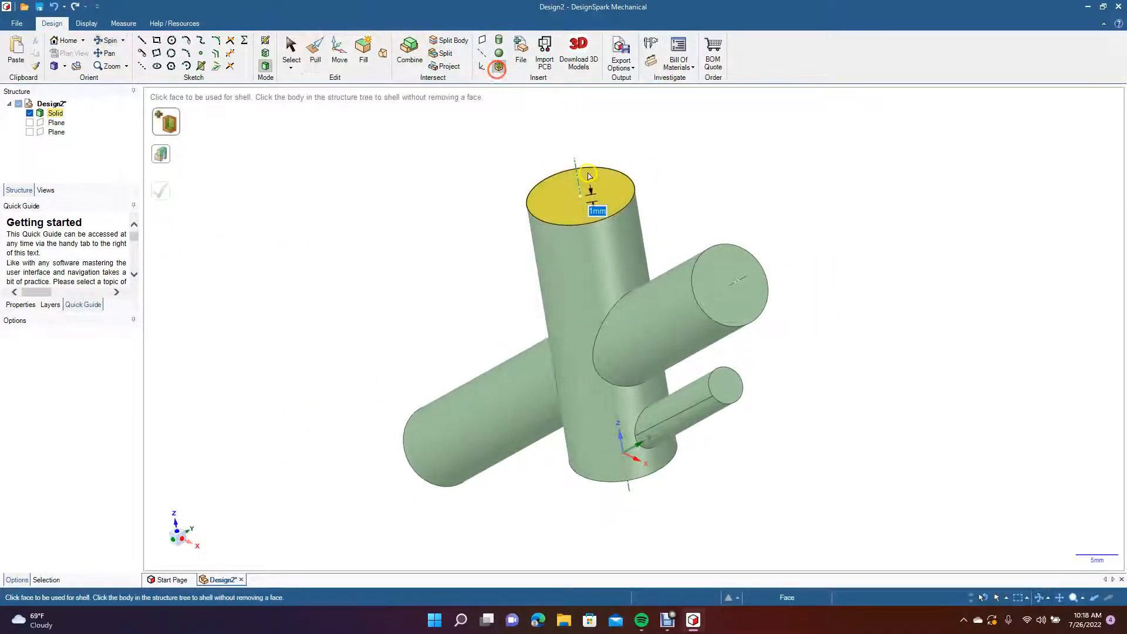
pyautogui.click(741, 303)
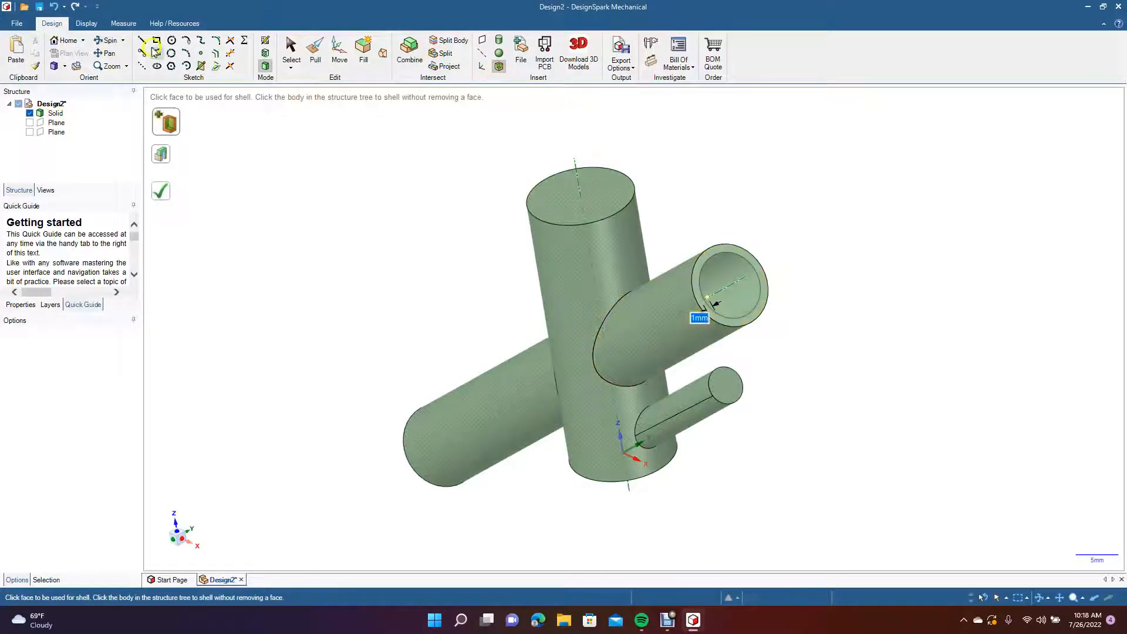
pyautogui.click(110, 40)
pyautogui.moveTo(331, 172)
pyautogui.mouseDown()
pyautogui.moveTo(277, 201)
pyautogui.moveTo(274, 159)
pyautogui.moveTo(265, 177)
pyautogui.moveTo(368, 219)
pyautogui.moveTo(378, 134)
pyautogui.moveTo(460, 114)
pyautogui.moveTo(599, 181)
pyautogui.moveTo(368, 156)
pyautogui.moveTo(378, 204)
pyautogui.mouseUp()
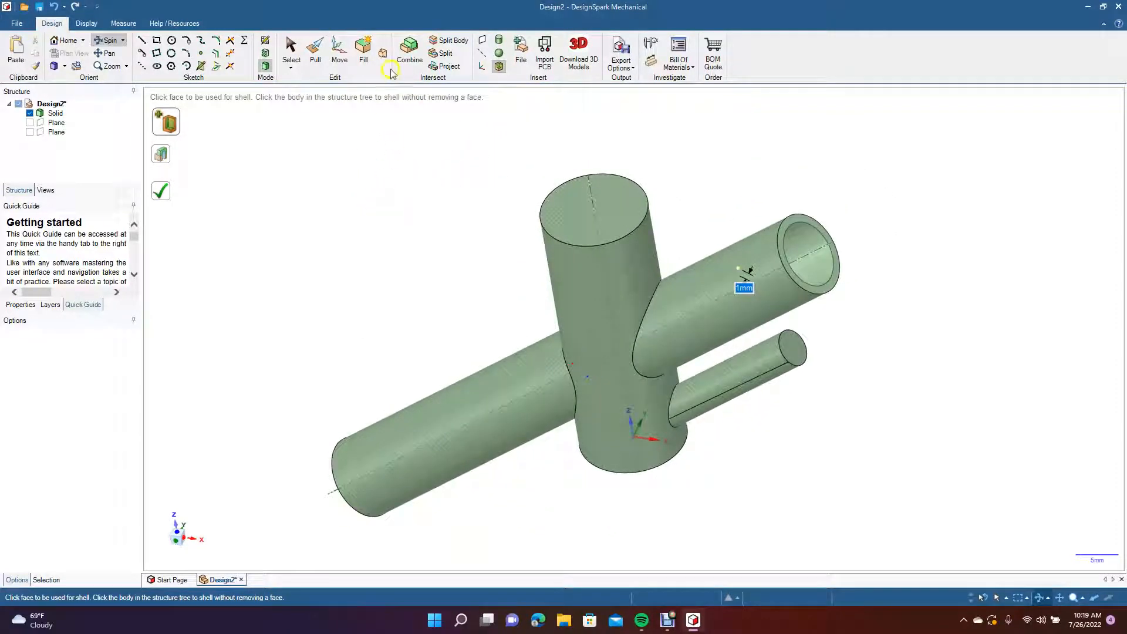
pyautogui.click(499, 68)
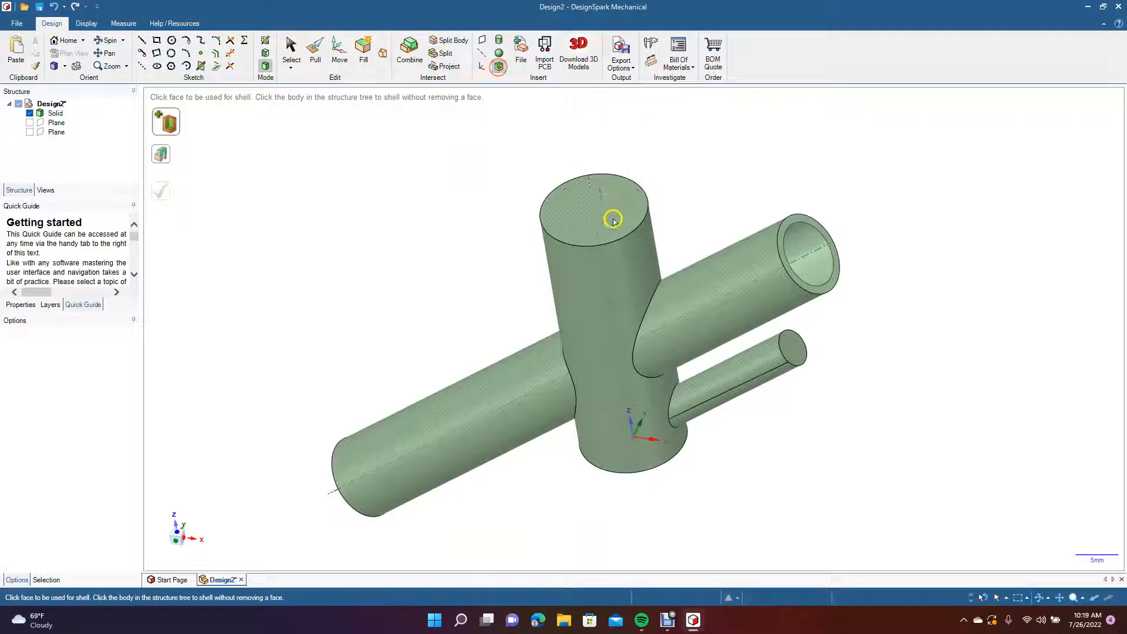
# Examine the shelled body and the large branch's open end from a lower, zoomed-out viewpoint.
pyautogui.click(115, 44)
pyautogui.moveTo(320, 247); pyautogui.dragTo(380, 94)
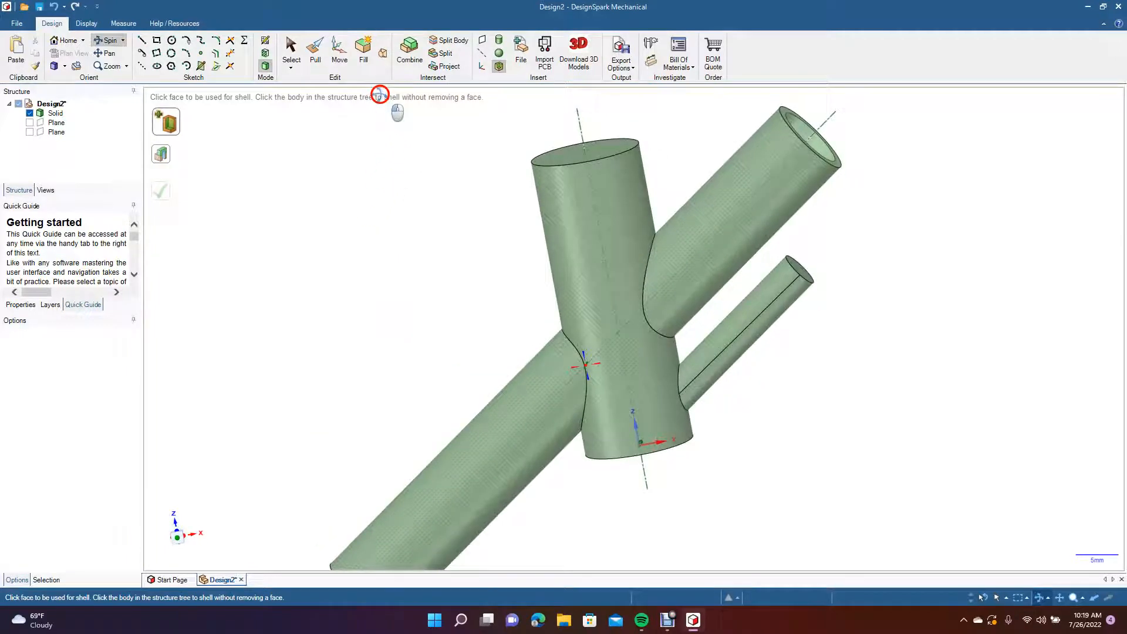
pyautogui.scroll(-5, 380, 94)
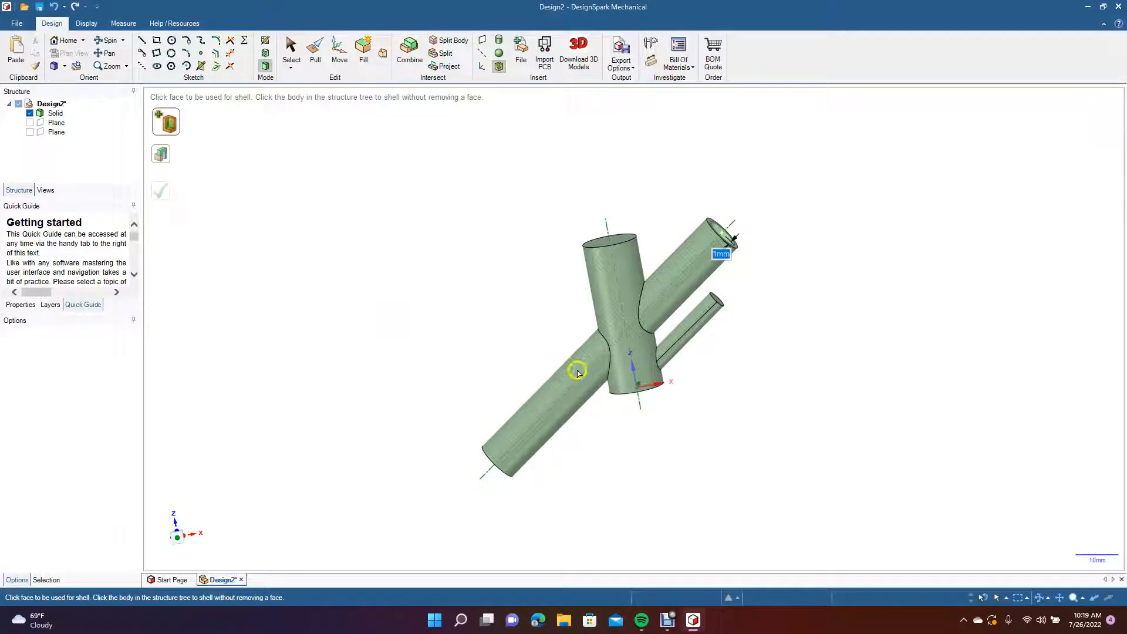
pyautogui.click(721, 238)
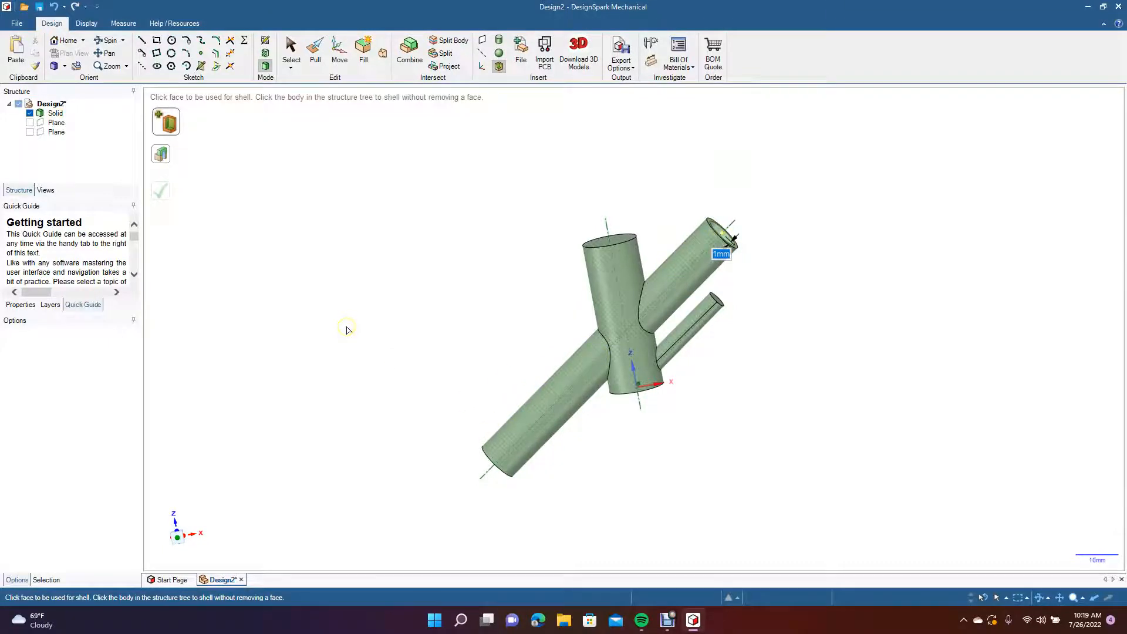